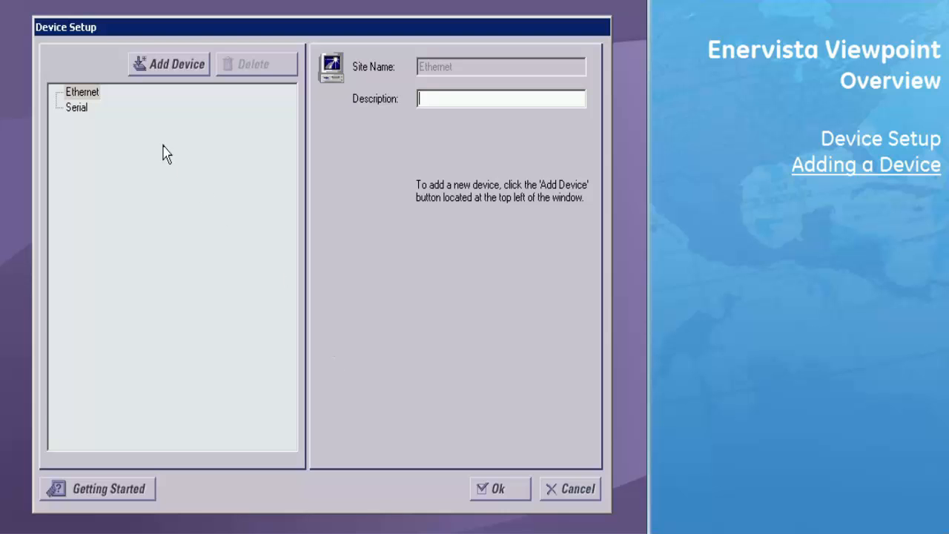
- Add a device under the Ethernet site named F650, with description Test Device and the Ethernet interface
left_click(90, 94)
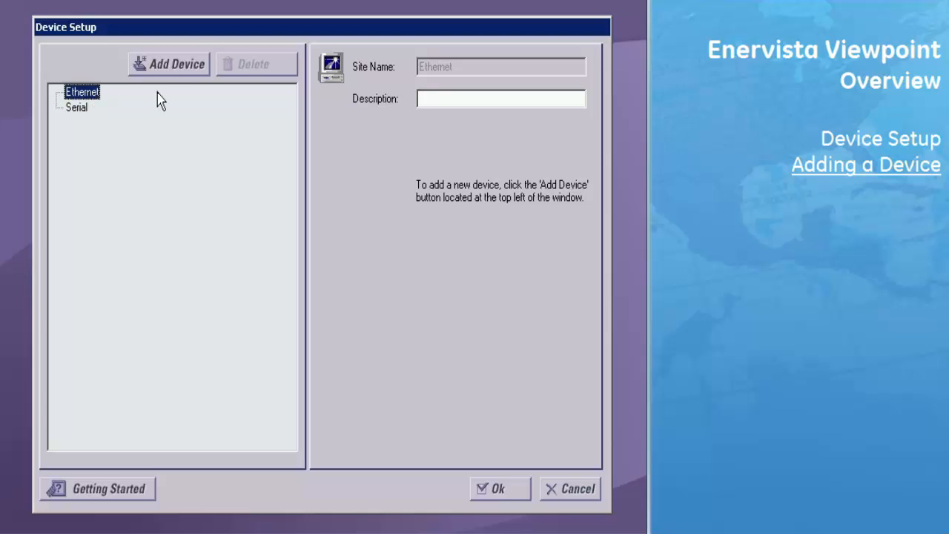
left_click(178, 65)
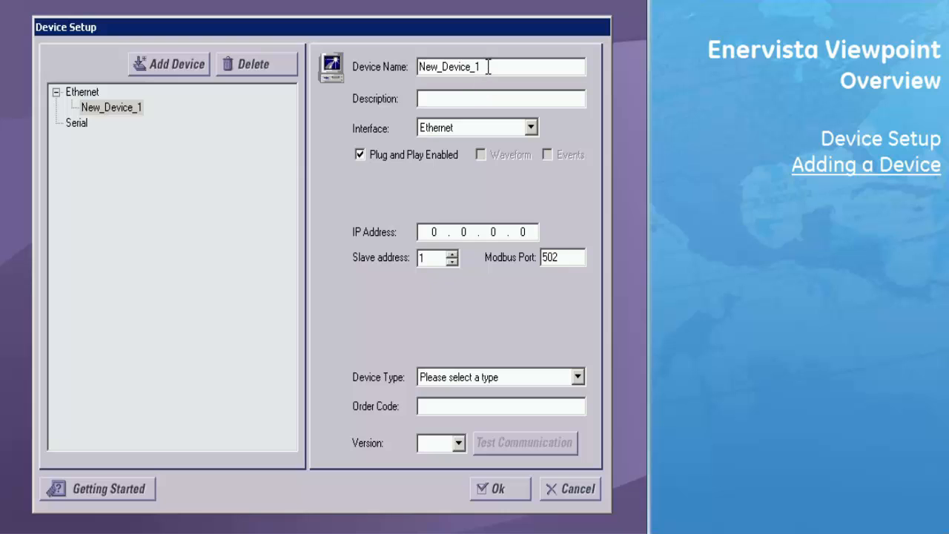
left_click_drag(488, 66, 413, 66)
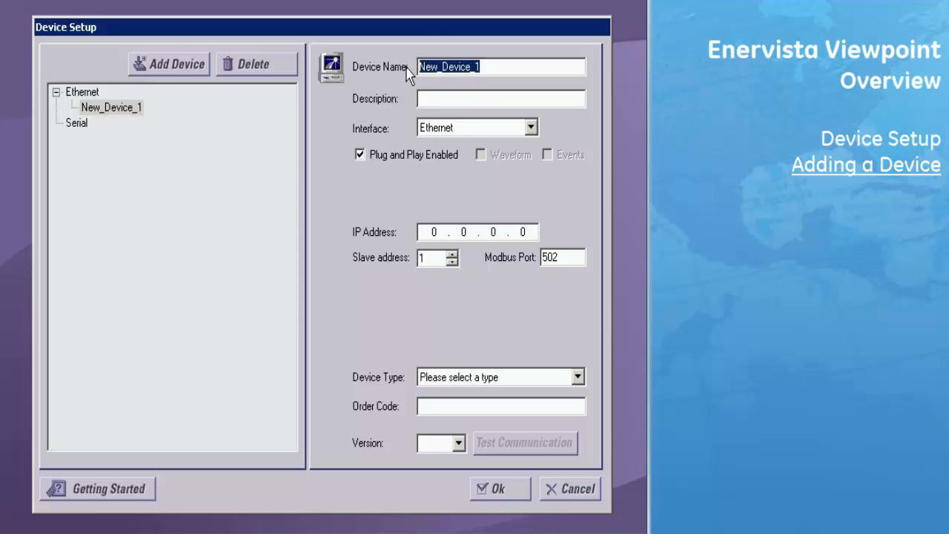
type("F65")
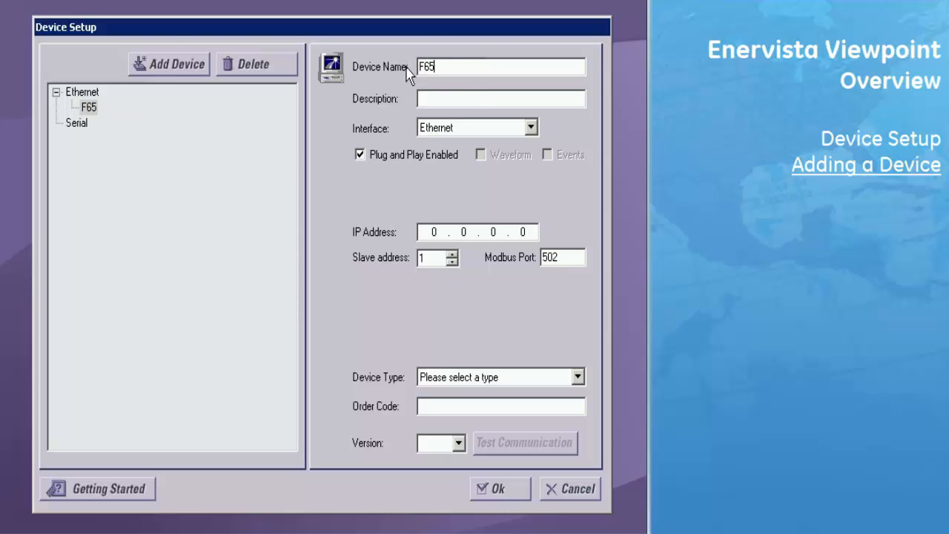
type("0")
left_click(475, 99)
type("Test Device")
left_click(531, 129)
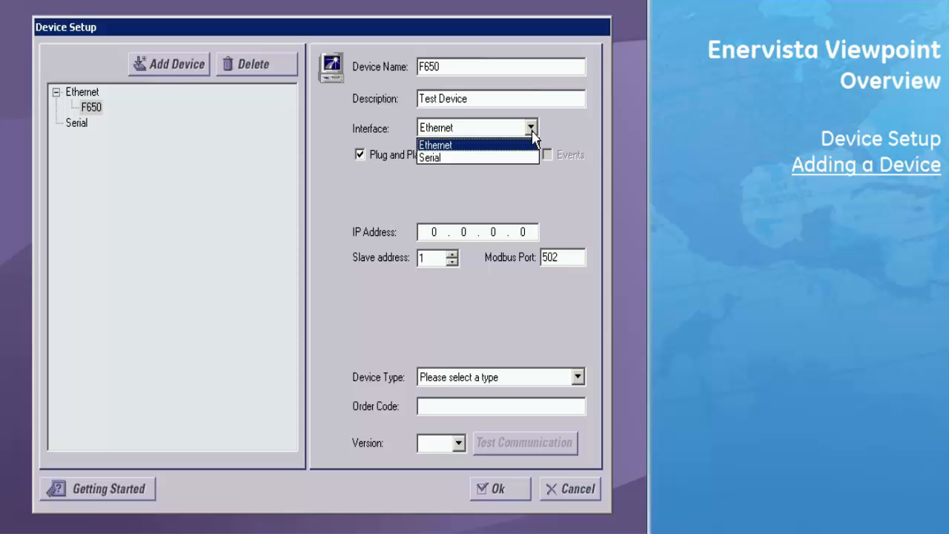
left_click(499, 151)
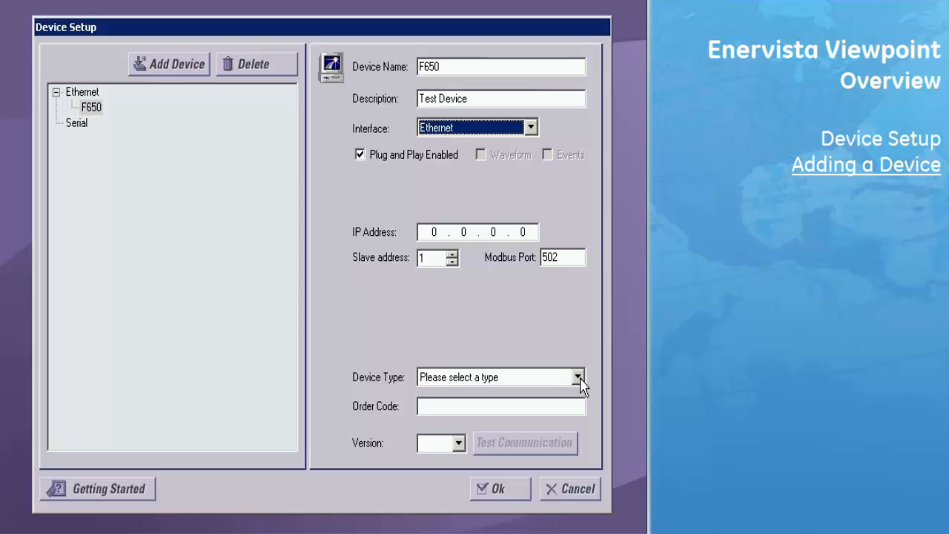
- Set the F650 device's type to 369
left_click(577, 378)
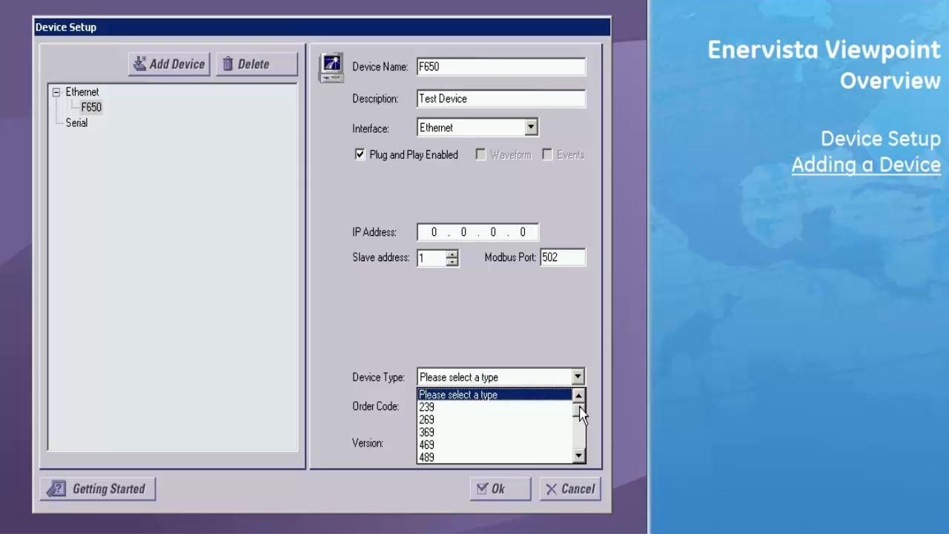
left_click(579, 456)
left_click(579, 456)
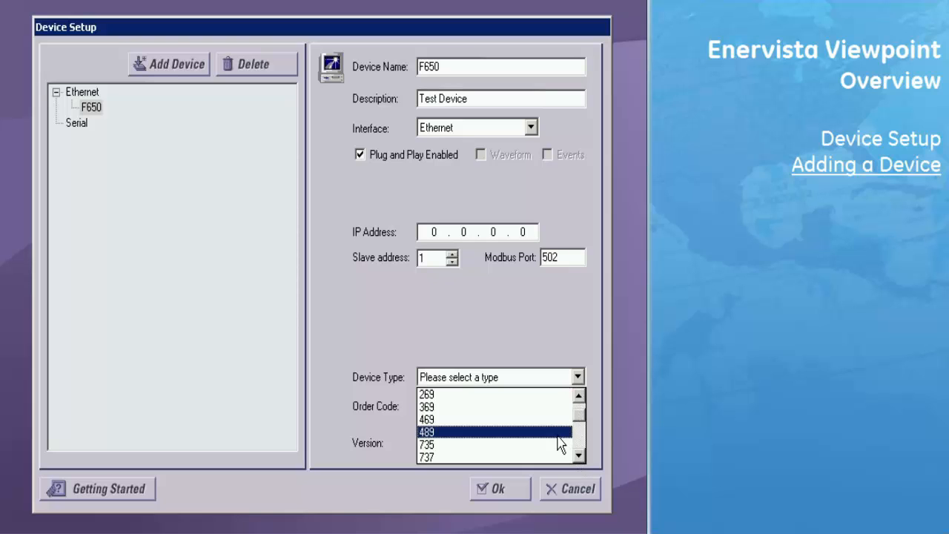
left_click(501, 407)
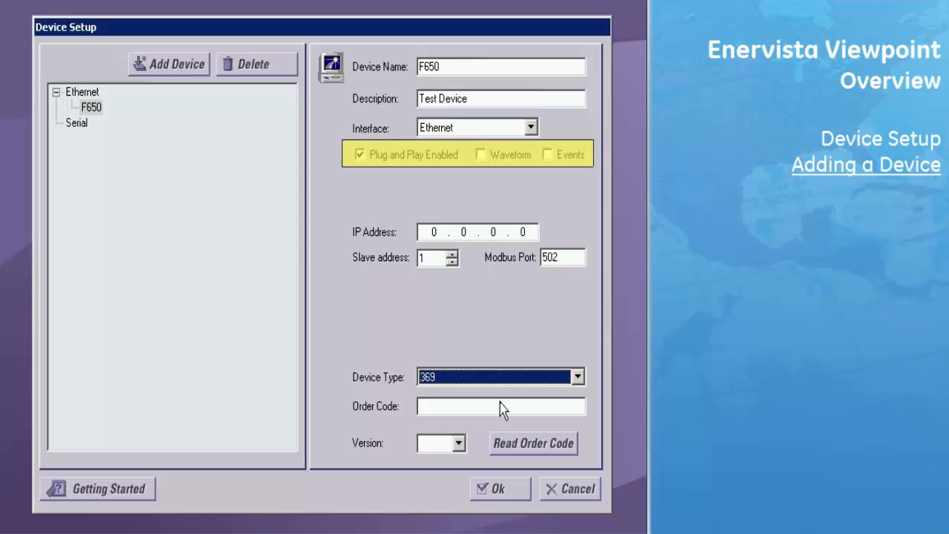
- Change the device type to Others
left_click(577, 380)
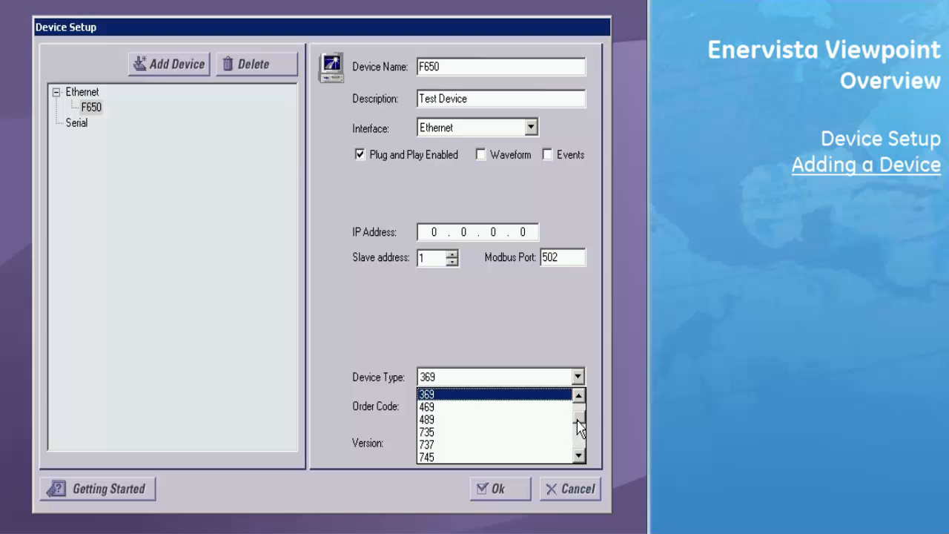
left_click_drag(579, 430, 580, 455)
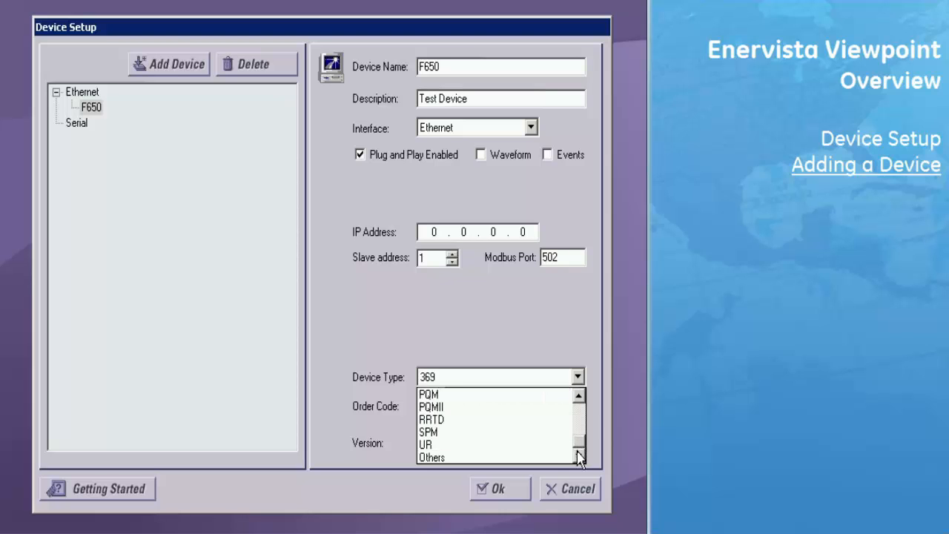
left_click(534, 457)
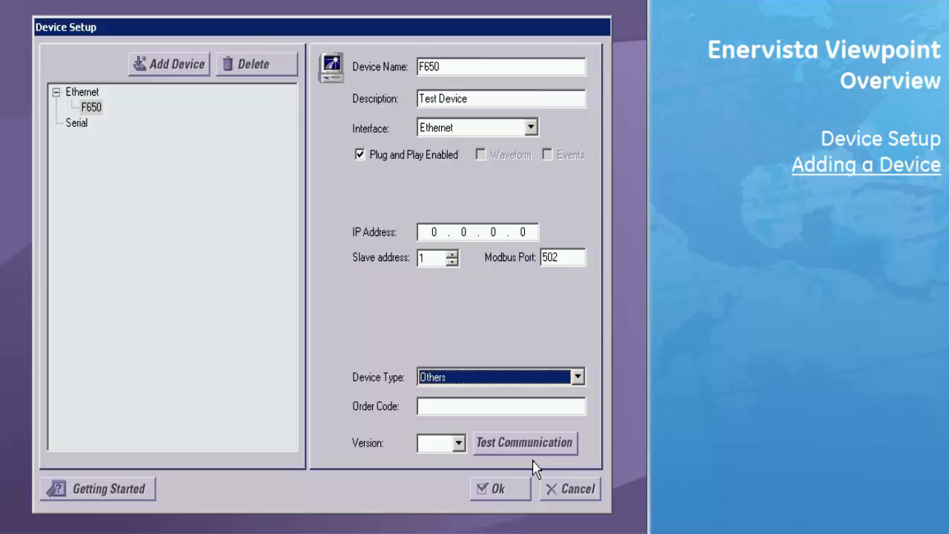
- Set the device type to F650 and read the order code from the device
left_click(578, 377)
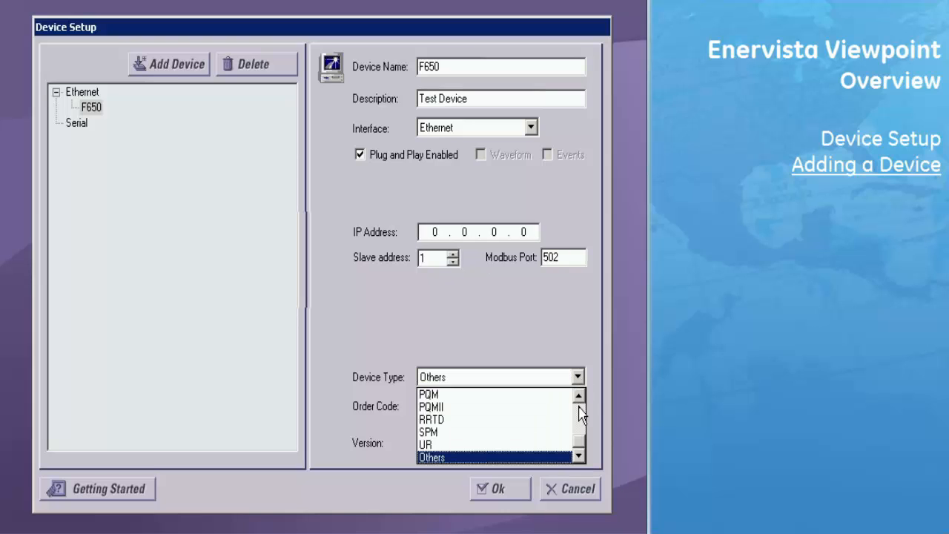
left_click(578, 398)
left_click(578, 398)
left_click(578, 398)
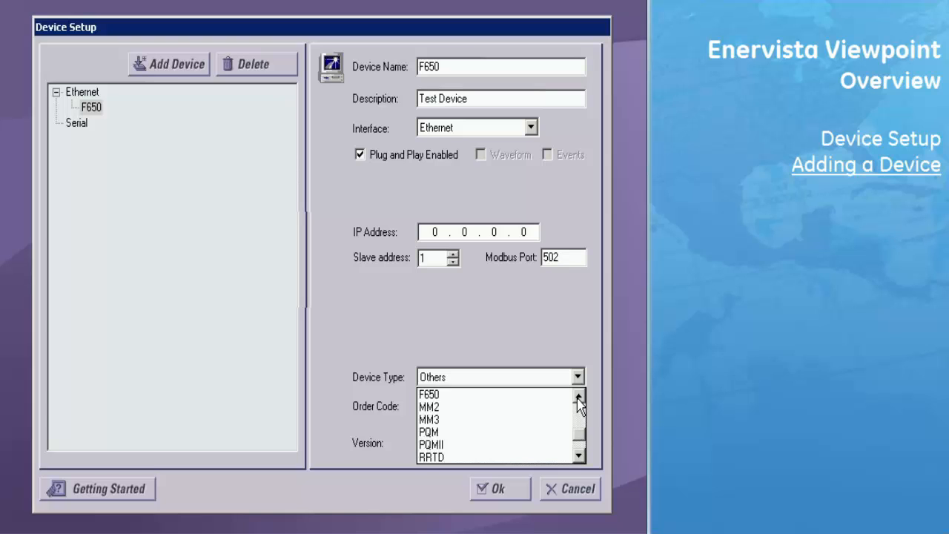
left_click(578, 398)
left_click(457, 410)
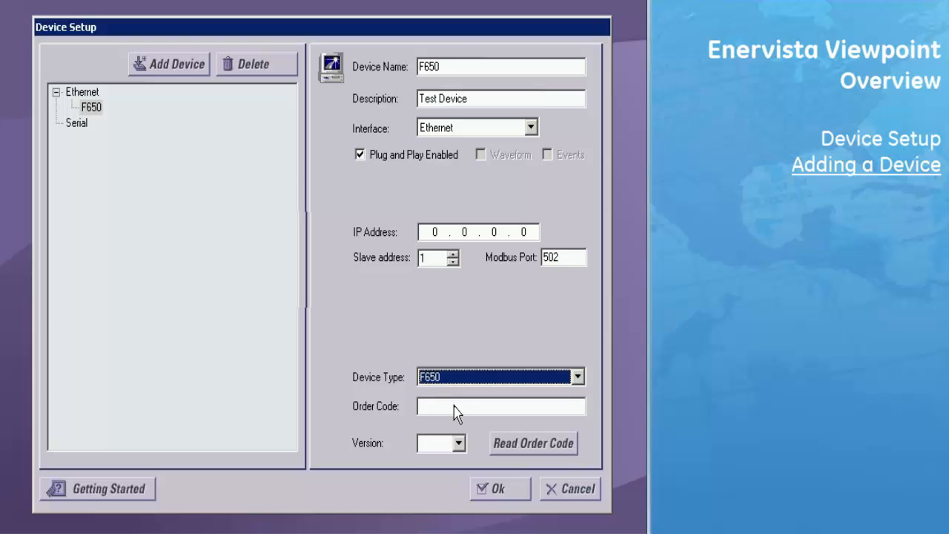
left_click(501, 445)
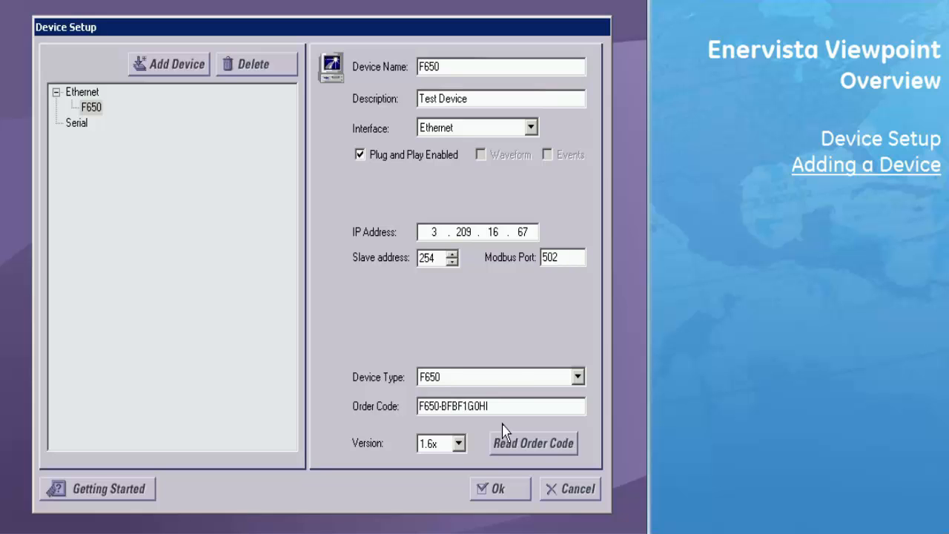
- Switch the F650 device's interface to Serial
left_click(531, 128)
left_click(530, 128)
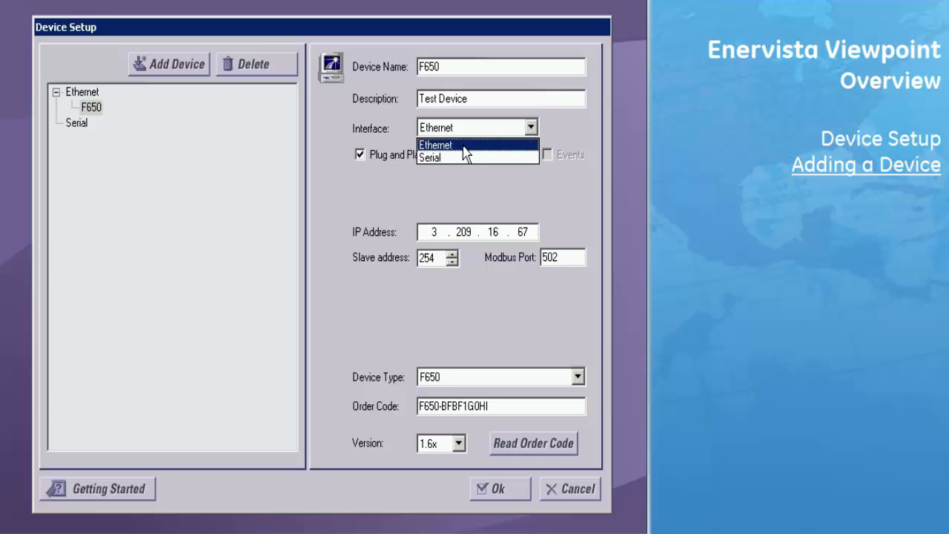
left_click(436, 158)
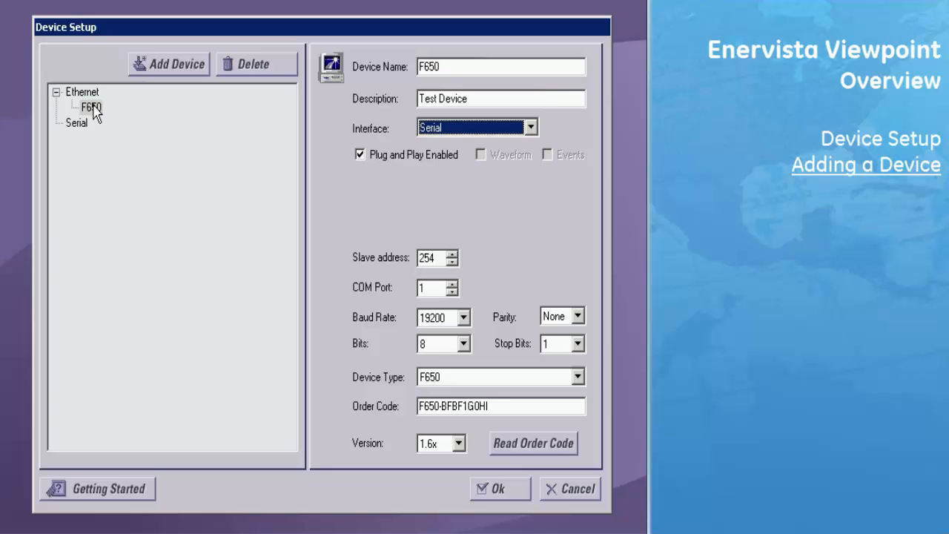
left_click(93, 108)
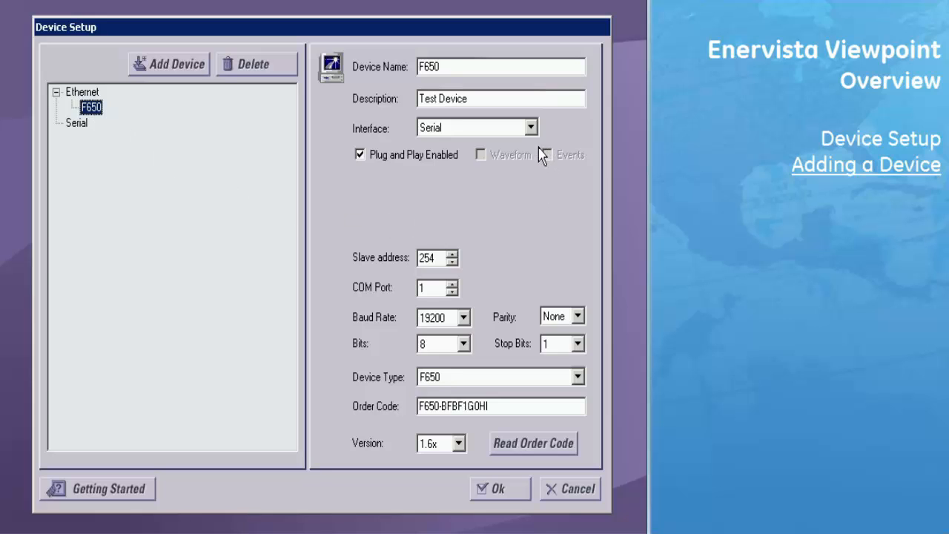
- Set the F650 device's interface back to Ethernet and save the device setup
left_click(532, 129)
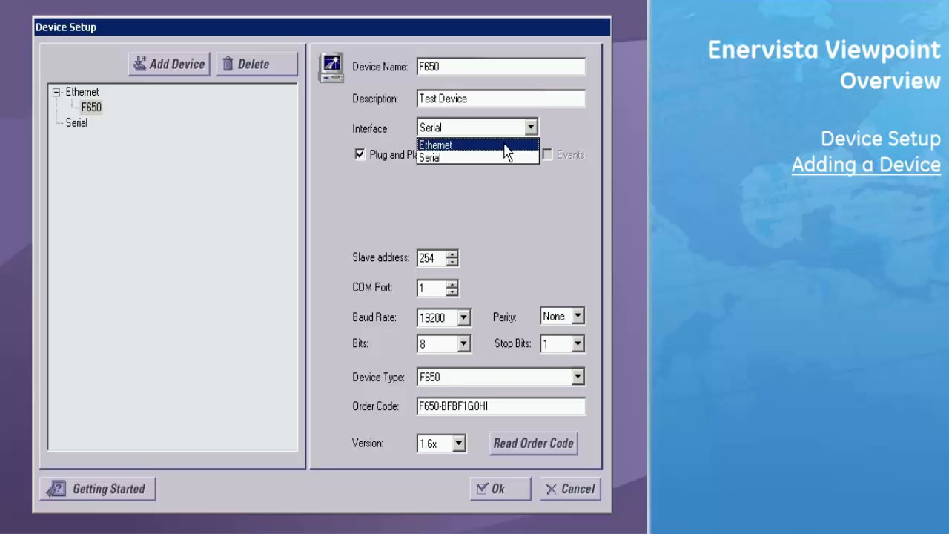
left_click(506, 146)
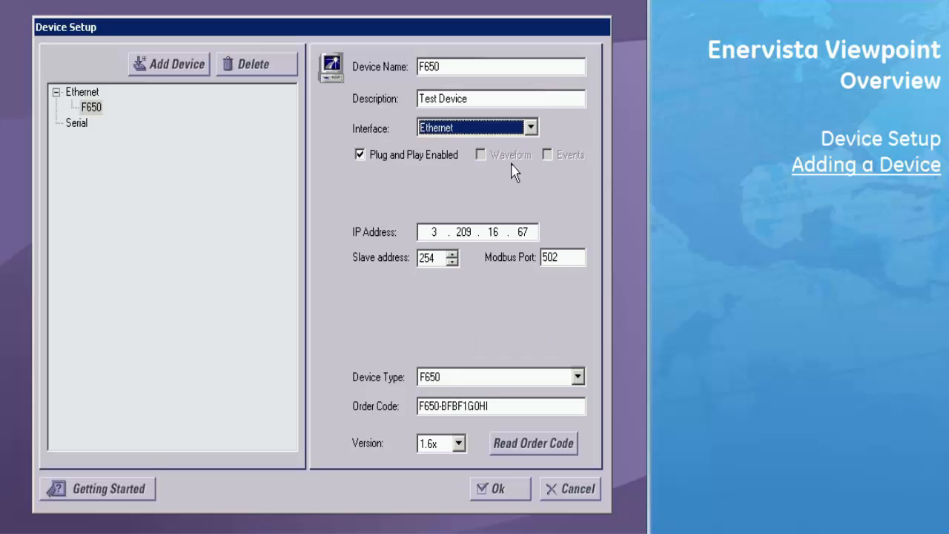
left_click(498, 488)
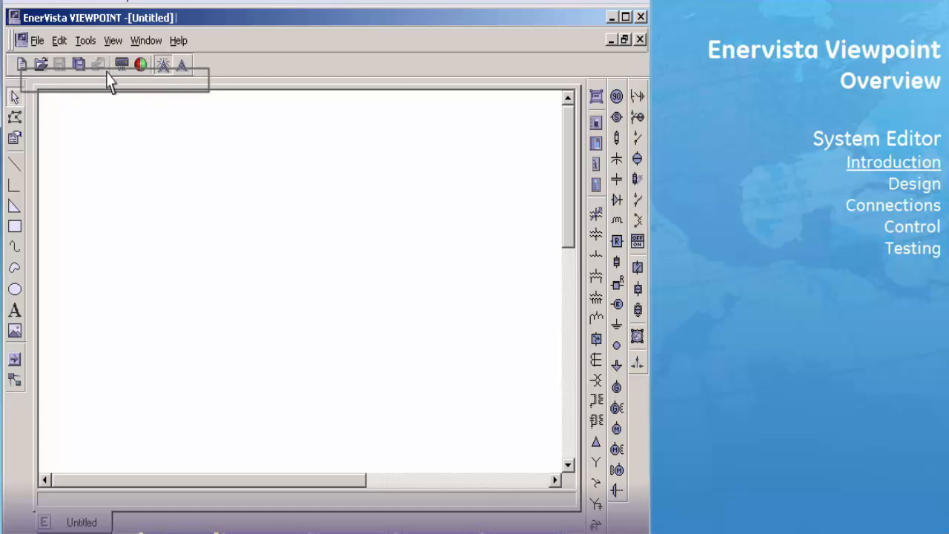
- Dock the main toolbar directly beneath the menu bar and display the Align toolbar
left_click_drag(135, 106, 91, 67)
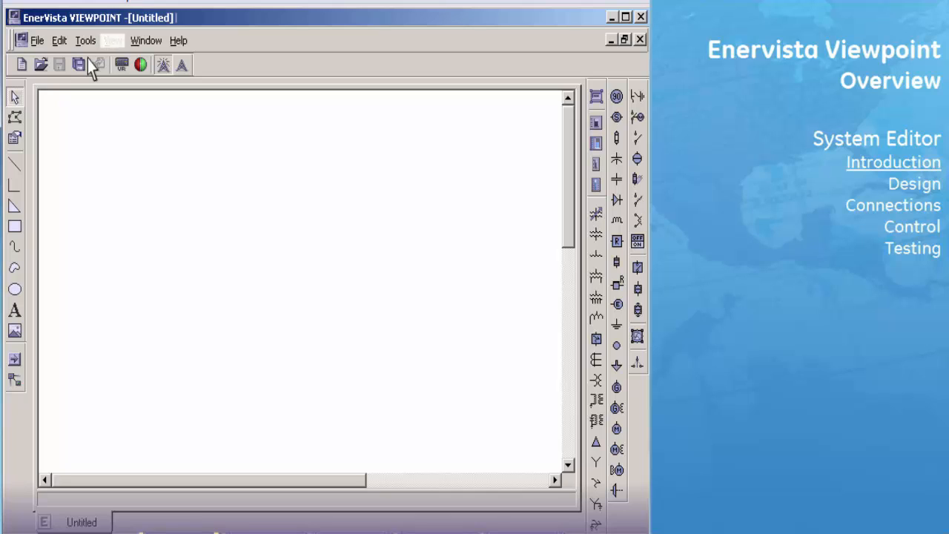
left_click(112, 40)
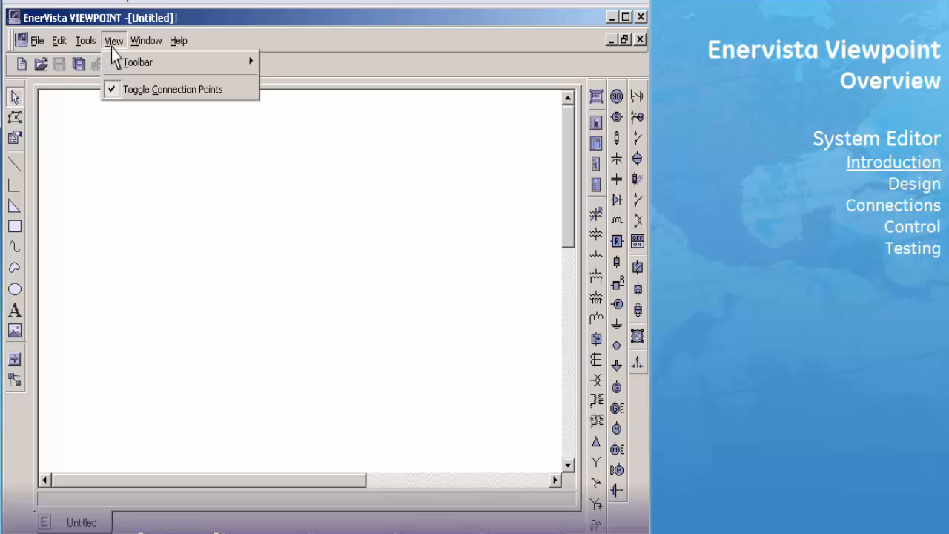
mouse_move(117, 64)
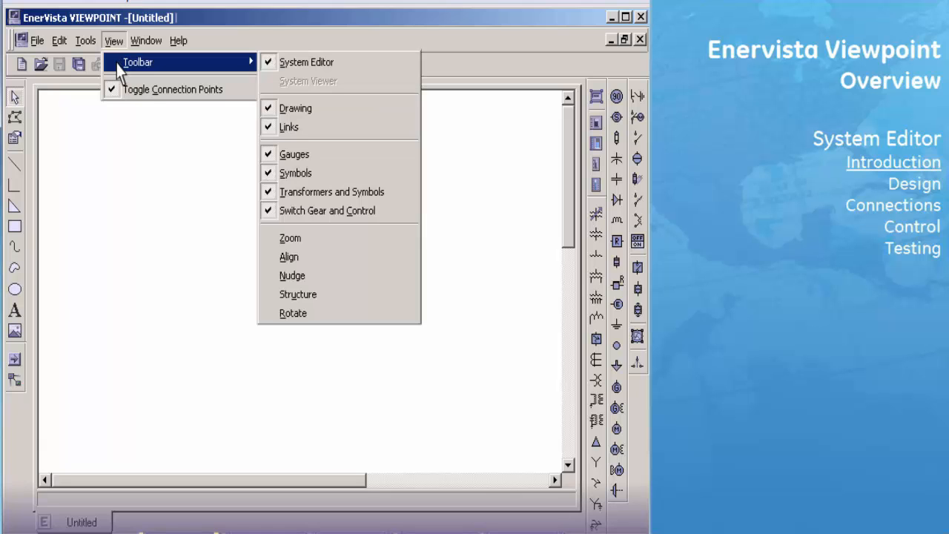
left_click(312, 259)
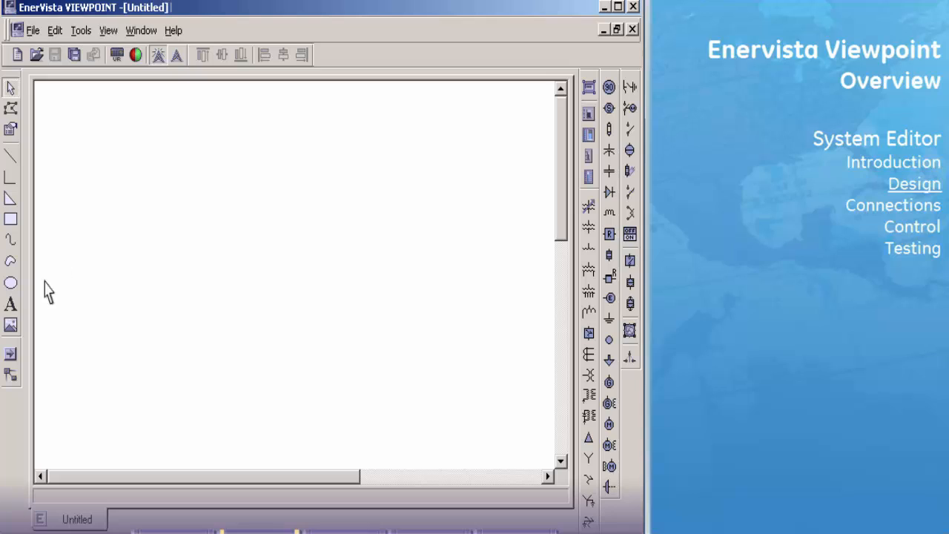
- Place a text label near the top of the drawing and set its text to Foresthill Substation
left_click(12, 305)
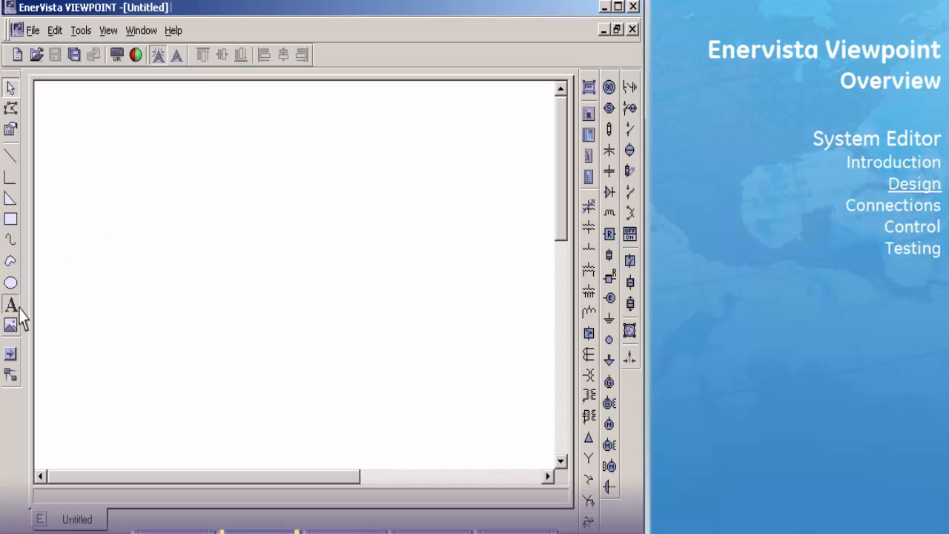
left_click(212, 102)
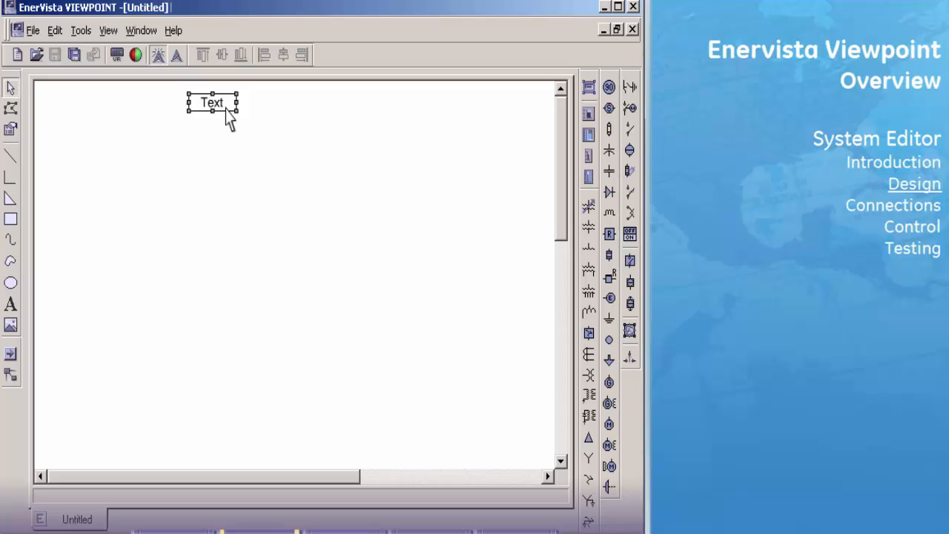
right_click(232, 112)
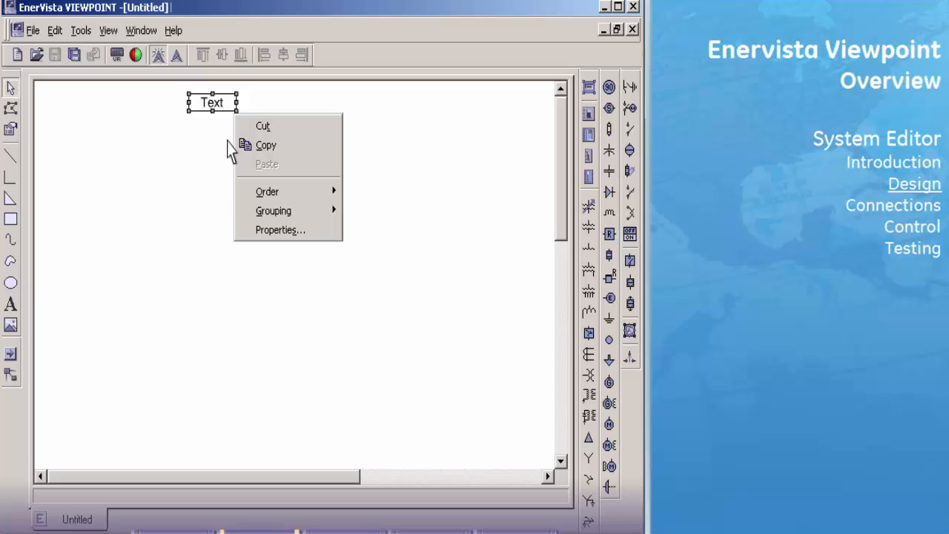
left_click(251, 231)
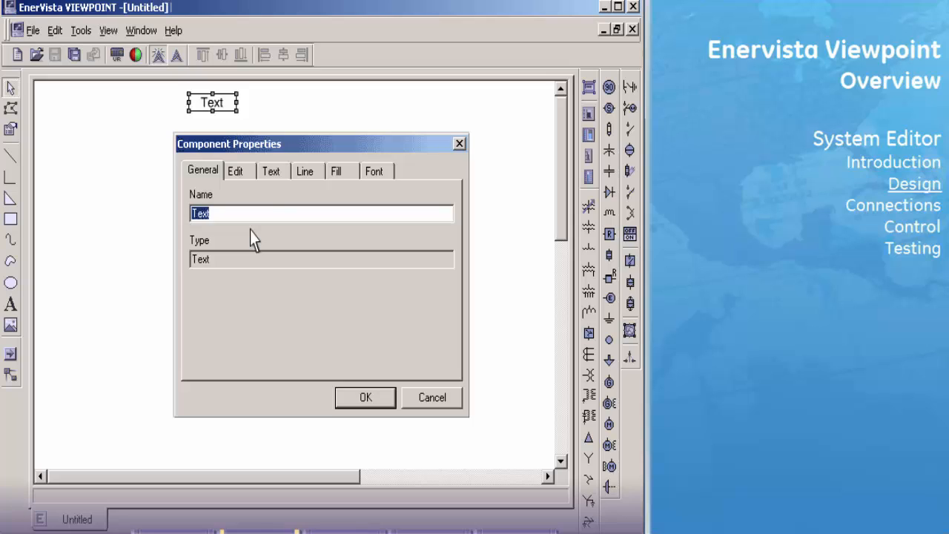
left_click(282, 172)
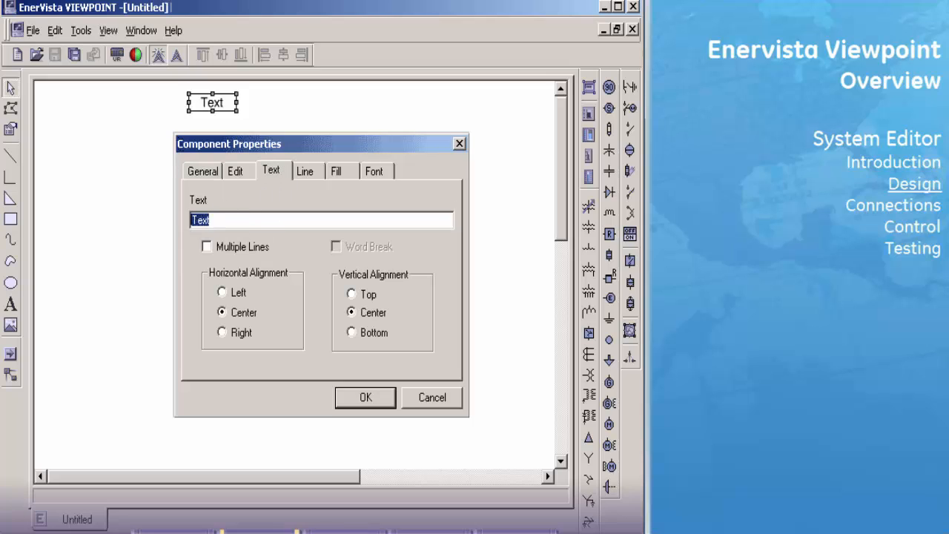
type("Foresthill Substation")
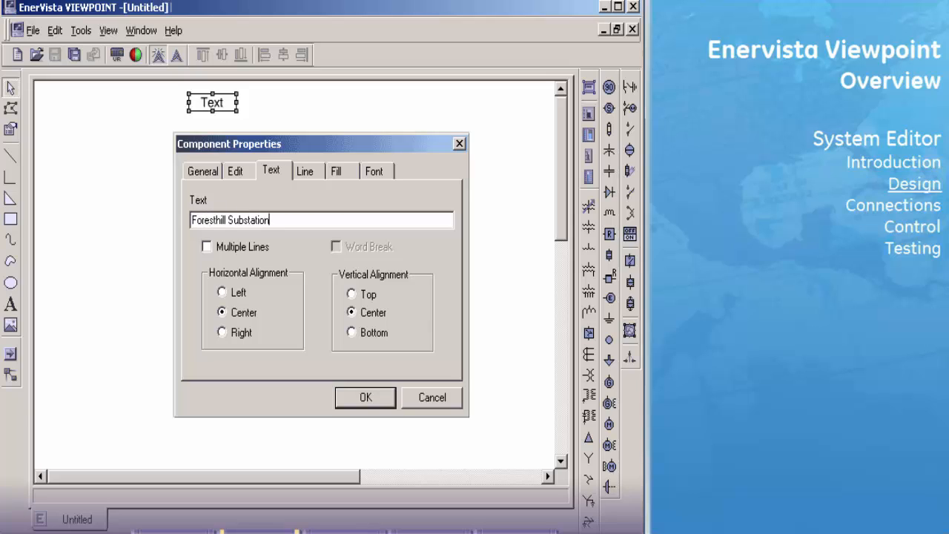
- Make the text label's outline transparent and set its font to Arial, Bold Italic, size 14, in dark blue
left_click(319, 173)
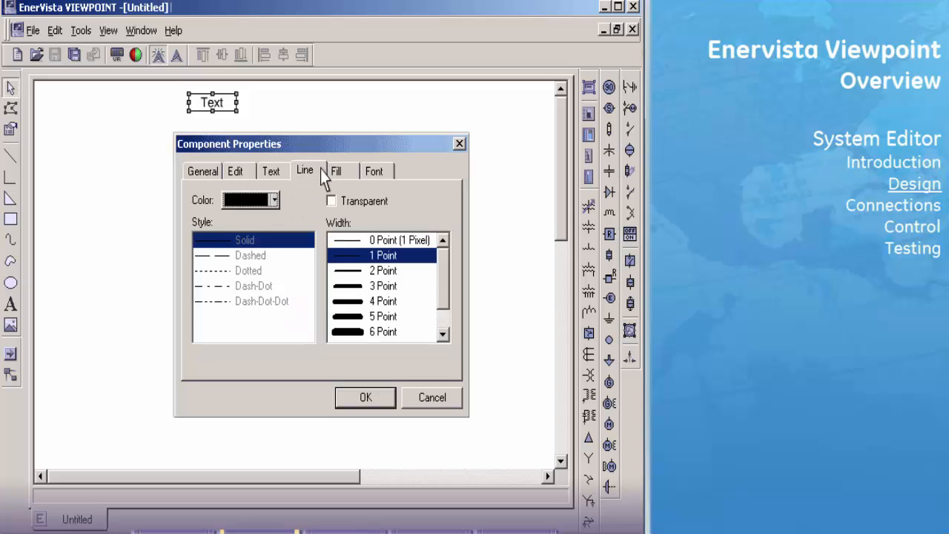
left_click(331, 200)
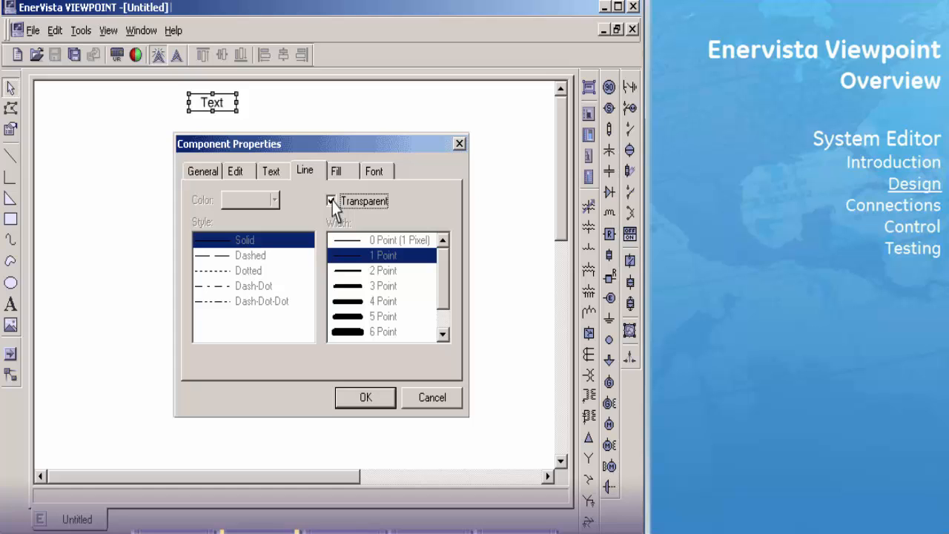
left_click(391, 177)
left_click(371, 236)
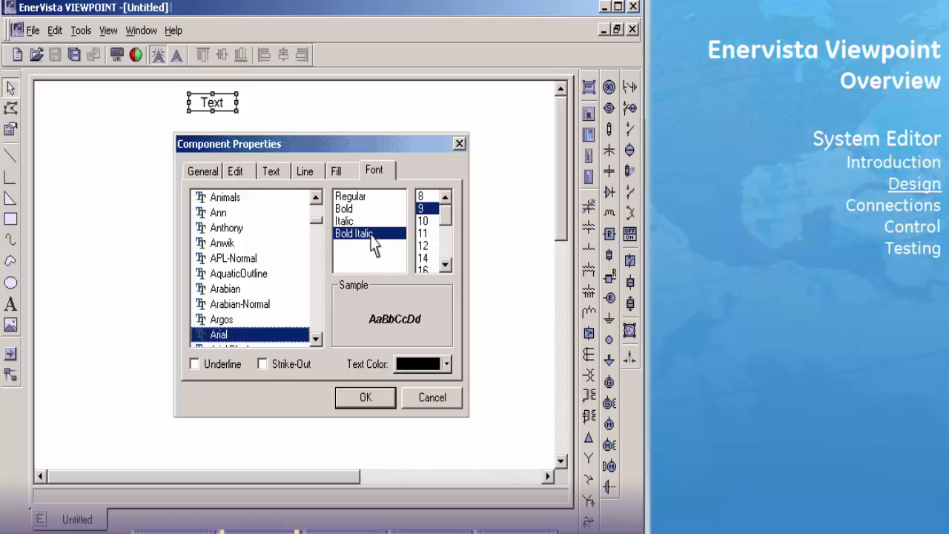
left_click(425, 258)
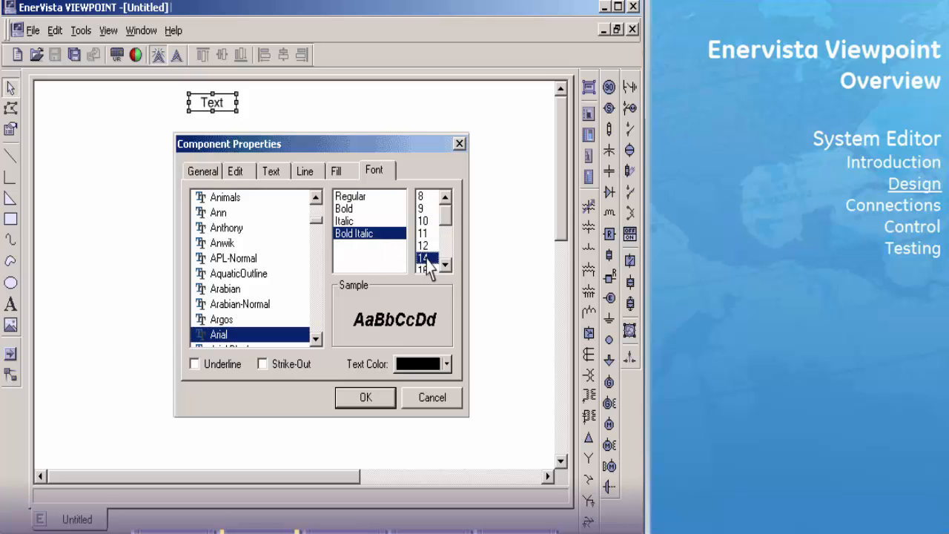
left_click(446, 364)
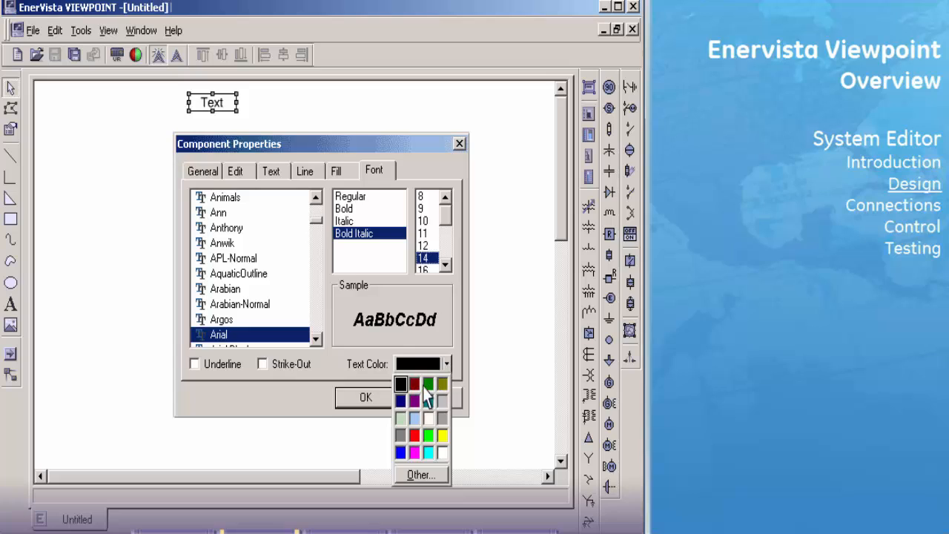
left_click(400, 401)
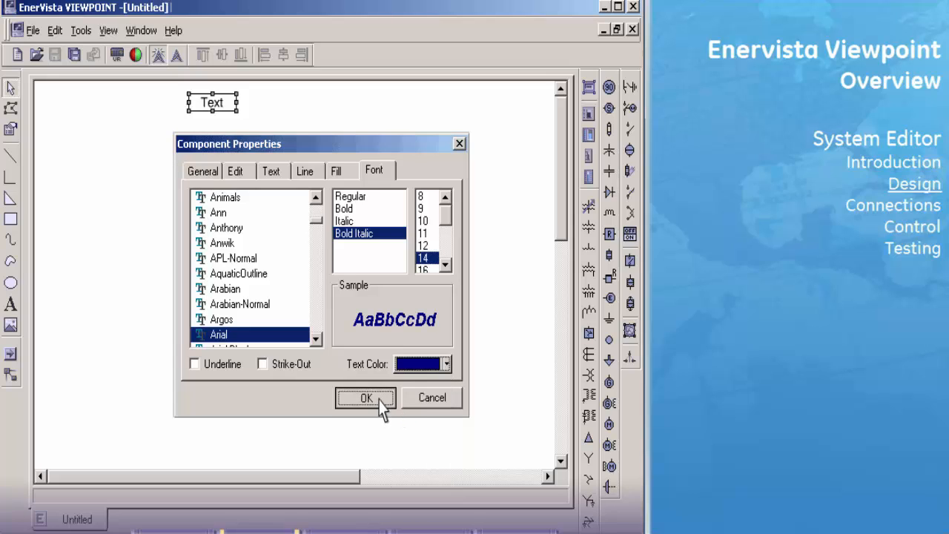
left_click(366, 398)
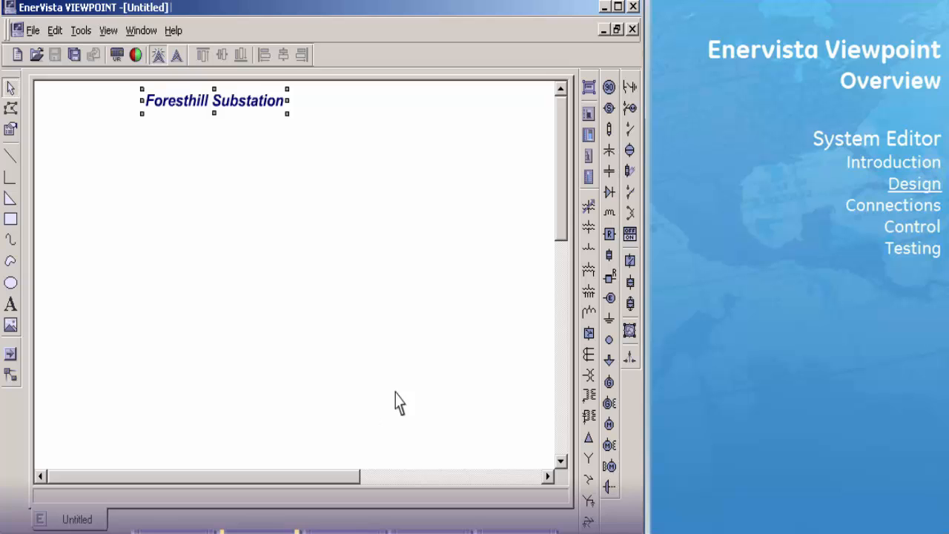
- Place a circuit breaker symbol at the drawing's lower left, then copy and paste it, moving the copy level with the original near the drawing's centre
left_click(630, 320)
left_click(83, 398)
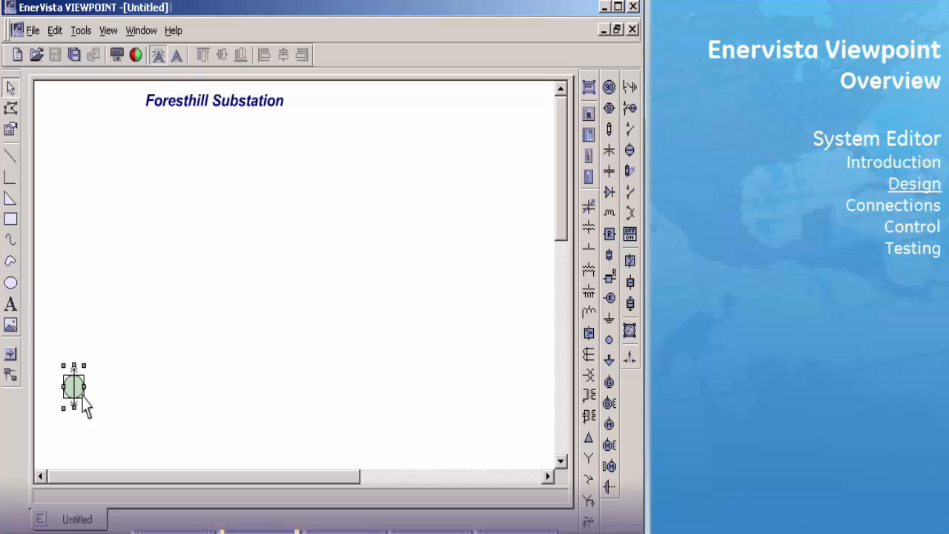
right_click(83, 400)
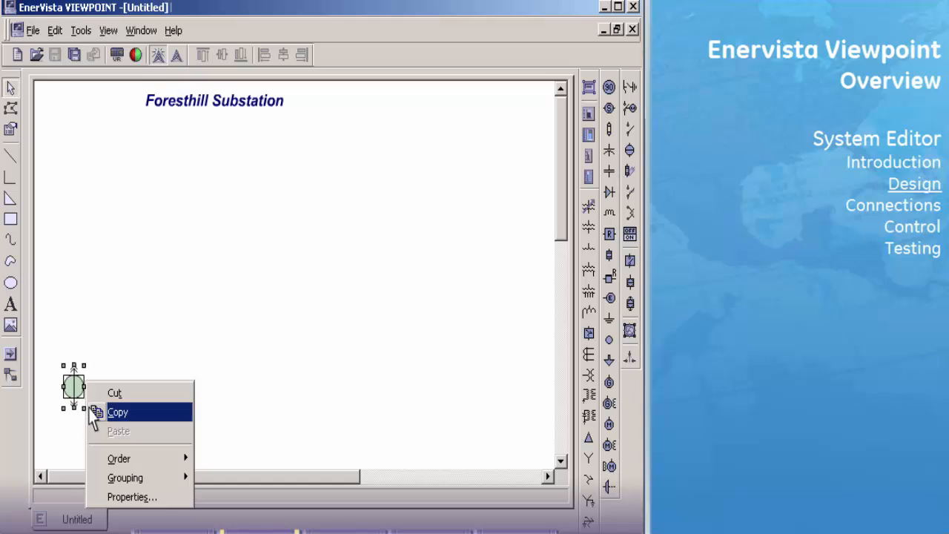
left_click(89, 409)
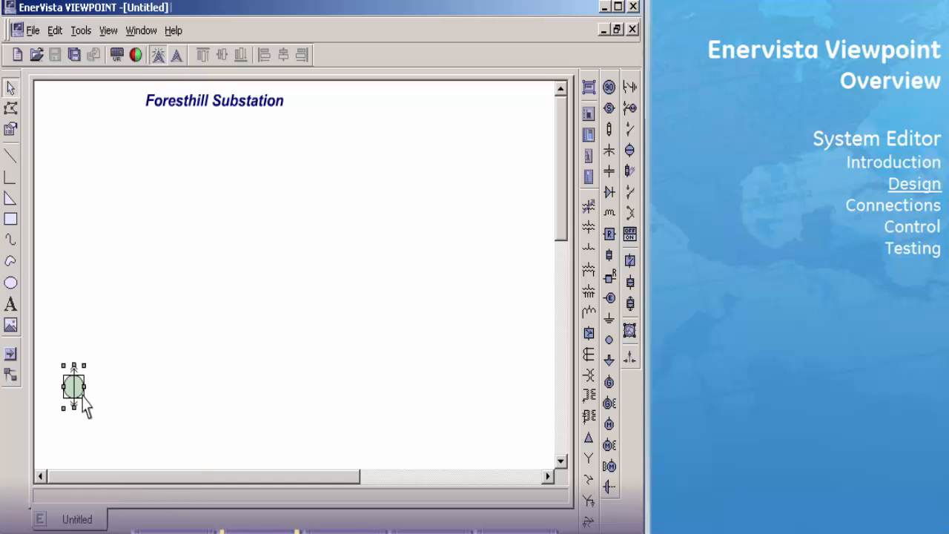
right_click(85, 405)
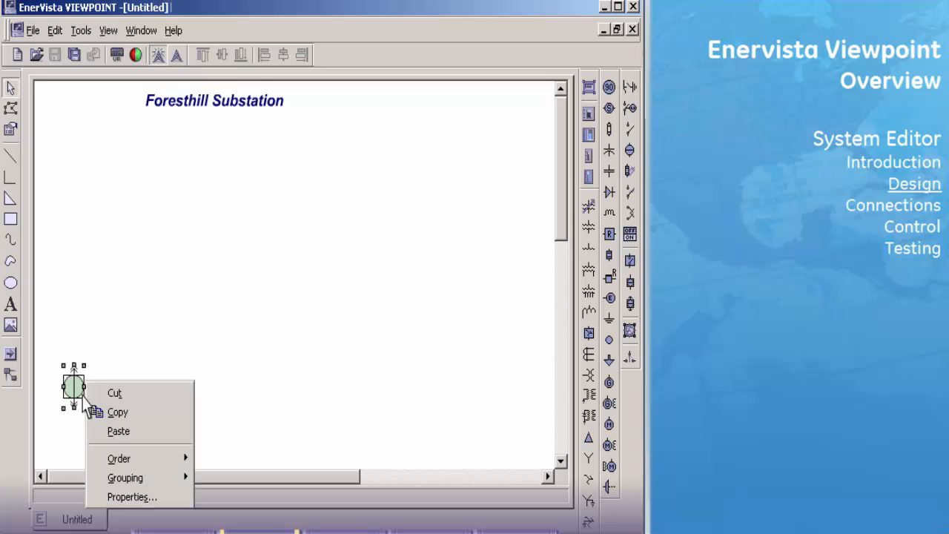
left_click(104, 430)
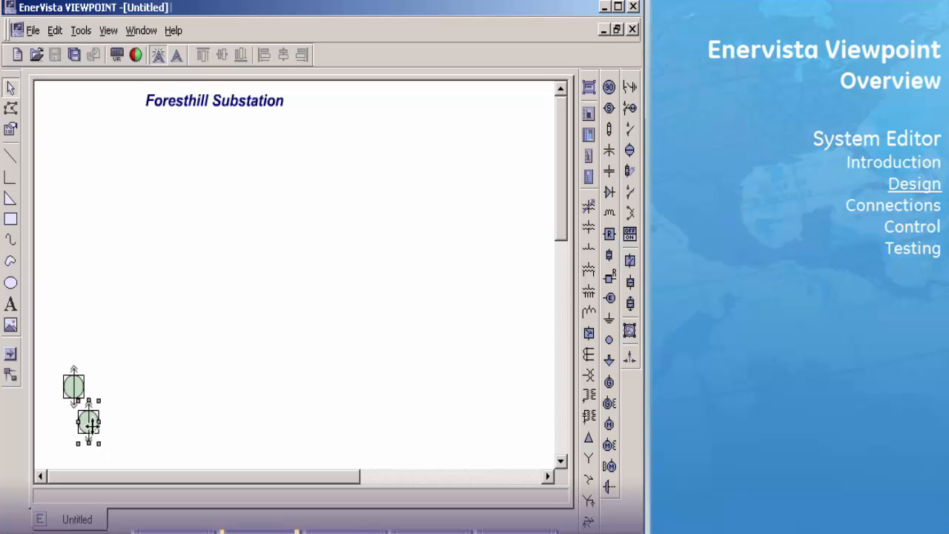
left_click_drag(88, 422, 292, 386)
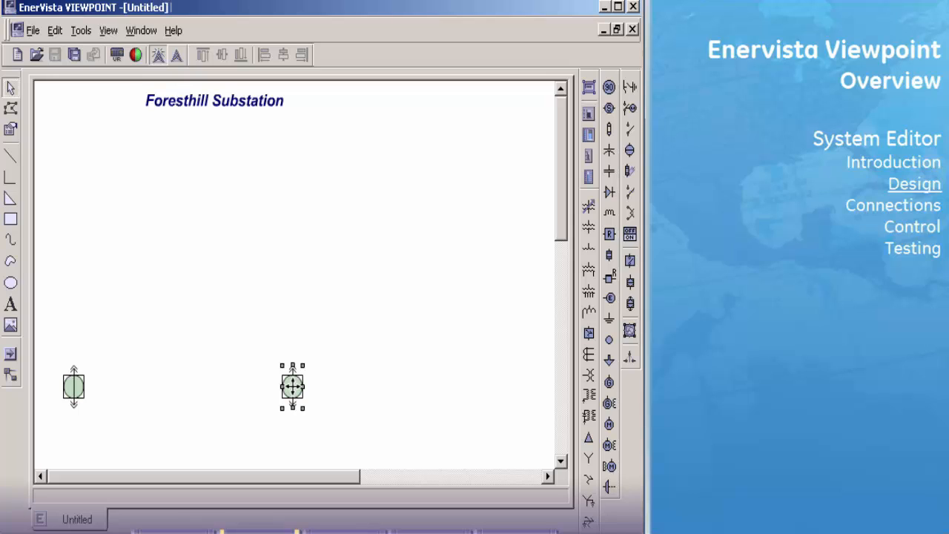
- Duplicate the breaker to add one more in the lower row, one in the middle, and two side by side above it
key("ctrl+shift")
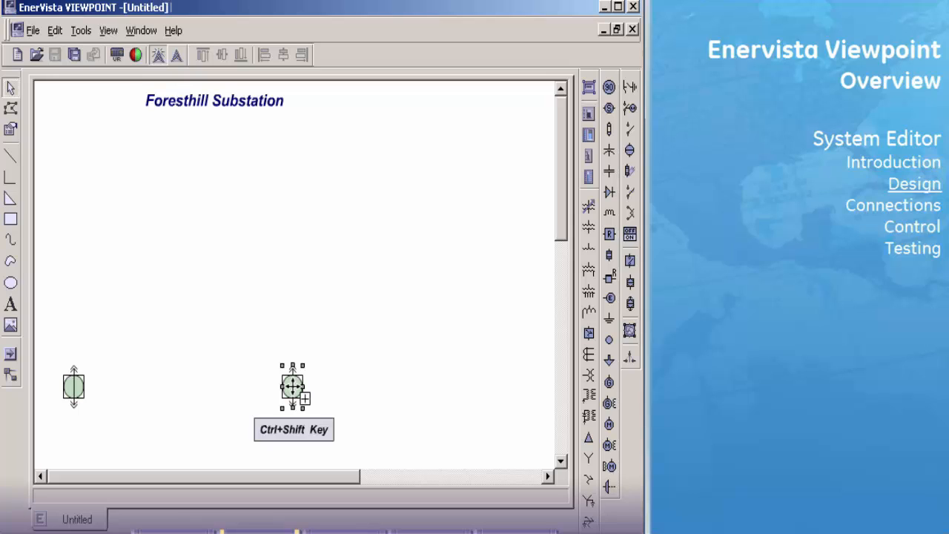
left_click_drag(292, 385, 363, 385)
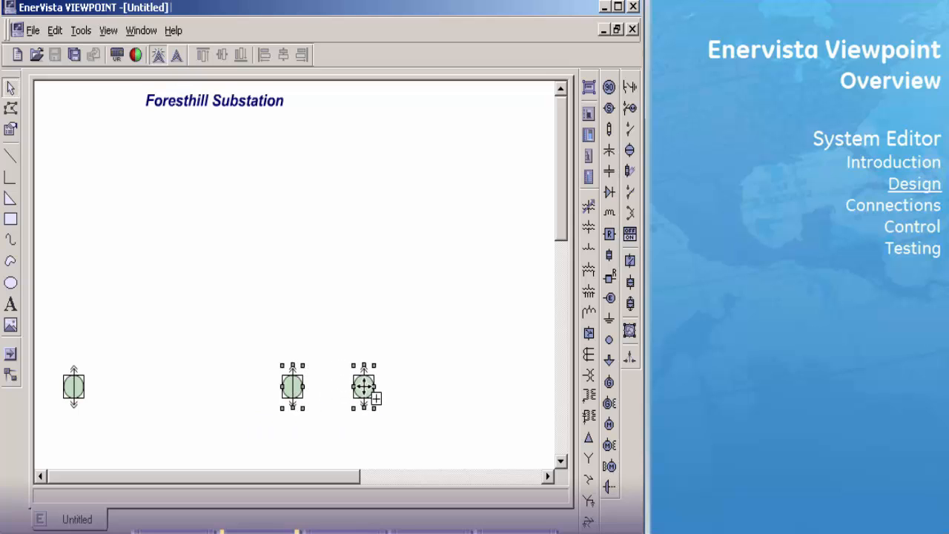
left_click(363, 385, "ctrl")
left_click_drag(363, 384, 218, 332)
left_click(268, 277, "ctrl+shift")
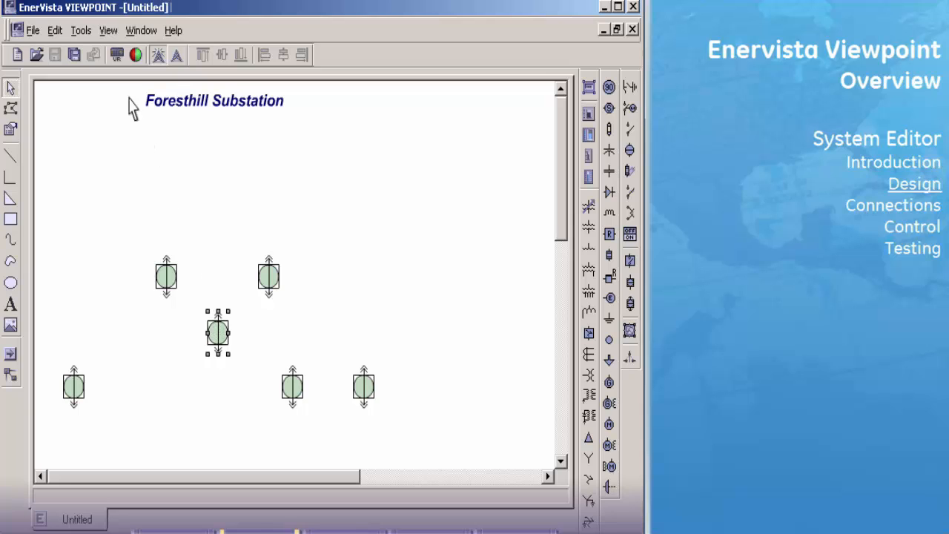
- Display the Rotate toolbar and rotate the middle breaker 90 degrees so it lies horizontally
left_click(109, 31)
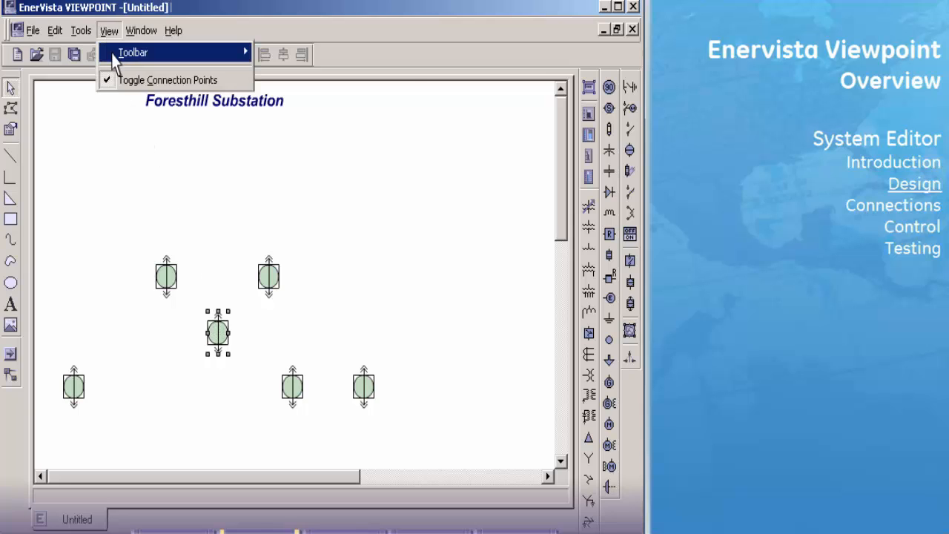
mouse_move(113, 55)
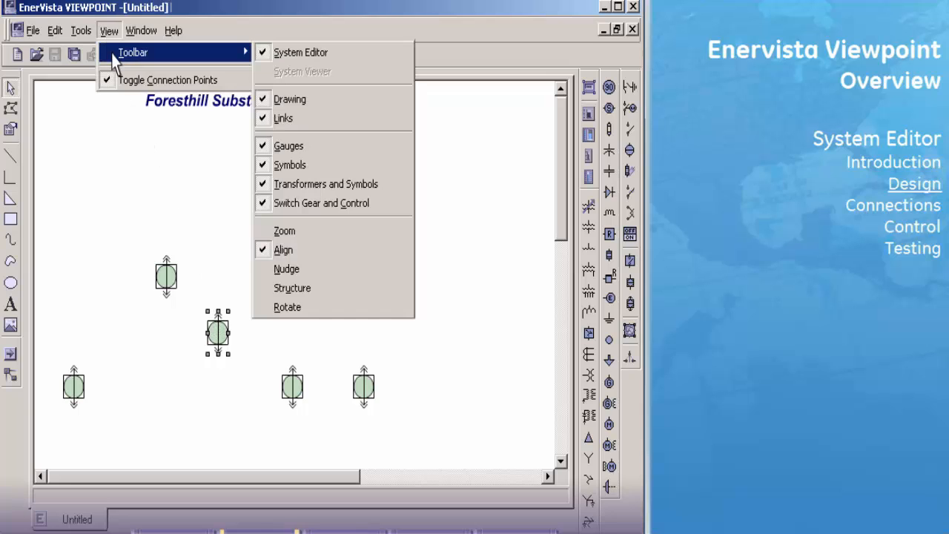
left_click(267, 307)
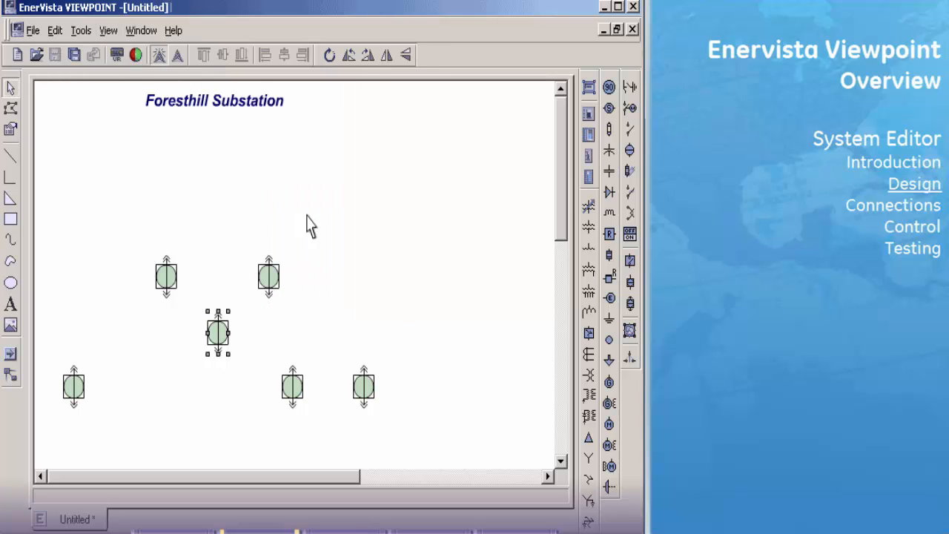
left_click(367, 56)
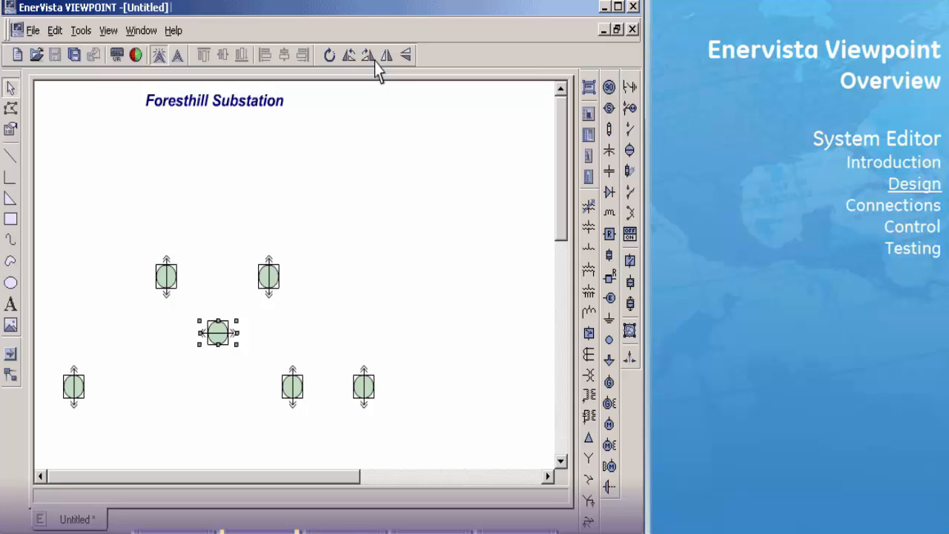
- Place a motor-operated switch above the upper-left breaker and duplicate it level above the upper-right breaker
left_click(628, 111)
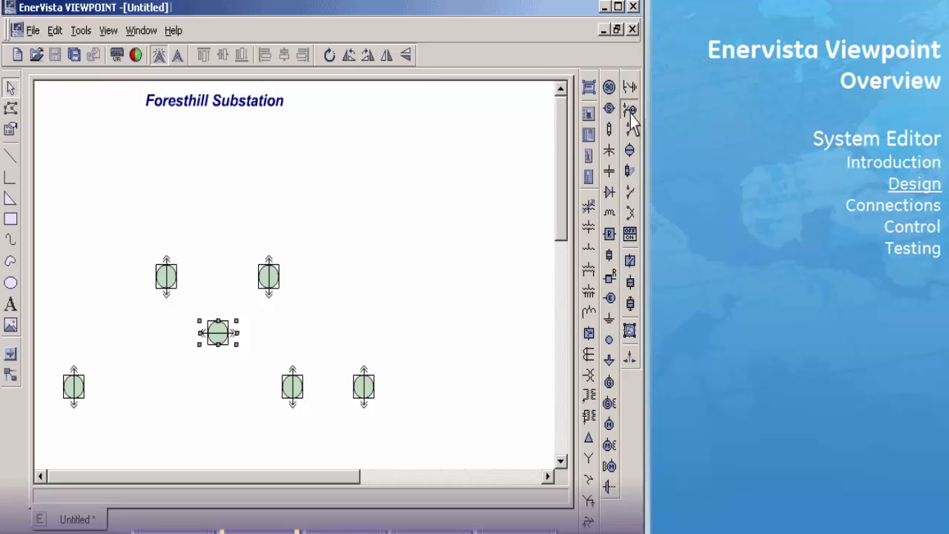
left_click(183, 163)
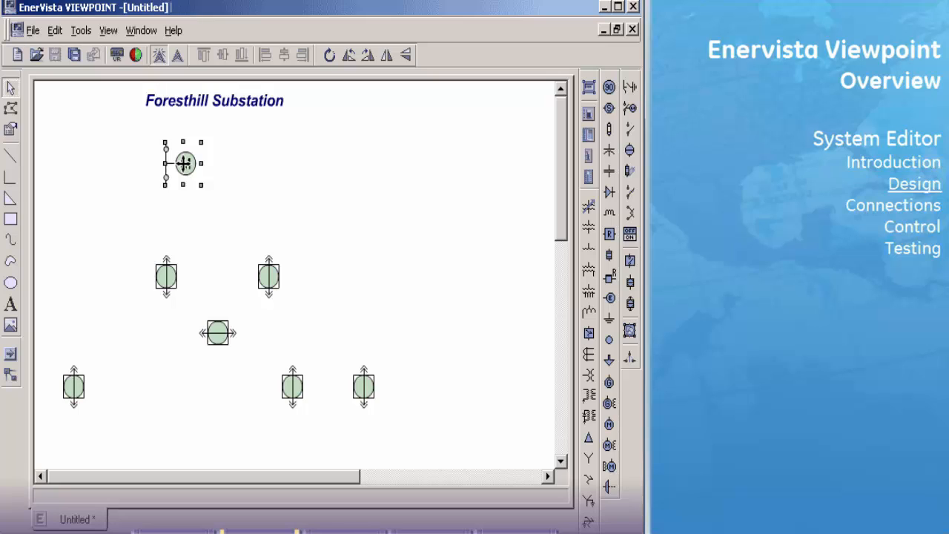
key("ctrl+shift")
left_click_drag(183, 163, 287, 163)
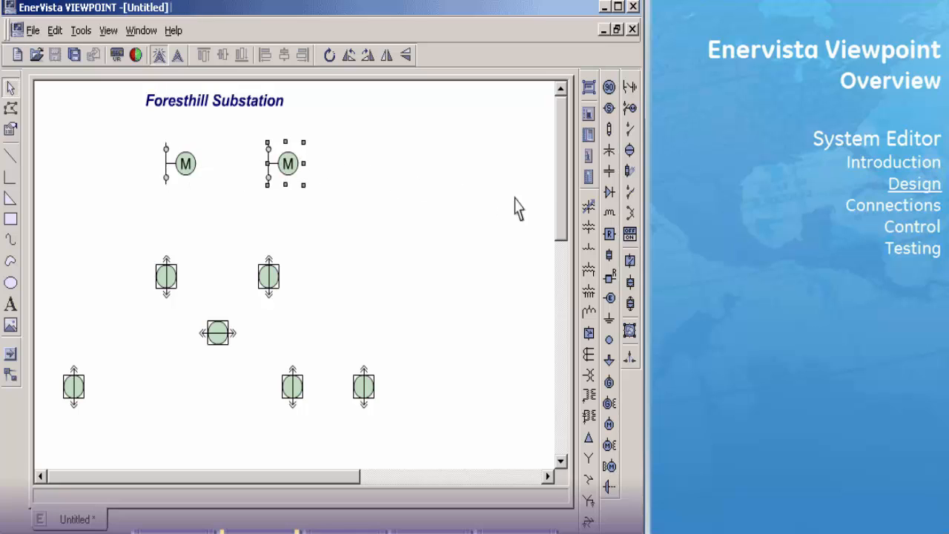
- Place a variable transformer directly beneath the right motor-operated switch and duplicate it beneath the left one
left_click(588, 209)
left_click(270, 207)
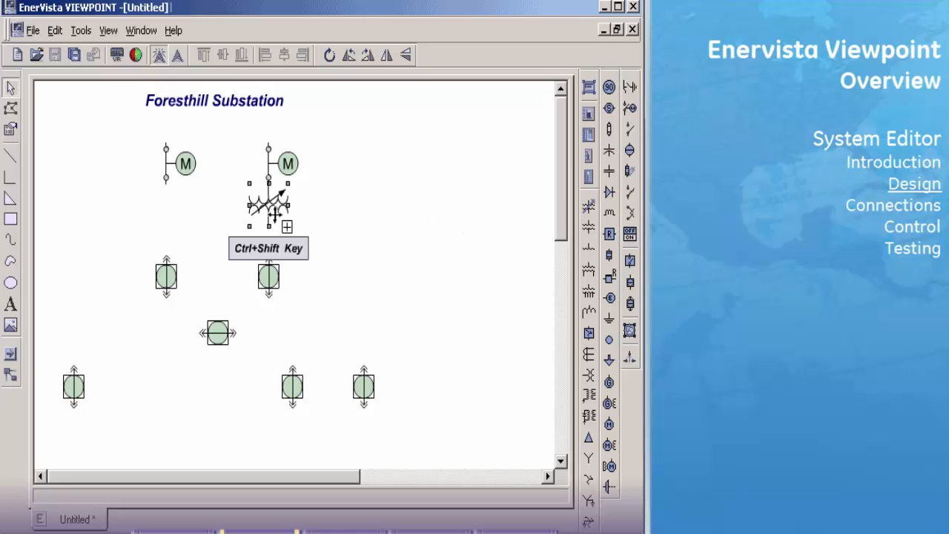
left_click_drag(273, 214, 171, 215)
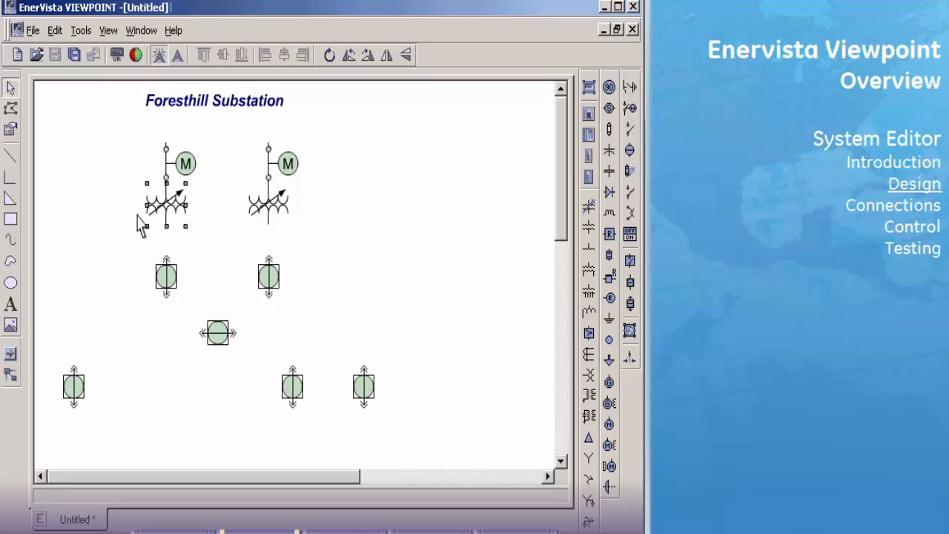
- Draw the horizontal bus through the middle breaker and the lines linking the incoming feeds, transformers, upper breakers and lower-left breaker
left_click(10, 160)
left_click_drag(44, 333, 199, 333)
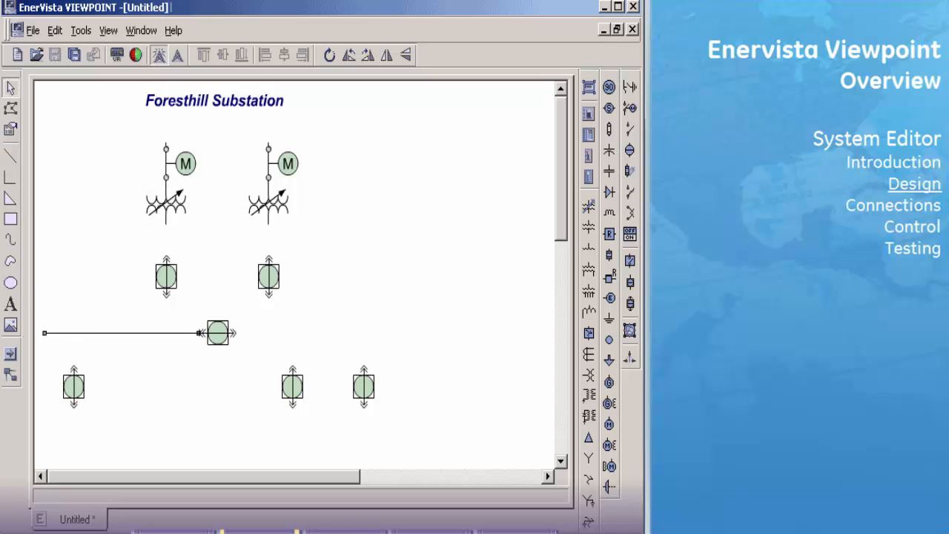
left_click(14, 163)
left_click_drag(166, 298, 166, 332)
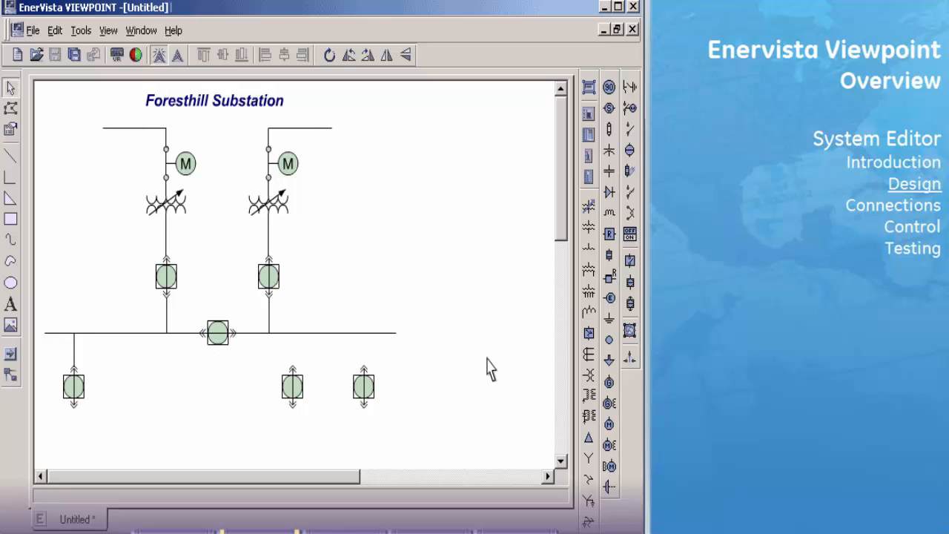
- Place a solid downward arrow beneath the lower-left breaker and shrink it to fit the breaker's lower terminal
left_click_drag(611, 363, 75, 426)
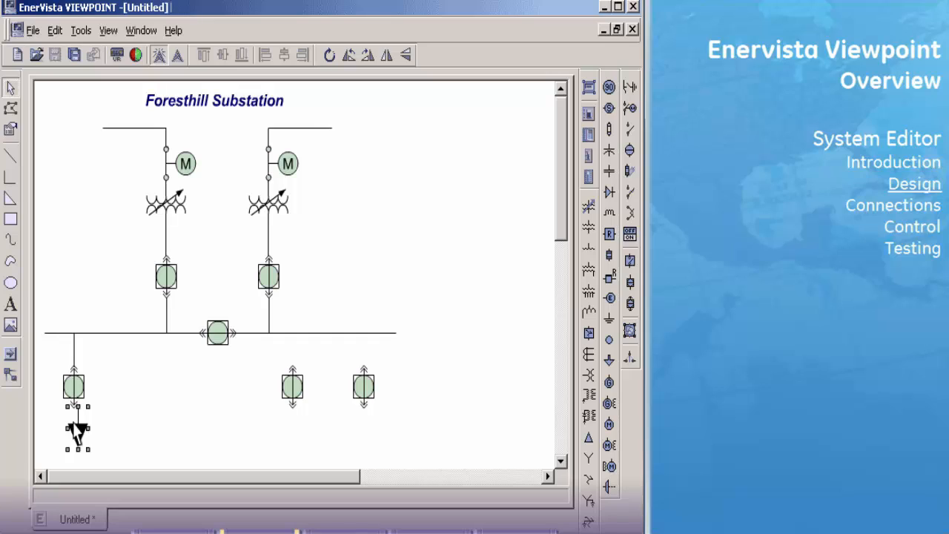
left_click_drag(88, 448, 79, 430)
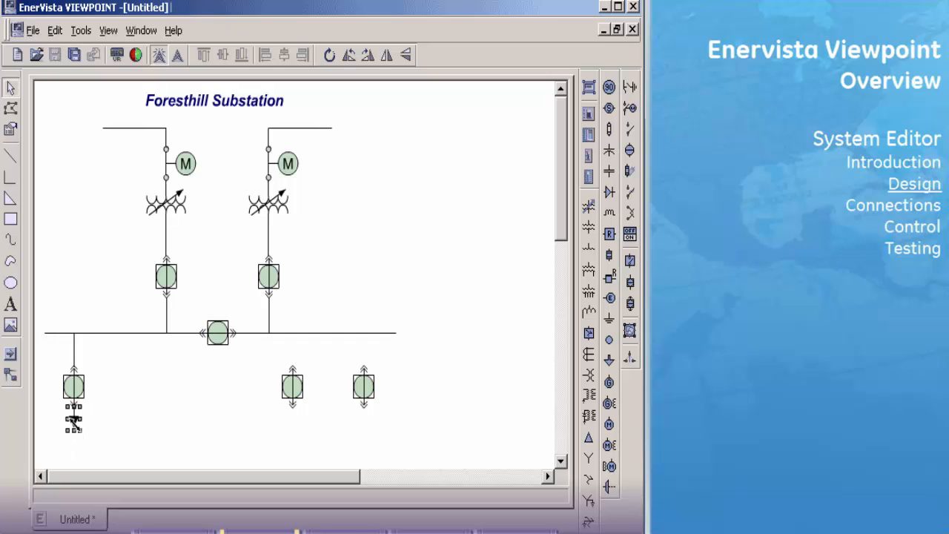
- Copy the arrow to the outer ends of both incoming lines, rotating and flipping the copies to point inward
key("ctrl")
left_click_drag(73, 421, 344, 132)
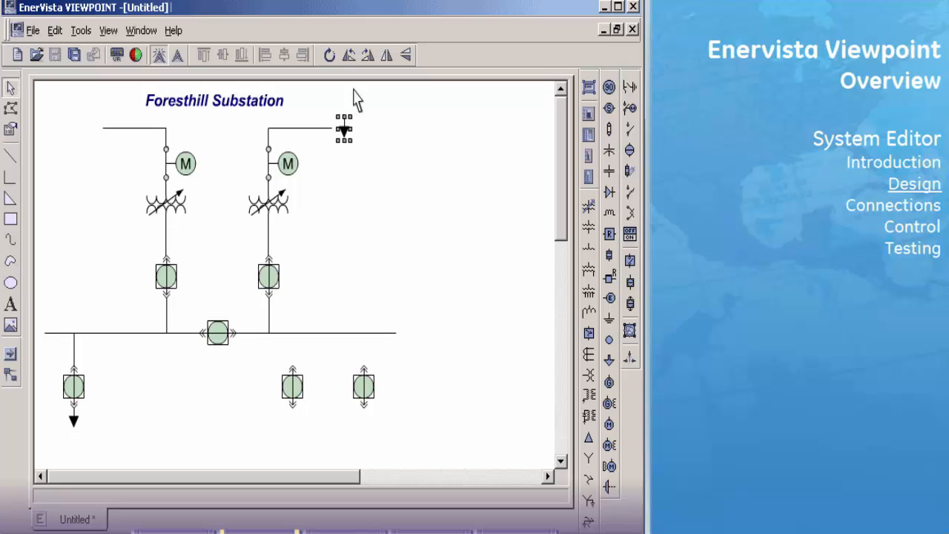
left_click(372, 62)
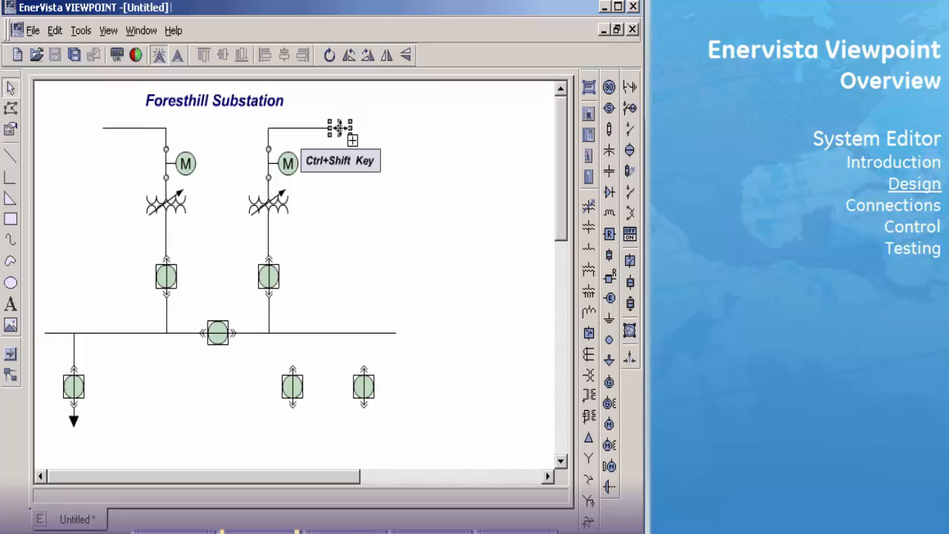
left_click_drag(339, 128, 95, 128)
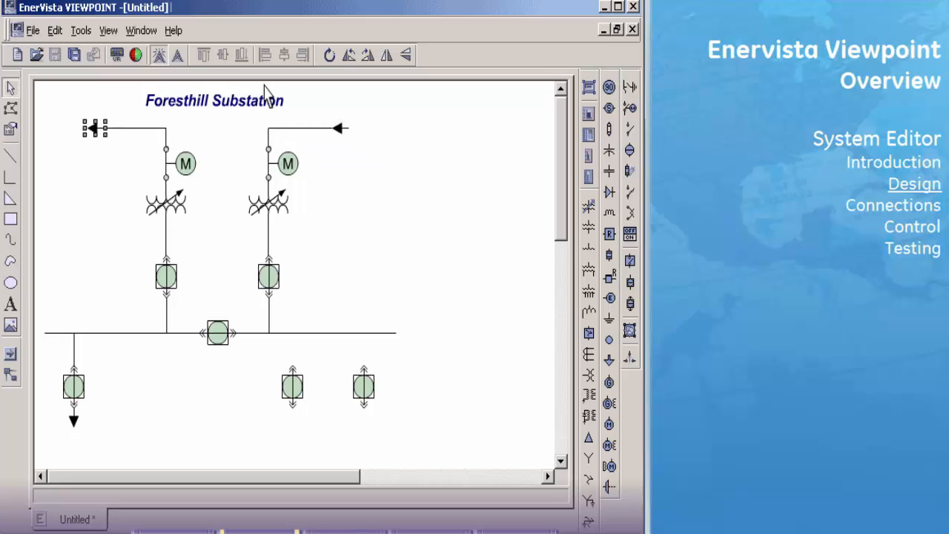
left_click(389, 58)
- Duplicate the lower-left breaker's bus connection line and arrow onto the other two breakers in the lower row
left_click(73, 346)
left_click(74, 421, "shift")
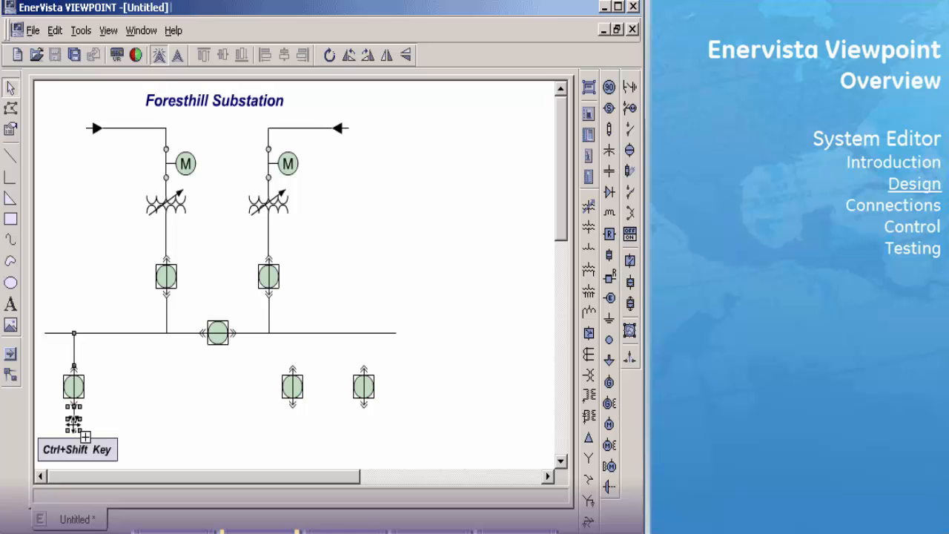
left_click_drag(74, 422, 363, 423)
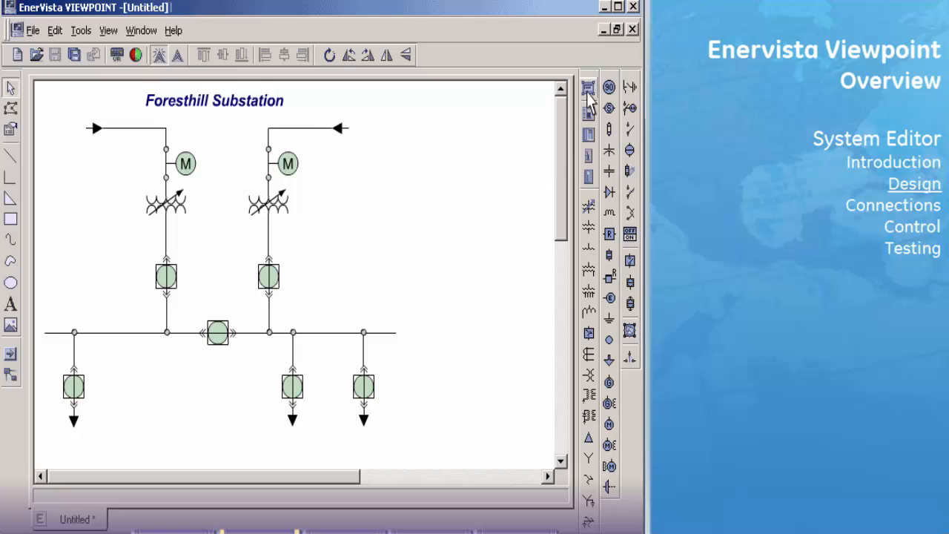
- Place a parameter display box beside the left transformer and make its line and fill transparent
left_click(588, 88)
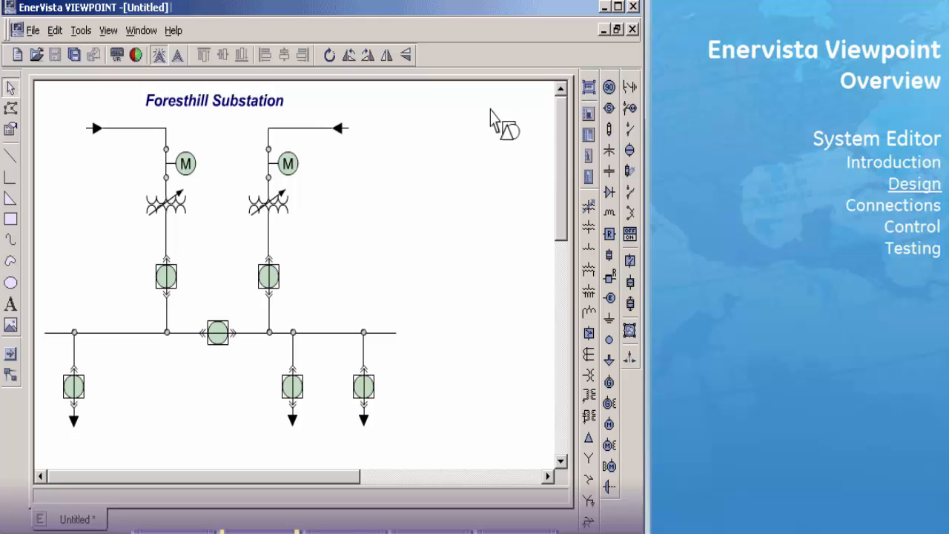
left_click(74, 194)
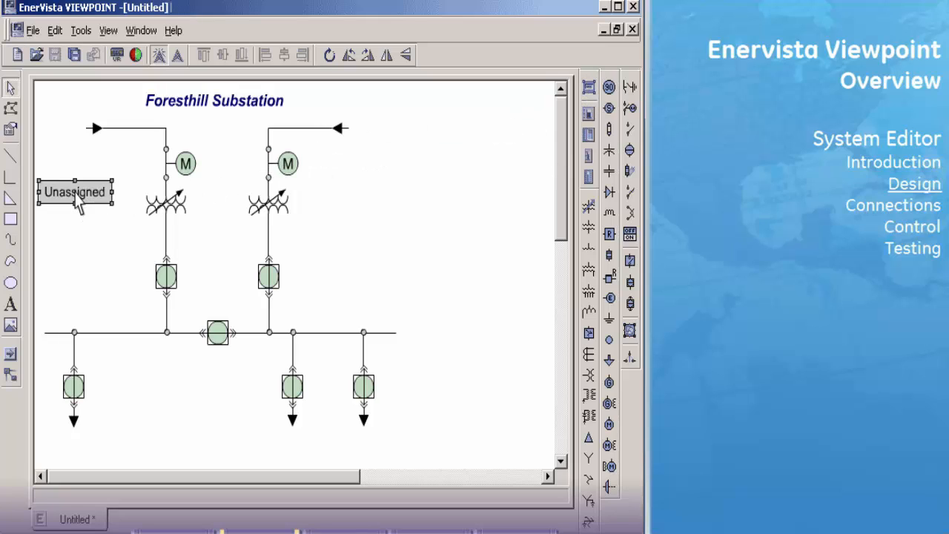
right_click(79, 205)
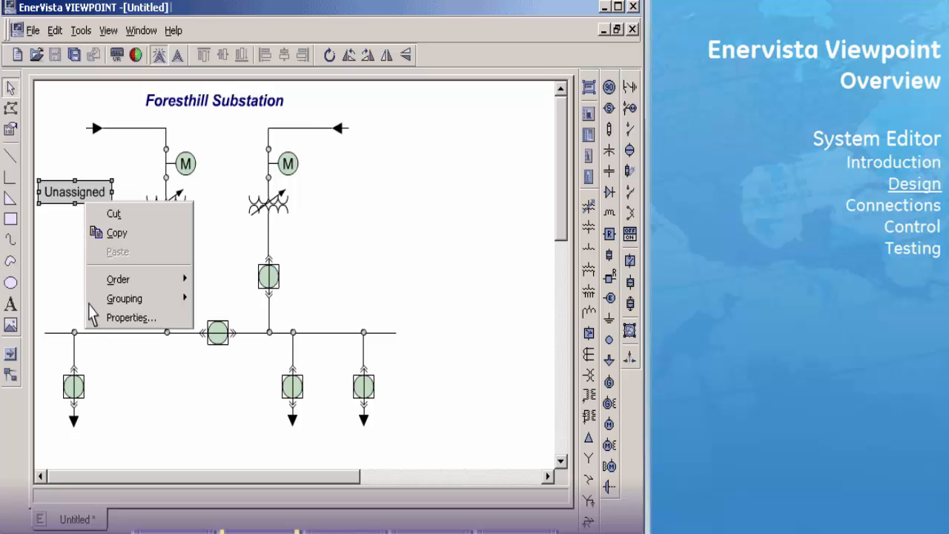
left_click(94, 317)
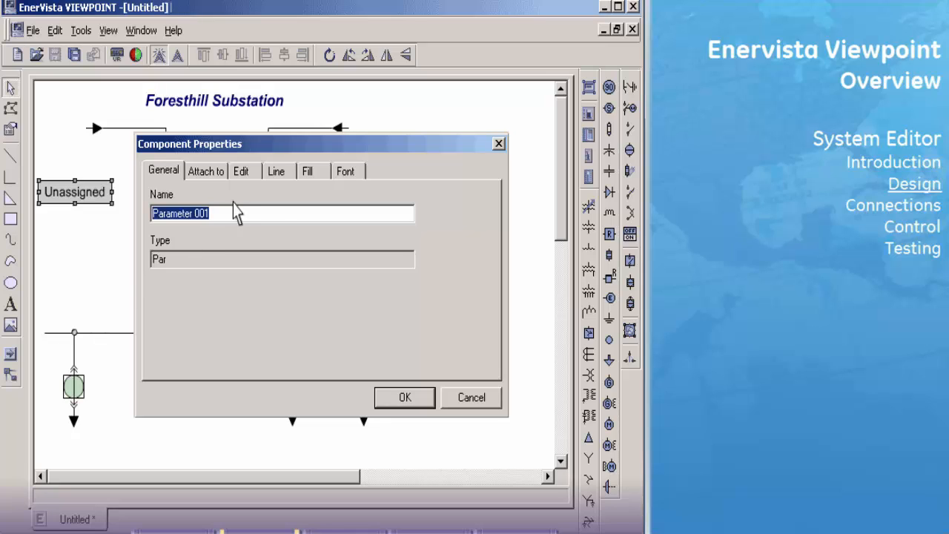
left_click(276, 171)
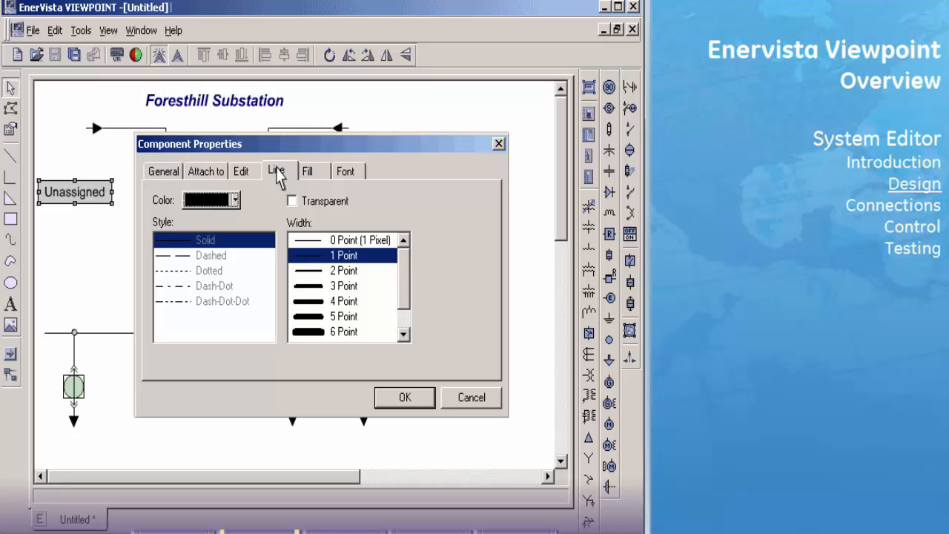
left_click(292, 202)
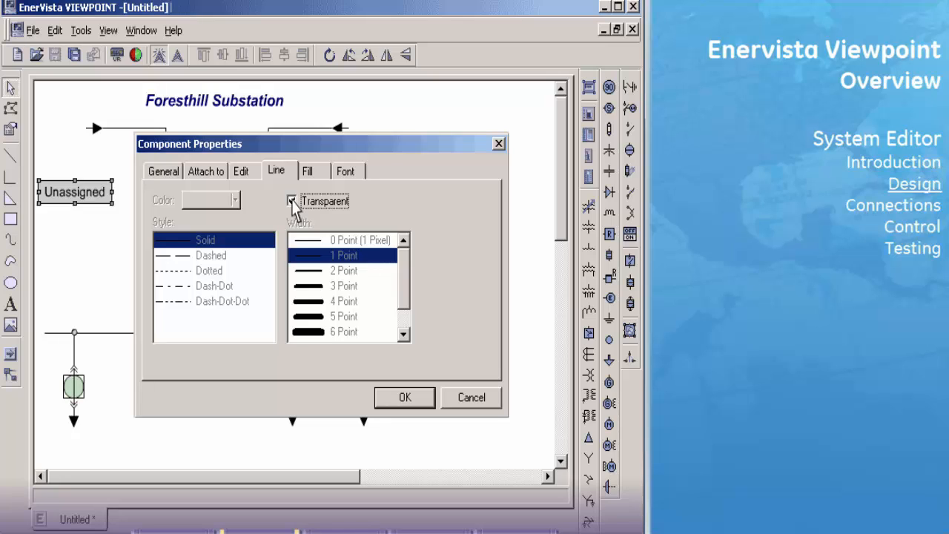
left_click(322, 171)
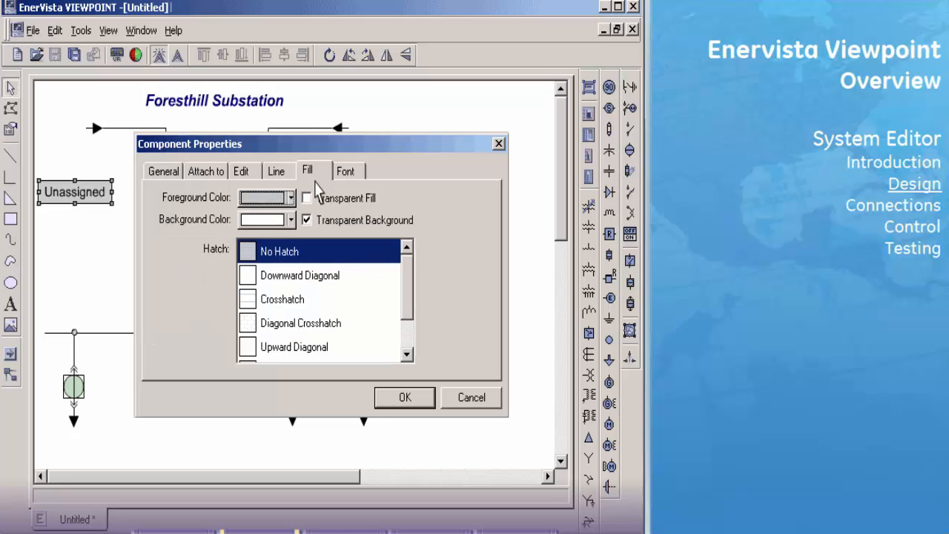
left_click(306, 198)
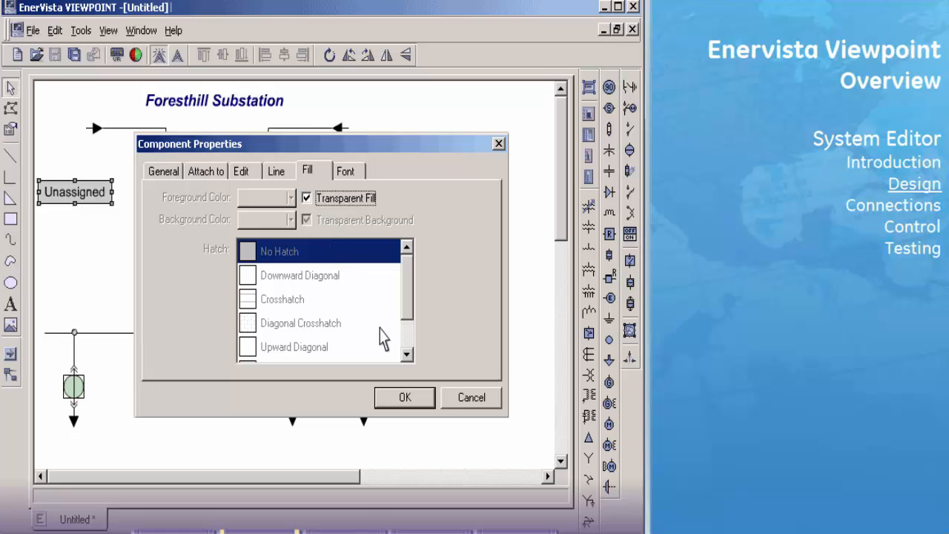
left_click(420, 395)
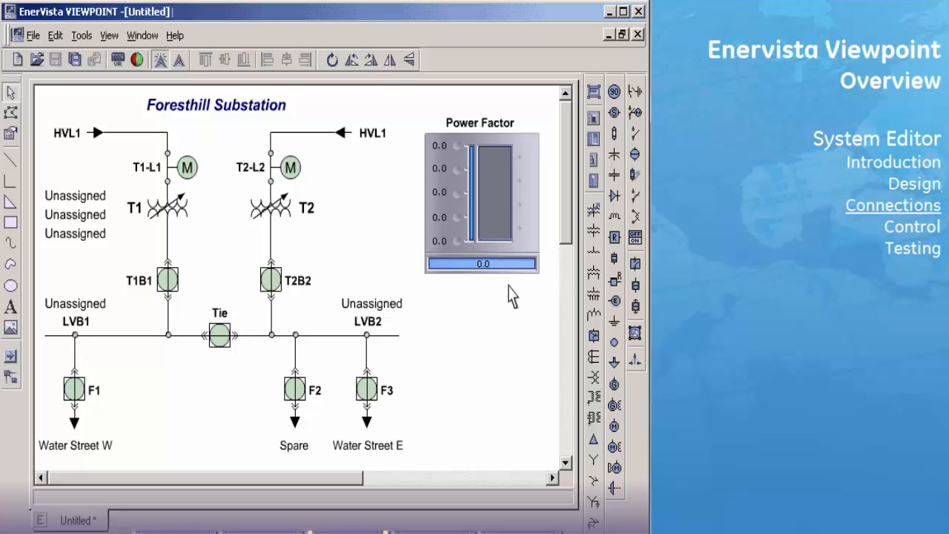
- Attach the Power Factor gauge to the Foresthill device's Three Phase Power Factor (SRC 1) parameter
right_click(439, 260)
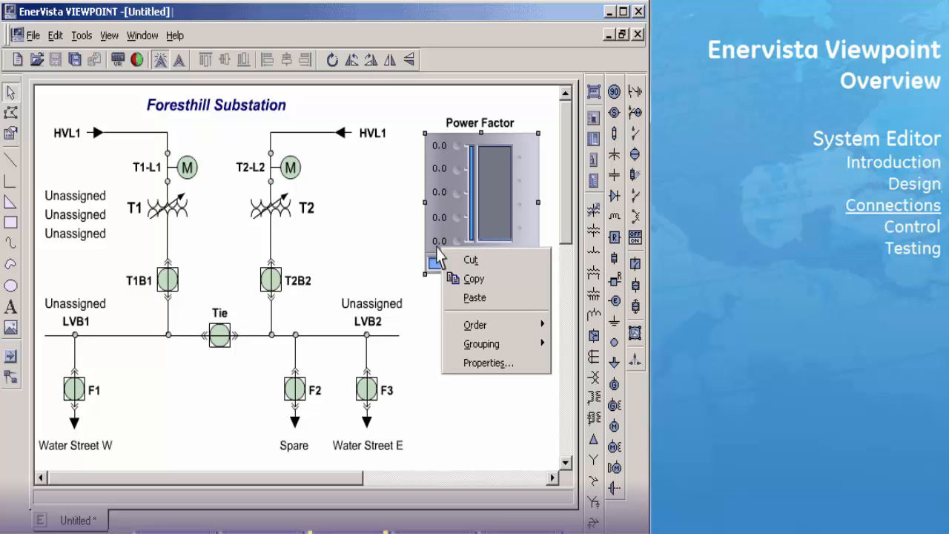
left_click(450, 364)
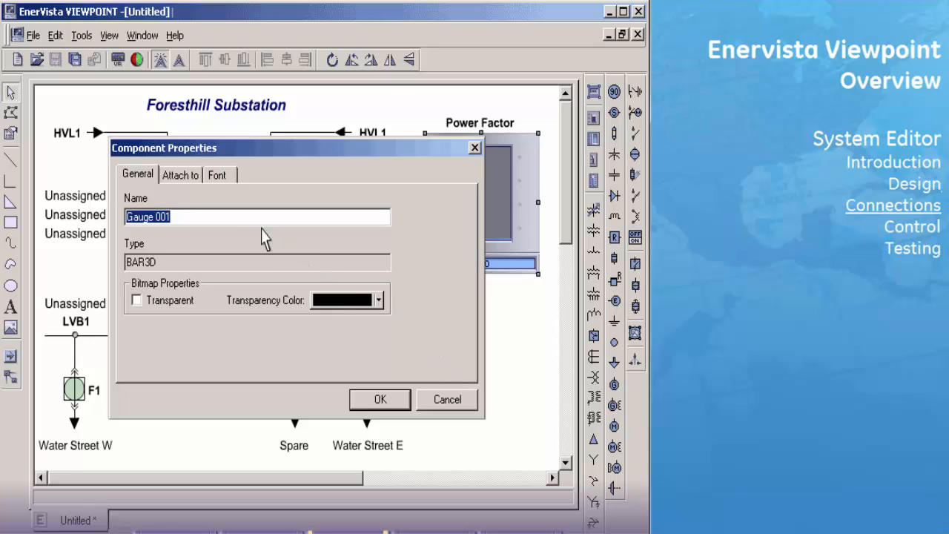
left_click(191, 187)
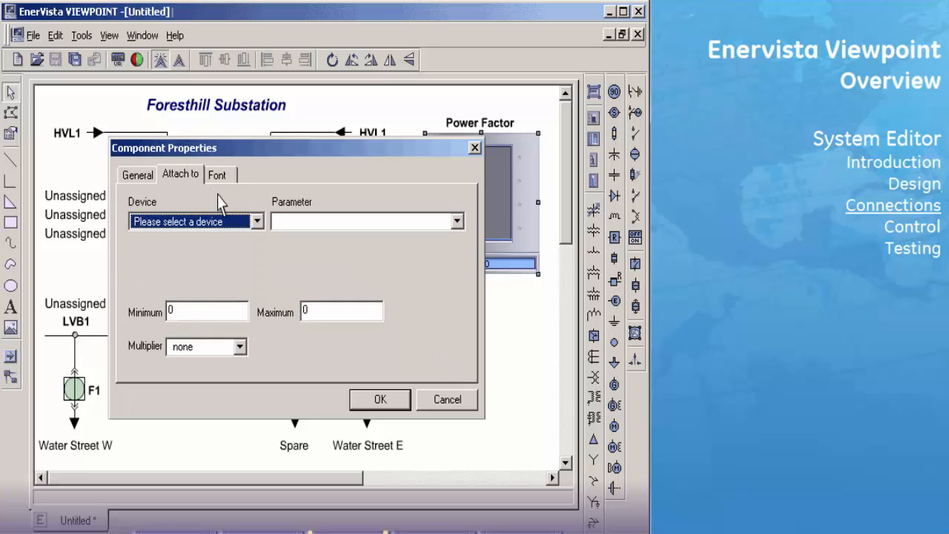
left_click(259, 223)
left_click(262, 249)
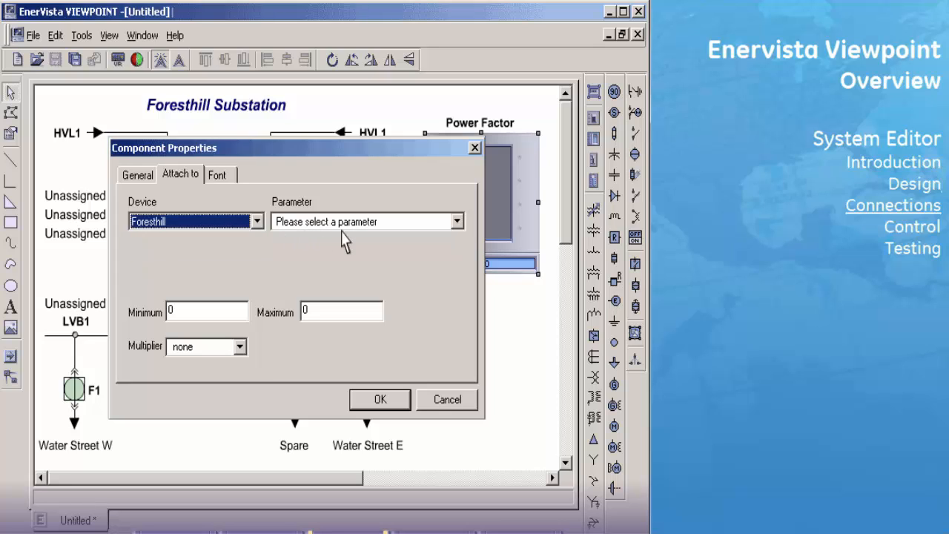
left_click(457, 222)
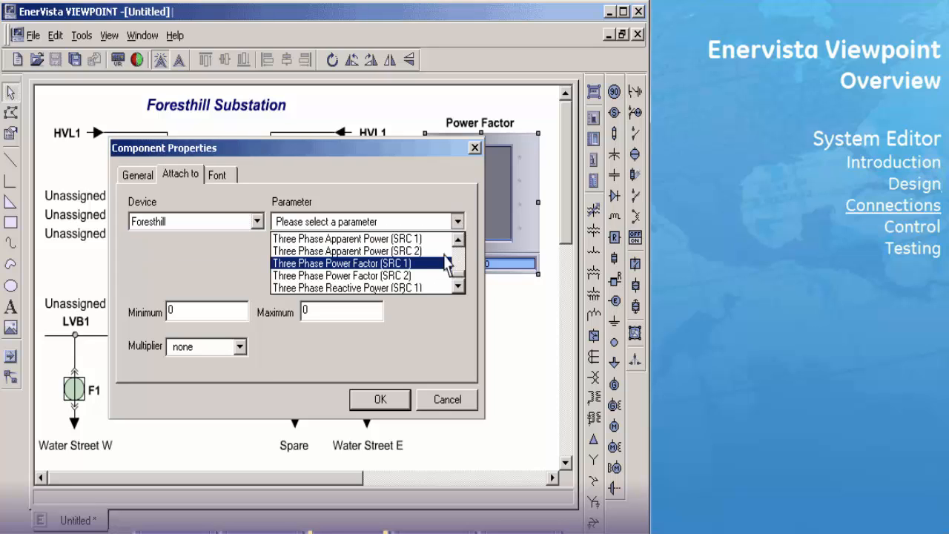
left_click(445, 262)
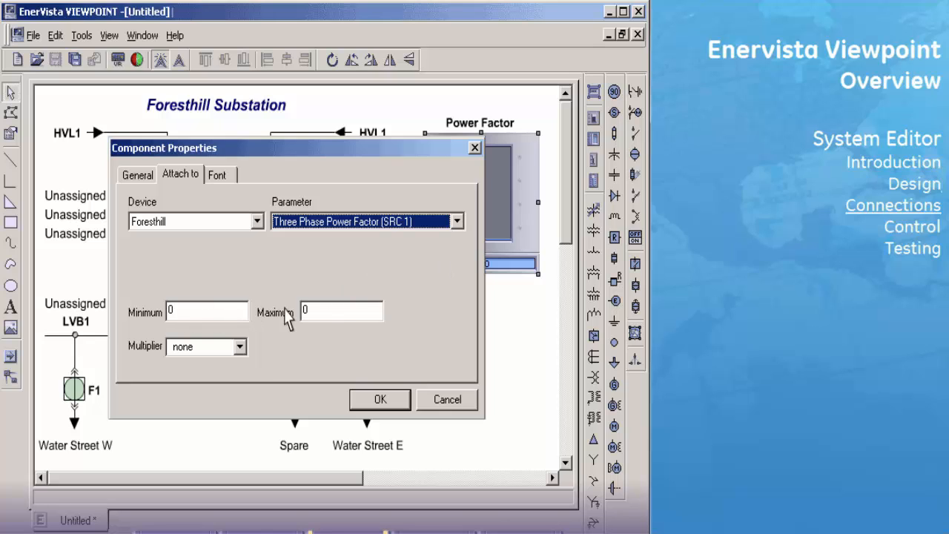
- Set the Power Factor gauge's maximum to 1.2 and apply its properties
double_click(312, 312)
type("1.2")
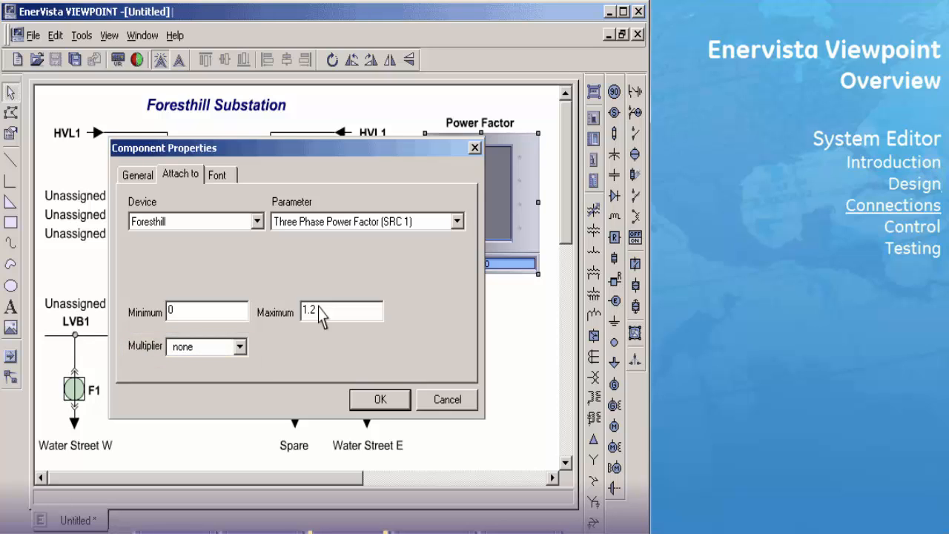
left_click(402, 395)
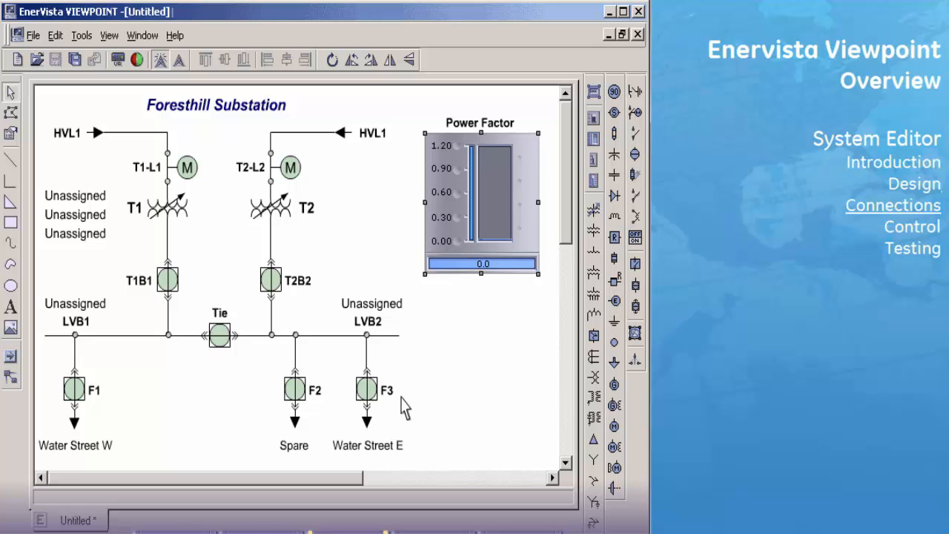
- Attach the unassigned parameter display above LVB2 to the Foresthill device's RMS Ia (SRC 1) parameter
left_click(397, 307)
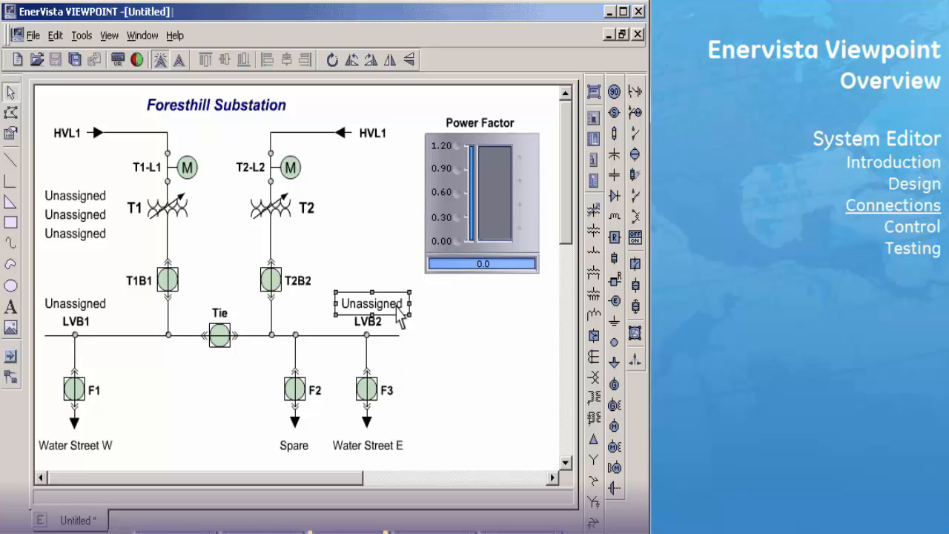
right_click(400, 316)
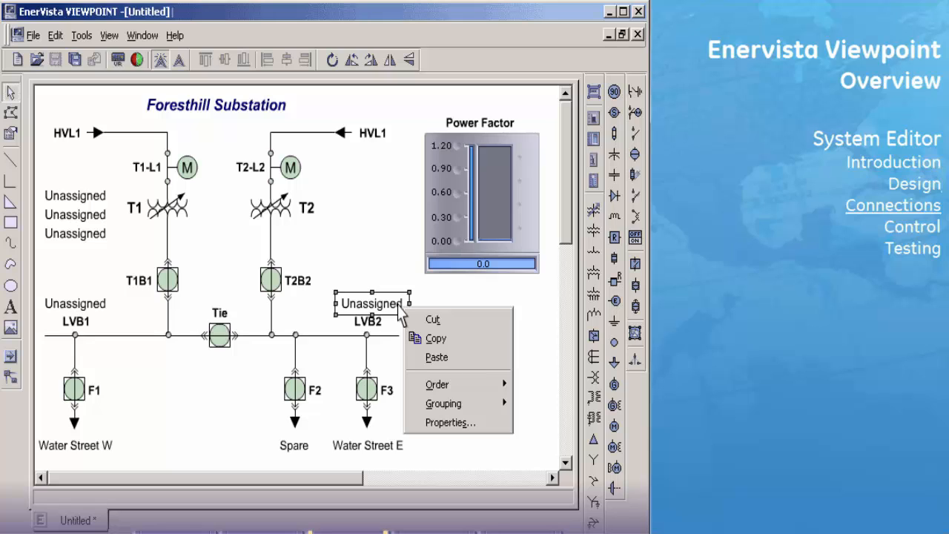
left_click(415, 422)
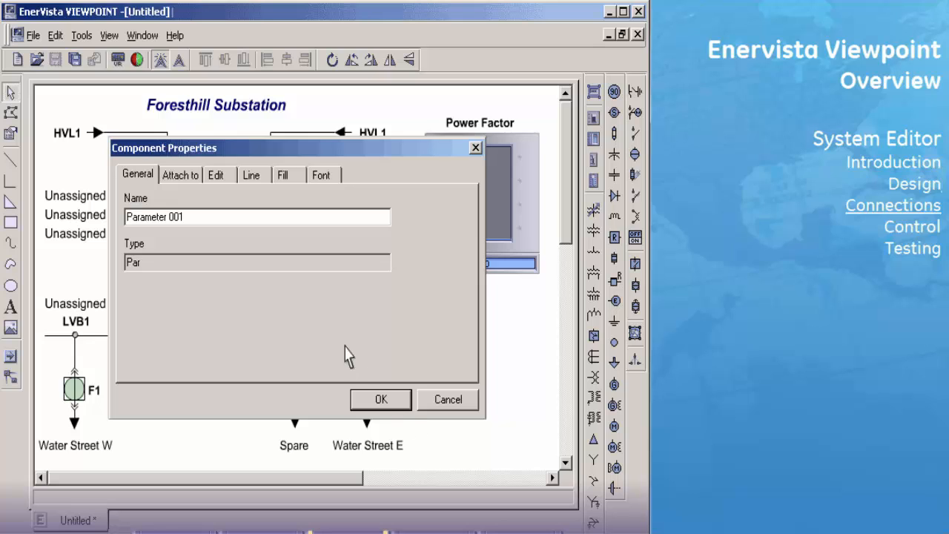
left_click(180, 175)
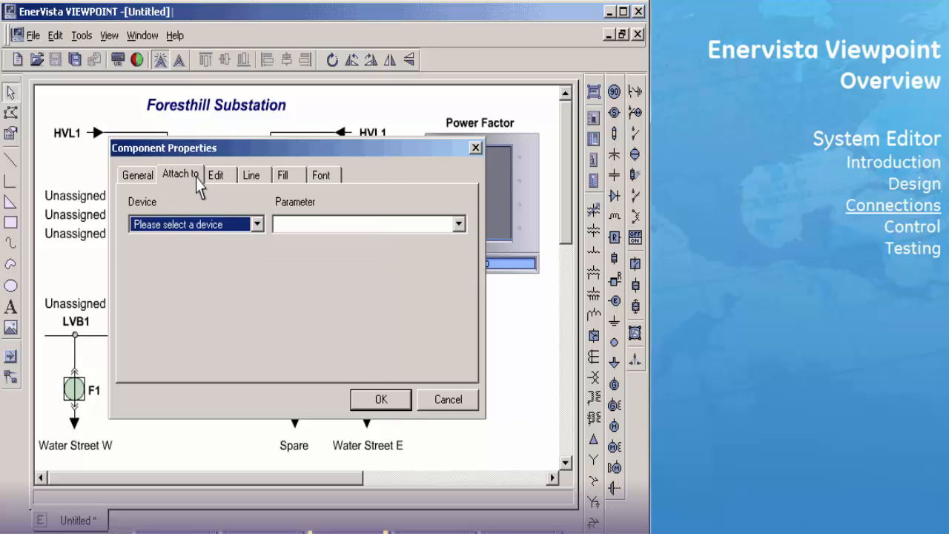
left_click(256, 223)
left_click(252, 244)
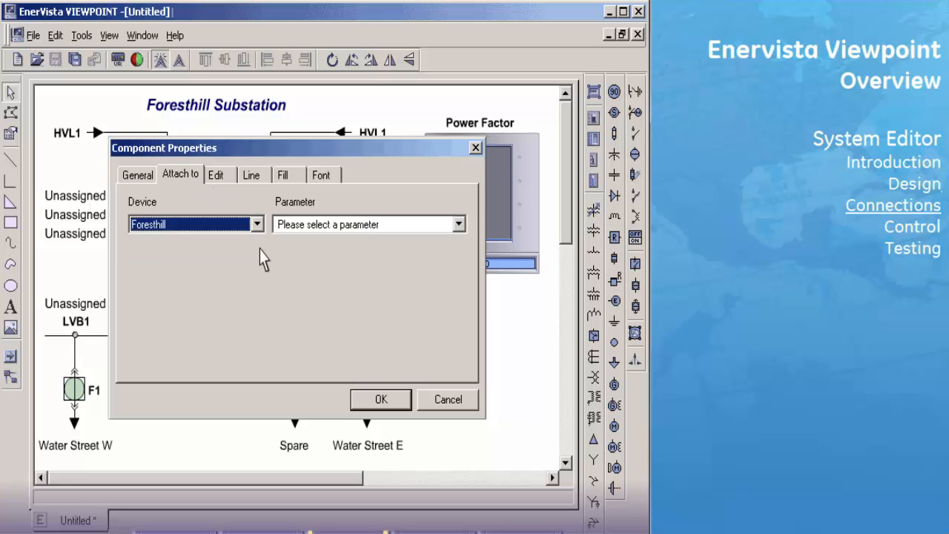
left_click(459, 224)
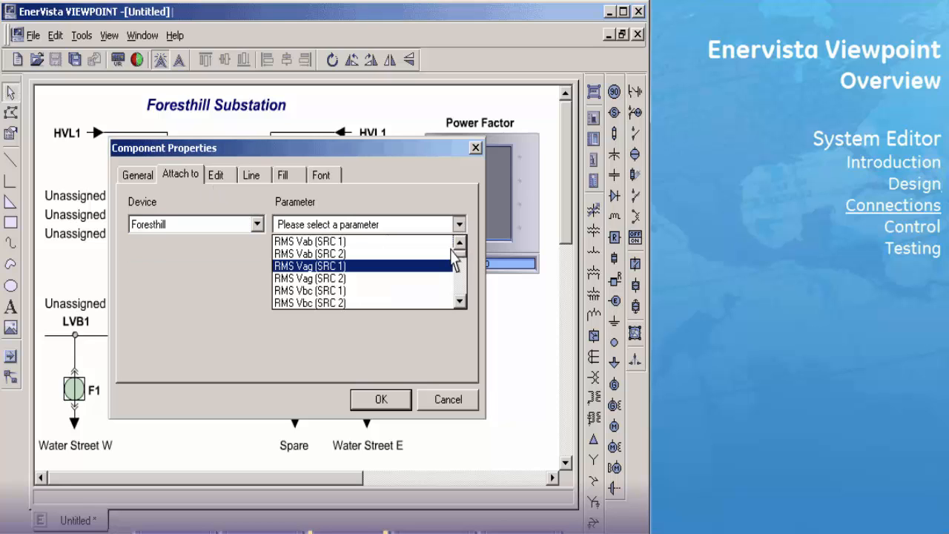
left_click(443, 267)
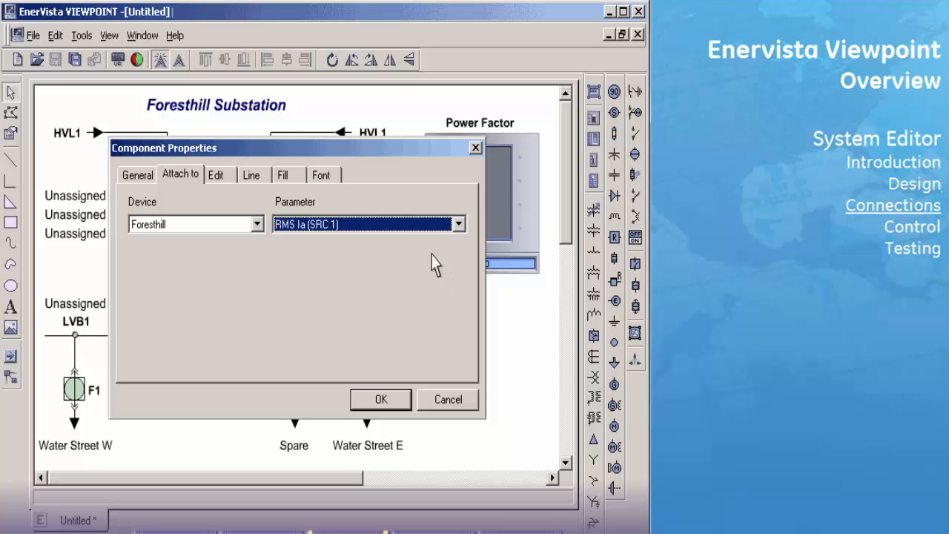
- Change the text color of the LVB2 parameter display to dark red and apply its properties
left_click(333, 178)
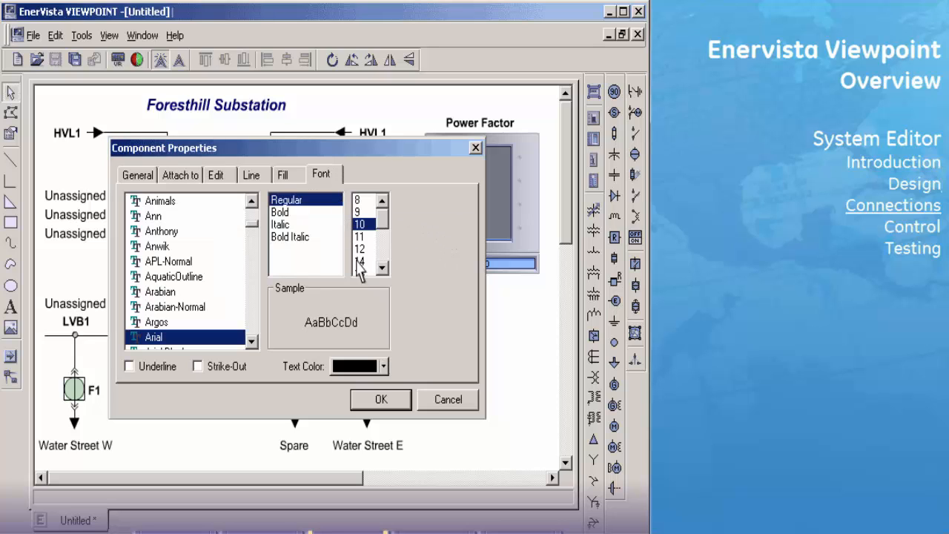
left_click(384, 366)
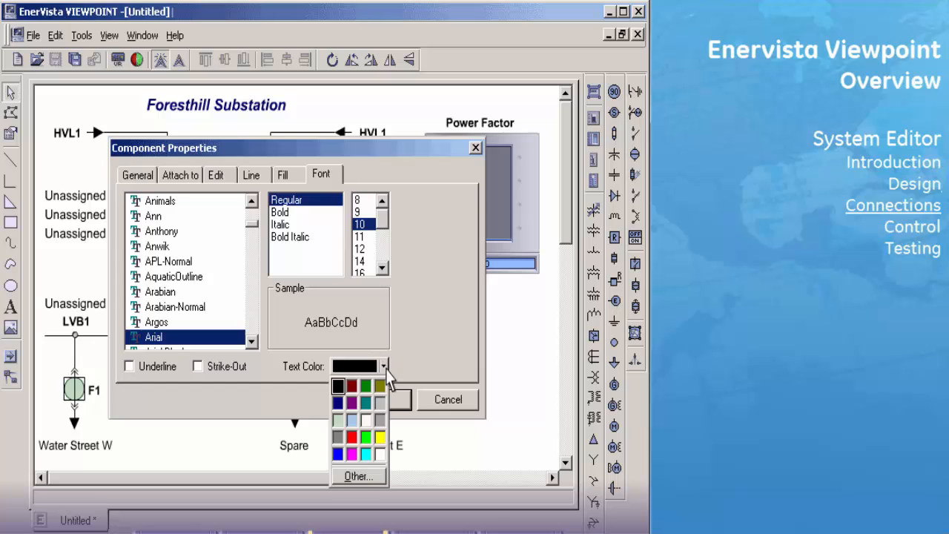
left_click(352, 386)
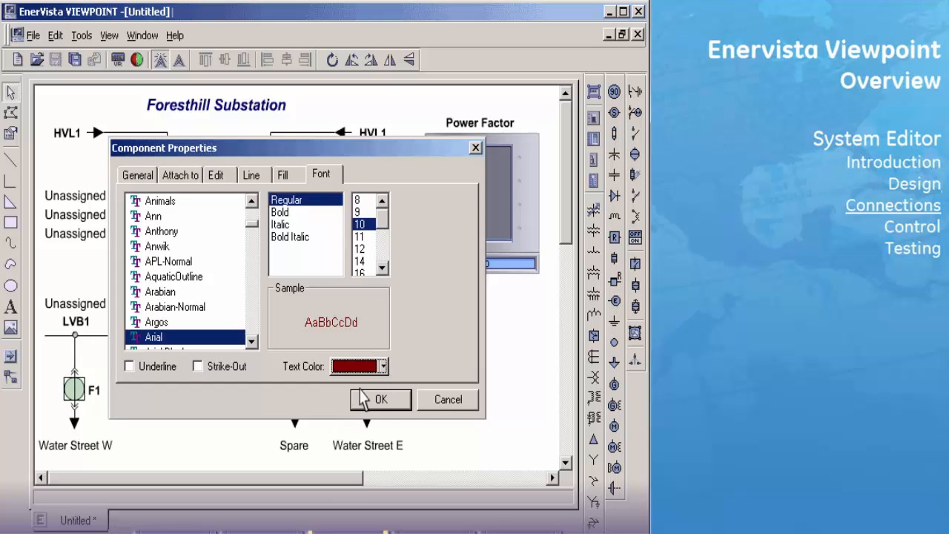
left_click(405, 408)
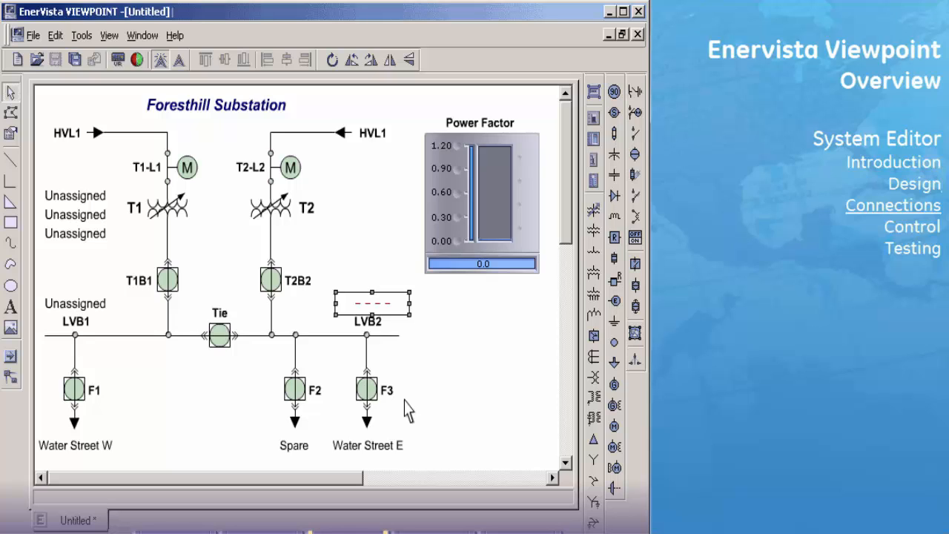
left_click(406, 410)
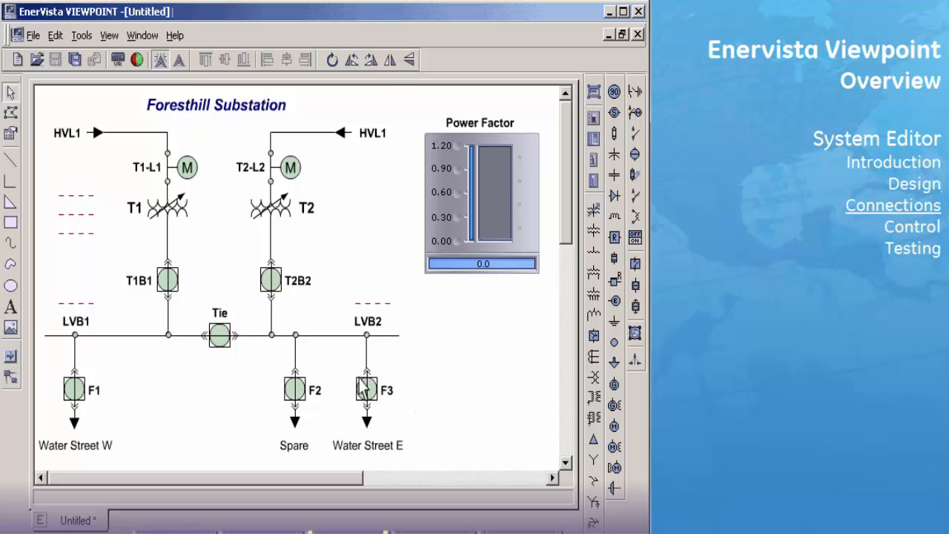
- Set the T1B1 breaker's indication to Automatic from the Foresthill device's Virtual Outputs, using Virt Op 1 (VO 1), and apply its properties
right_click(172, 292)
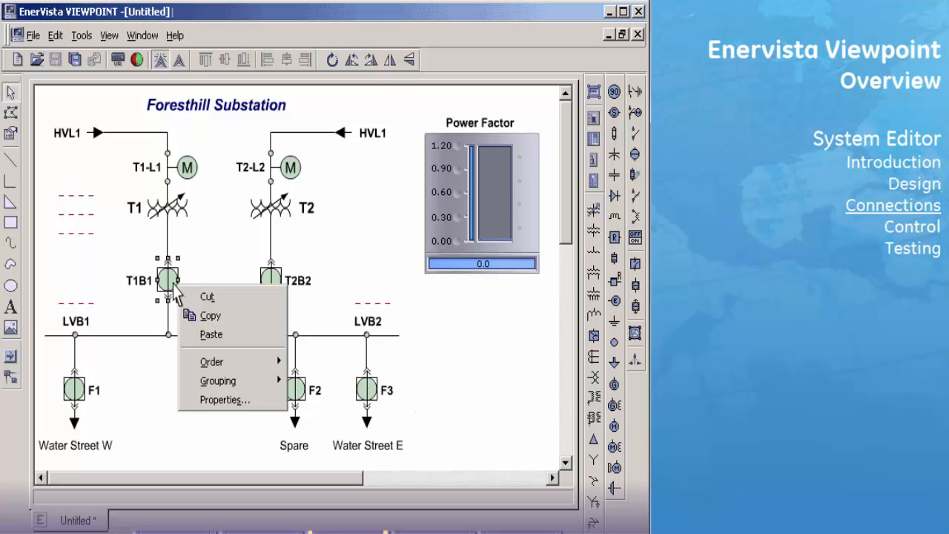
left_click(192, 400)
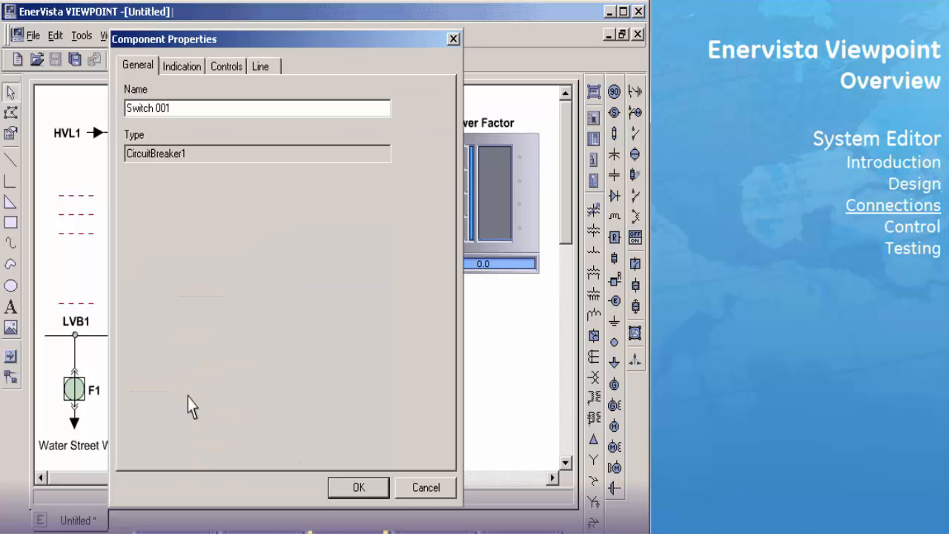
left_click(200, 66)
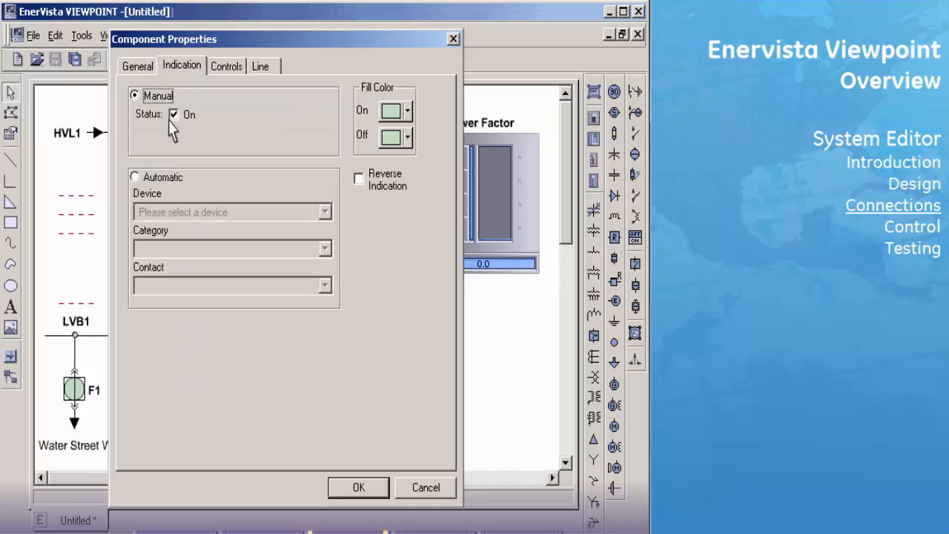
left_click(135, 177)
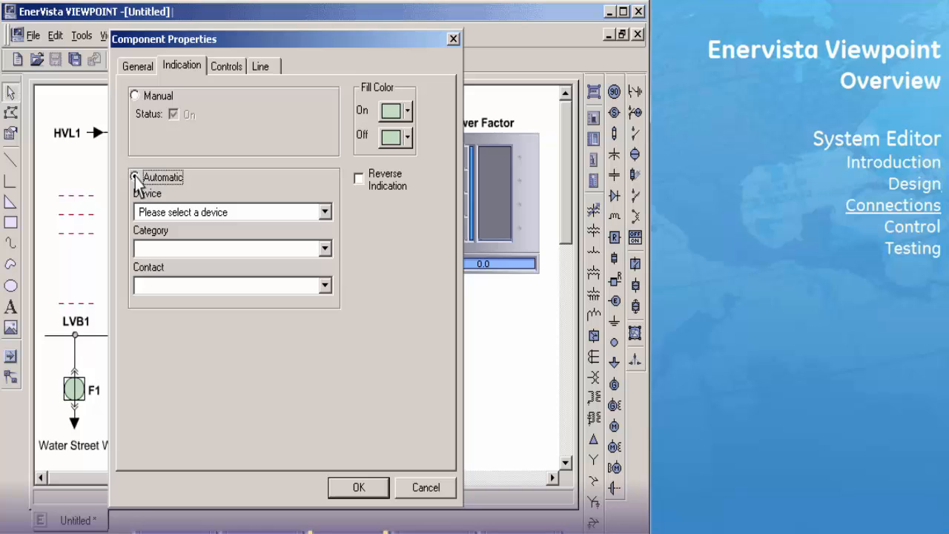
left_click(324, 213)
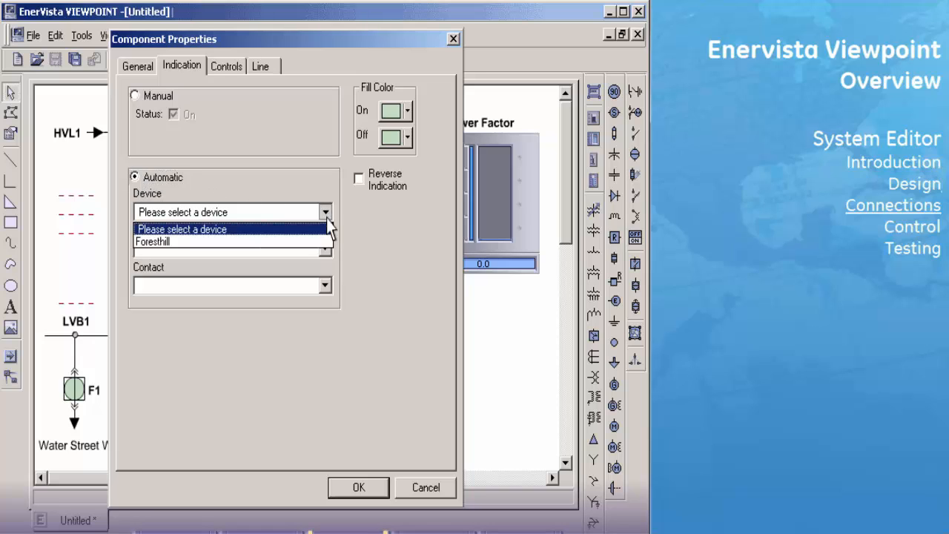
left_click(328, 242)
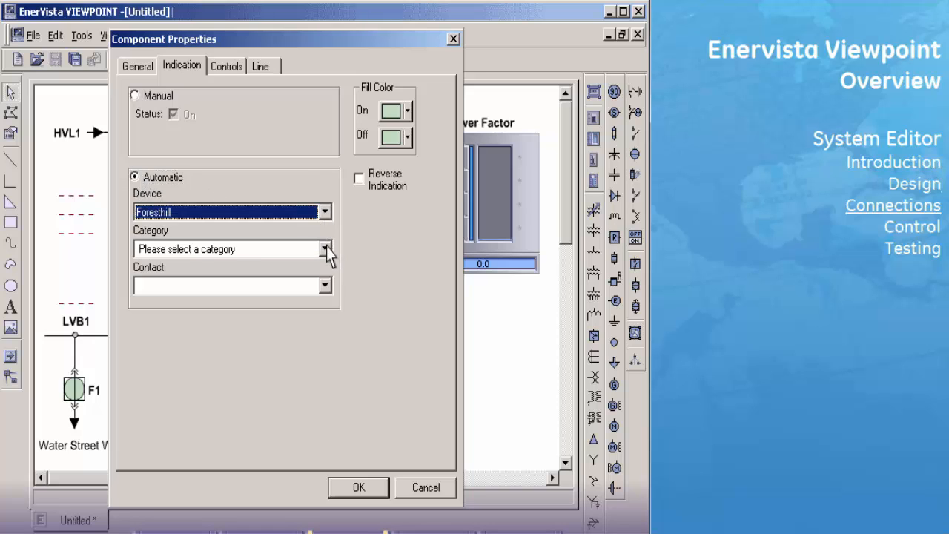
left_click(325, 249)
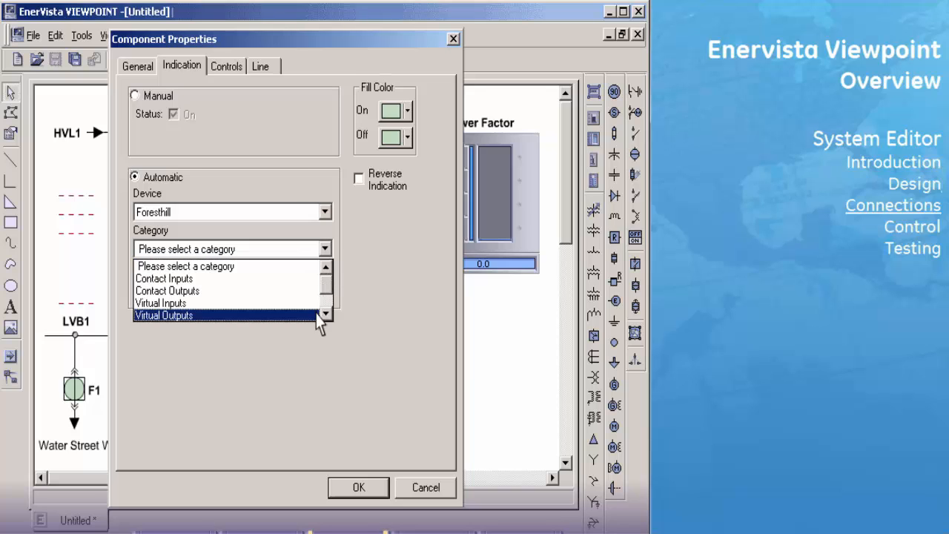
left_click(319, 316)
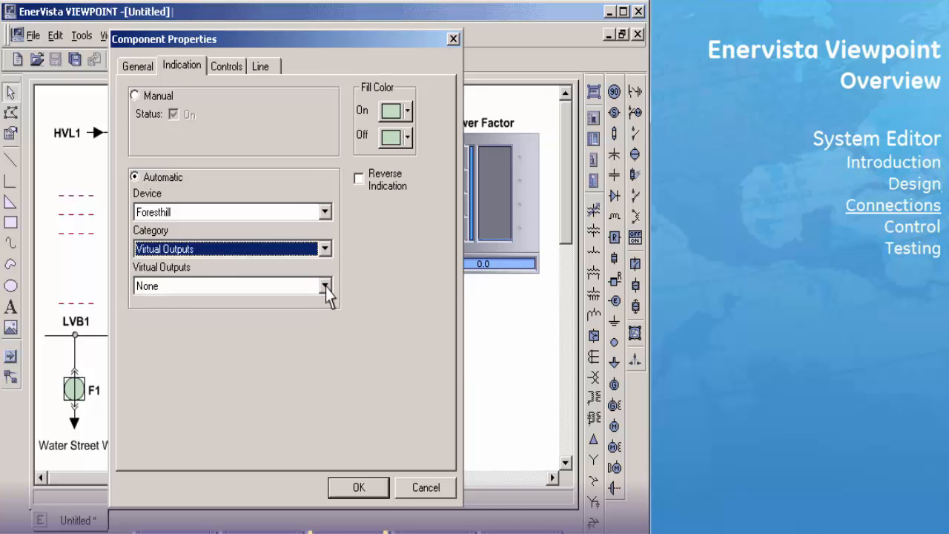
left_click(325, 286)
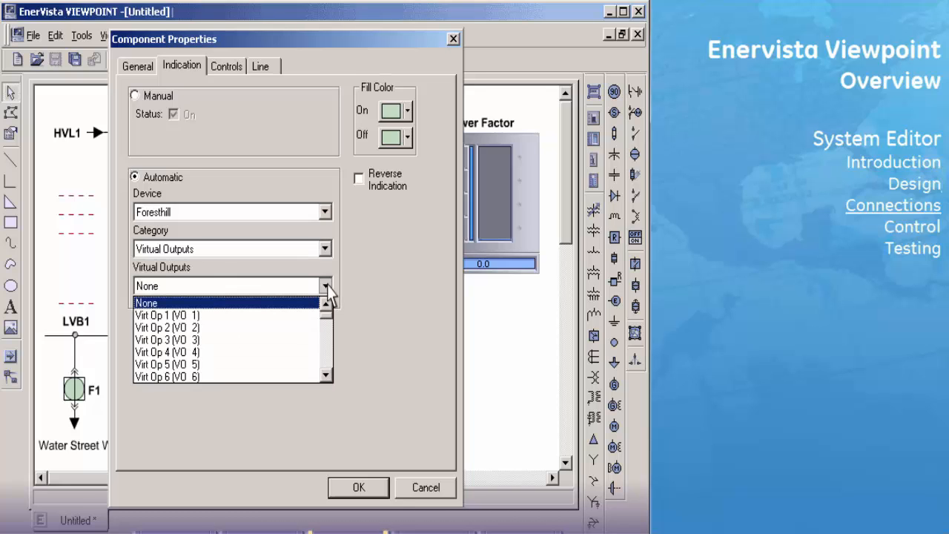
left_click(295, 317)
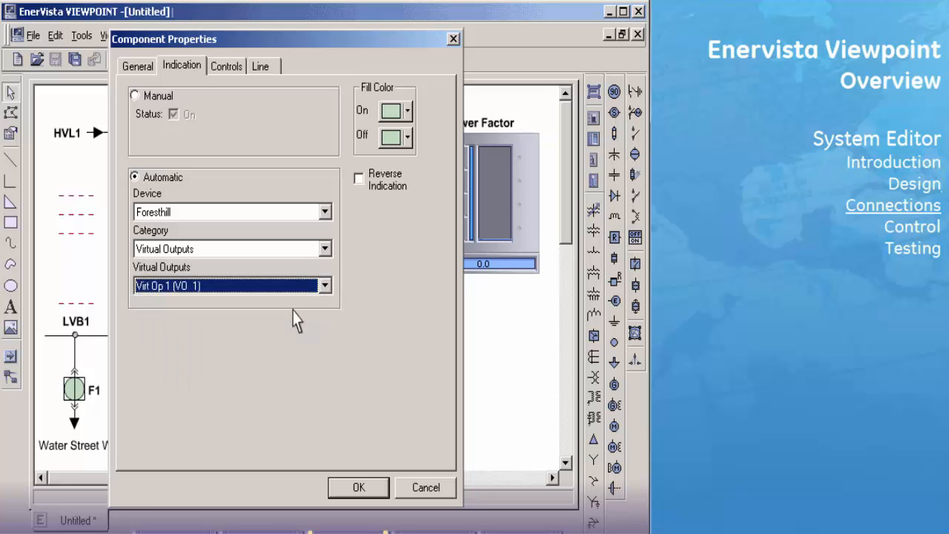
left_click(377, 487)
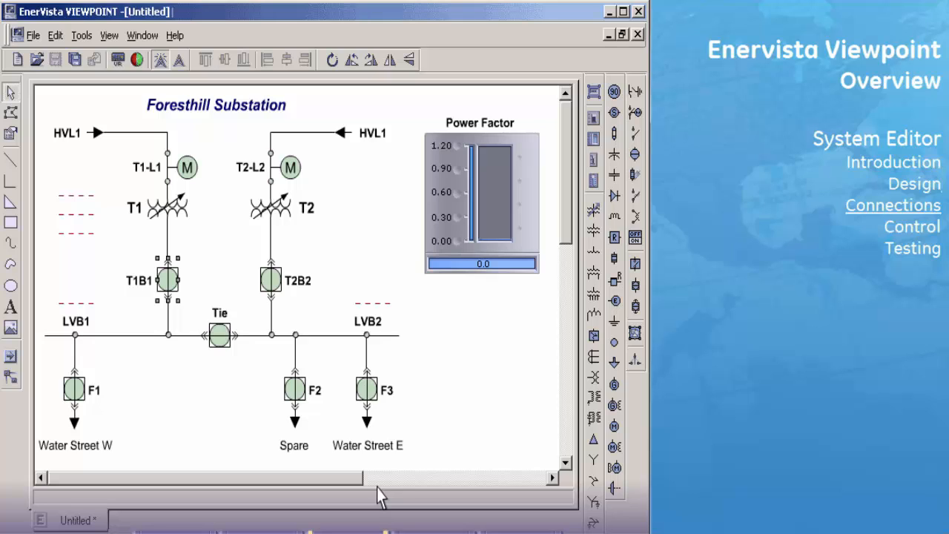
- Set the T2B2 breaker's fill colors to green for On and red for Off, and switch its manual status off
right_click(277, 287)
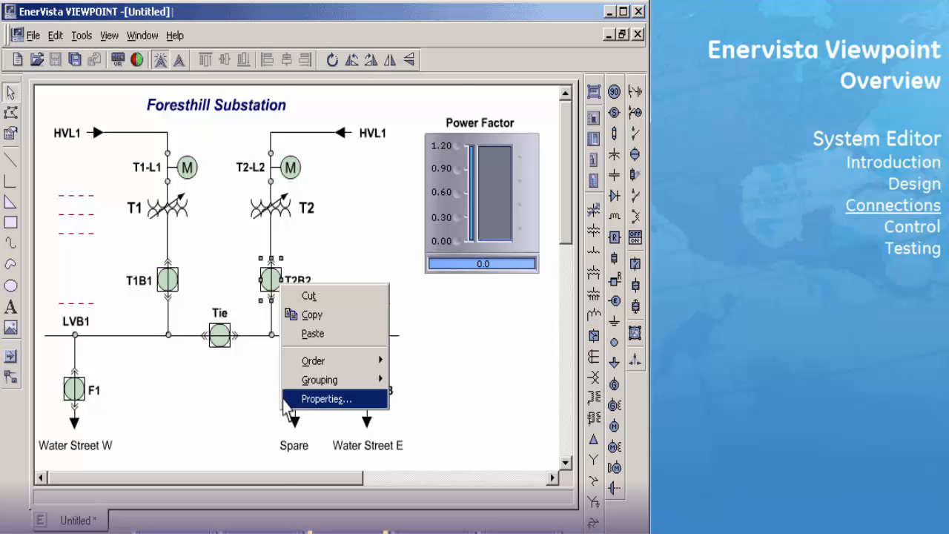
left_click(296, 399)
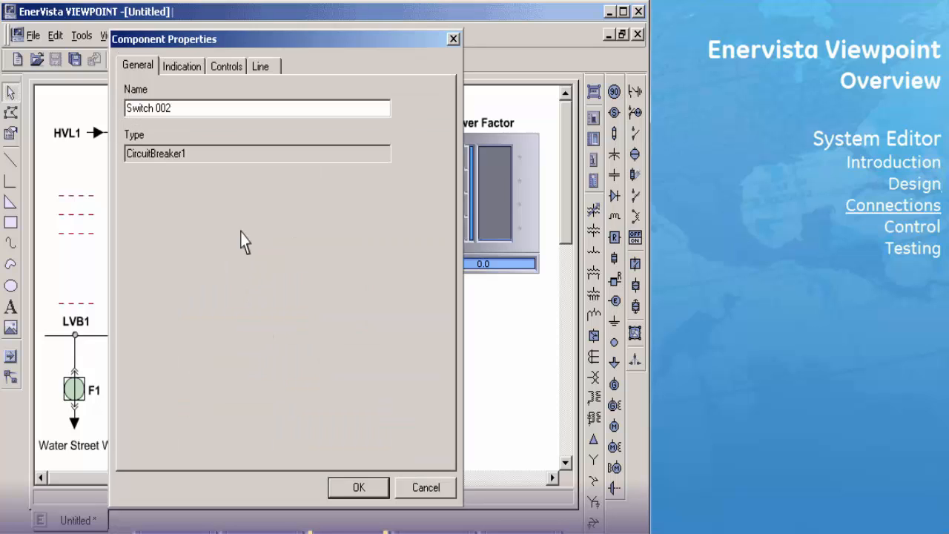
left_click(201, 71)
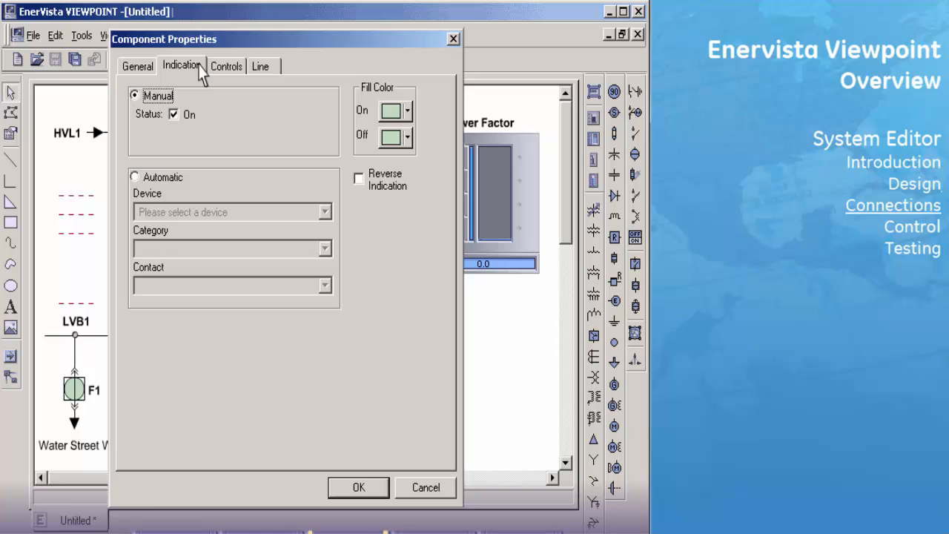
left_click(407, 111)
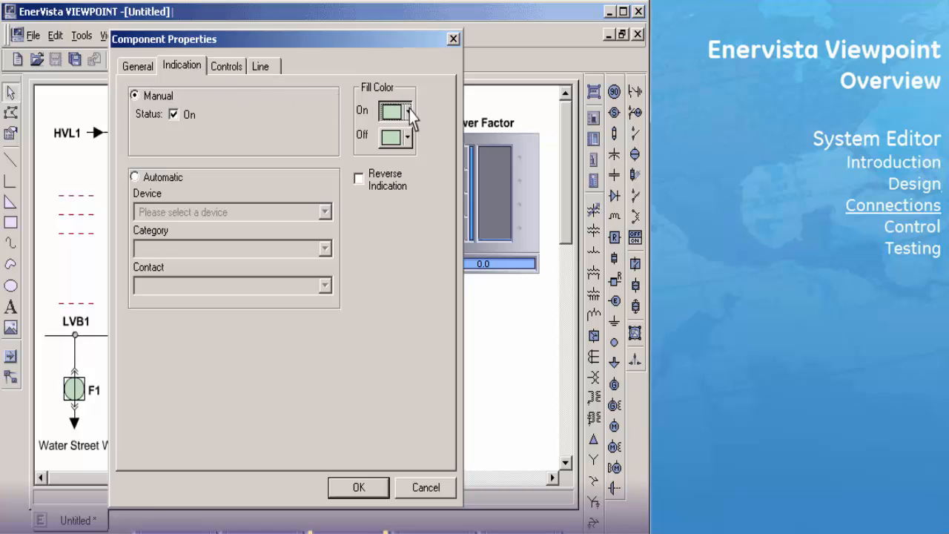
left_click(414, 183)
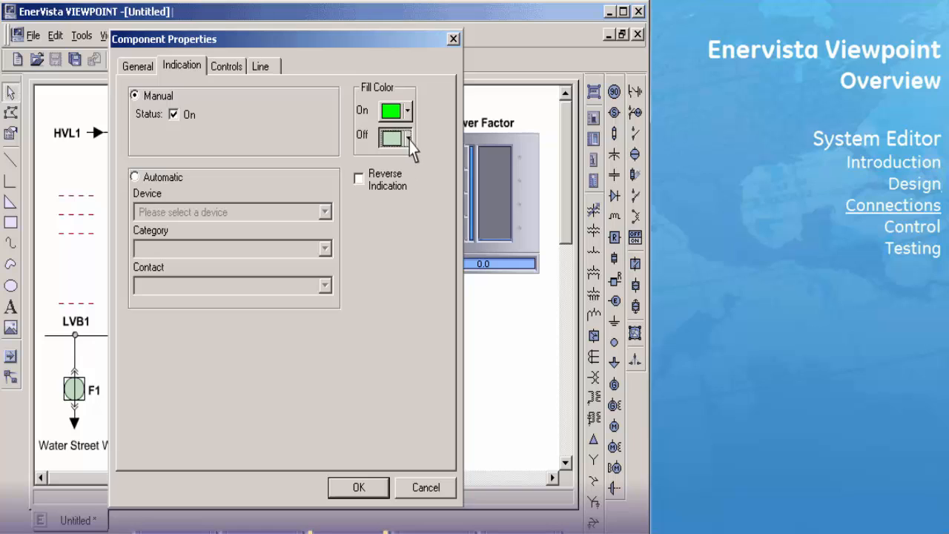
left_click(408, 134)
left_click(400, 183)
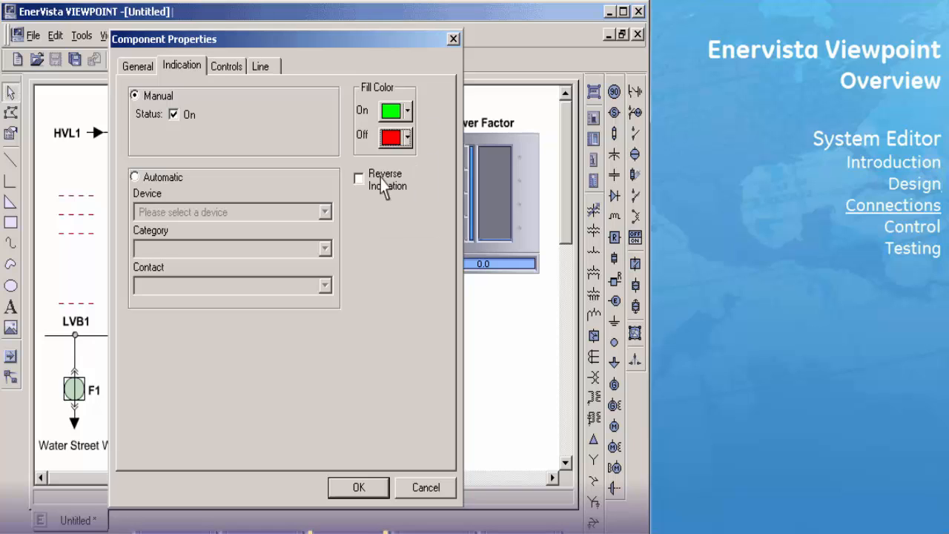
left_click(174, 115)
left_click(376, 492)
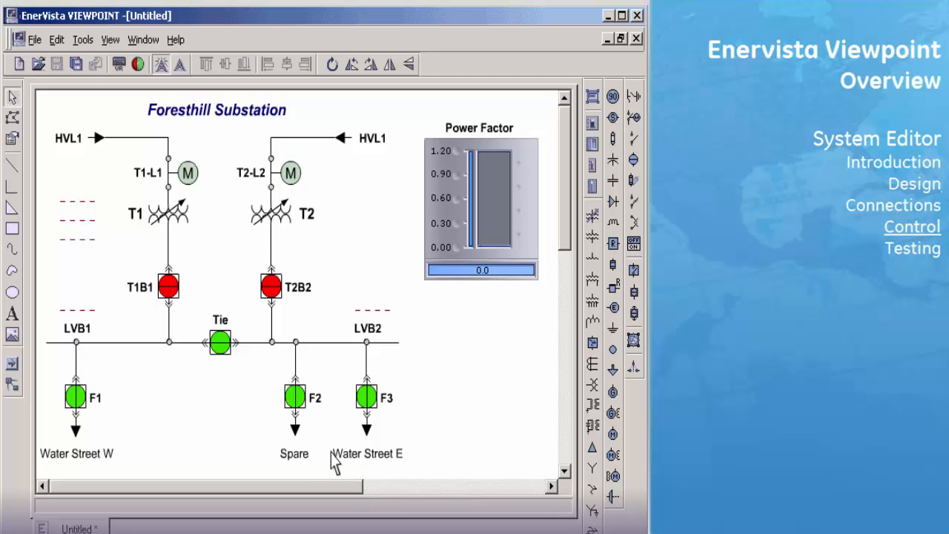
- Enable Control 1 on the Tie breaker, sending its value to the Foresthill device's Virtual Inputs, Virt Ip 2 (VI 2)
right_click(225, 348)
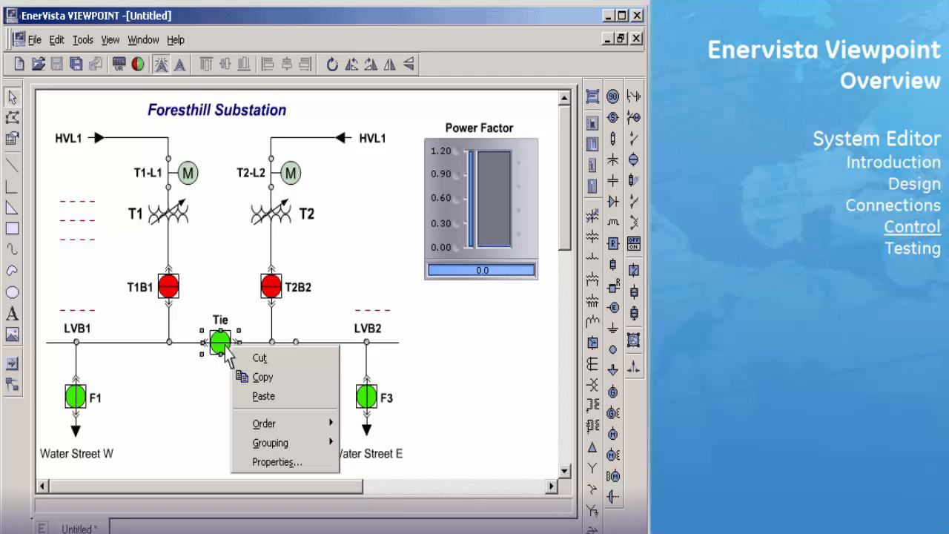
left_click(245, 462)
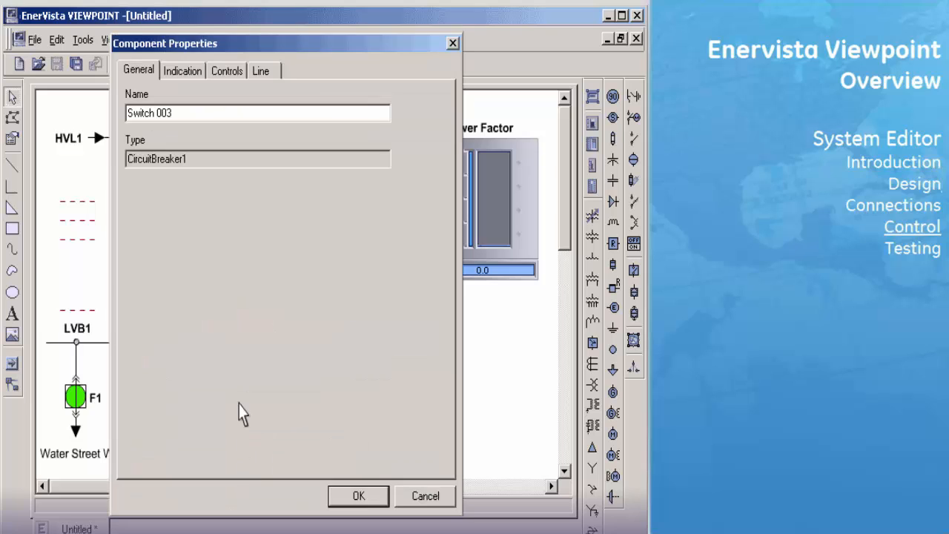
left_click(227, 72)
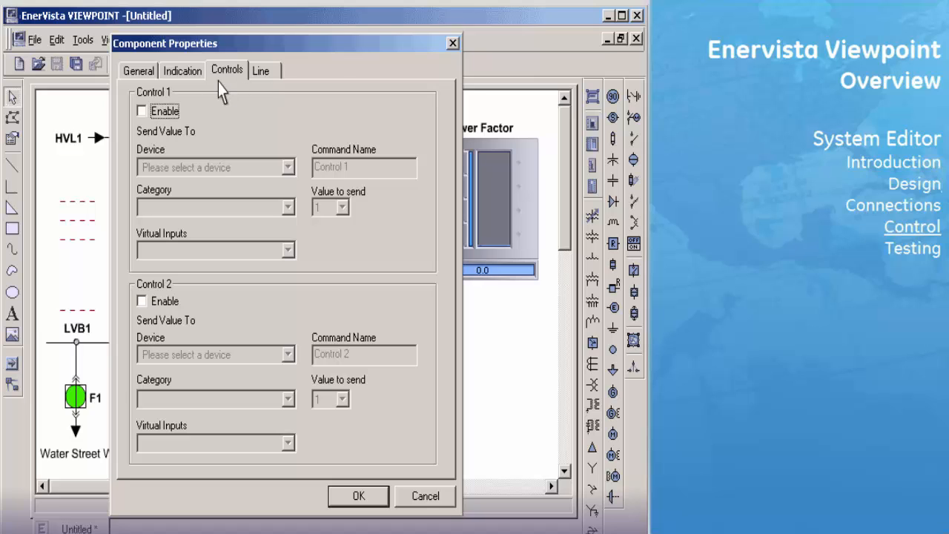
left_click(142, 111)
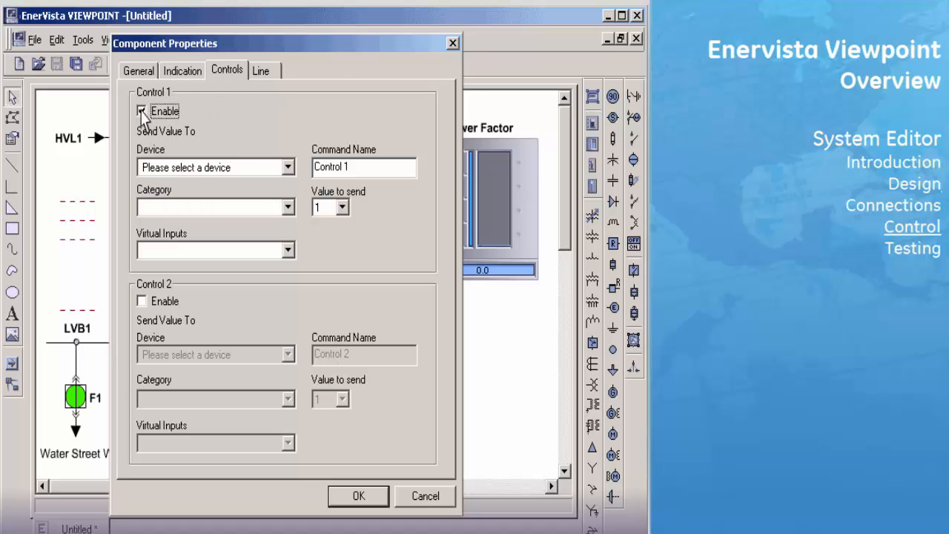
left_click(288, 167)
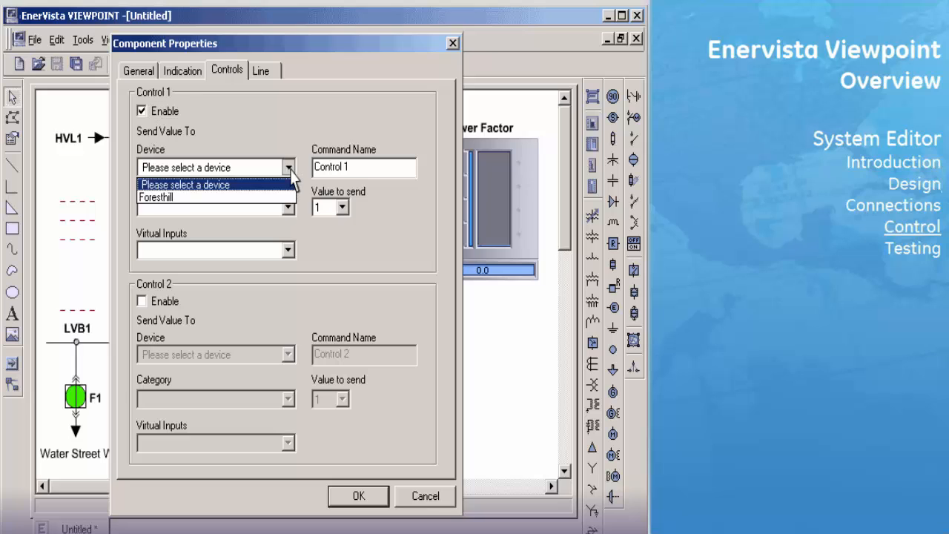
left_click(295, 198)
left_click(287, 208)
left_click(289, 233)
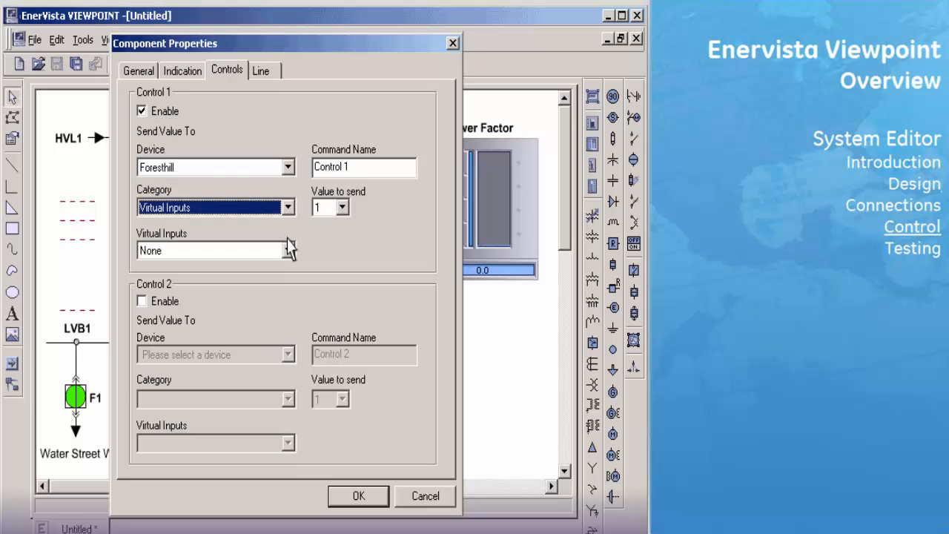
left_click(288, 250)
left_click(284, 294)
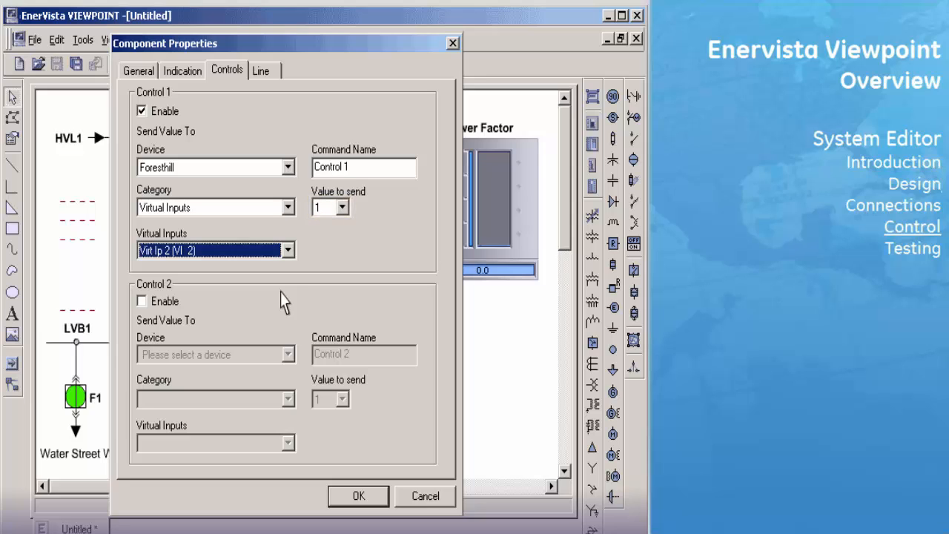
- Enable Control 2 on the Tie breaker to send value 0 to the Foresthill device's Virt Ip 2 (VI 2) virtual input
left_click(142, 301)
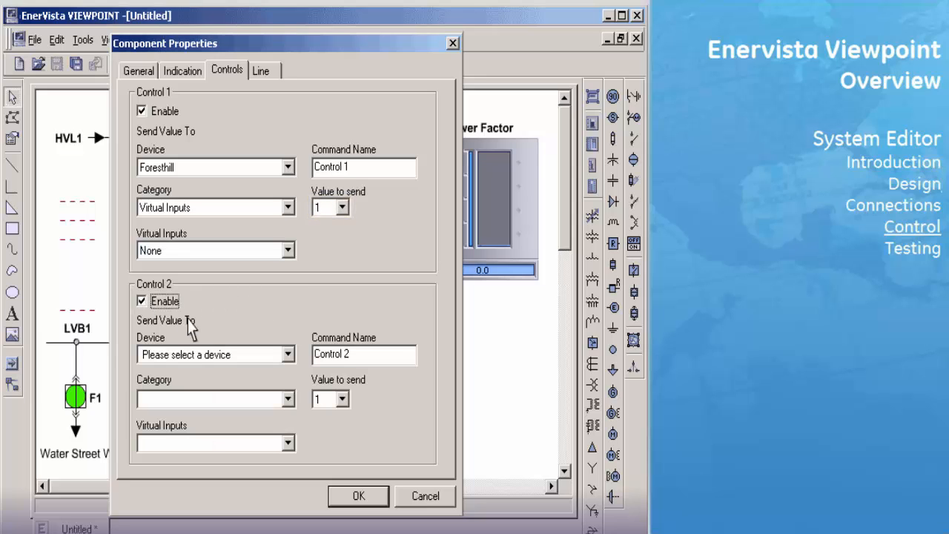
left_click(288, 355)
left_click(287, 399)
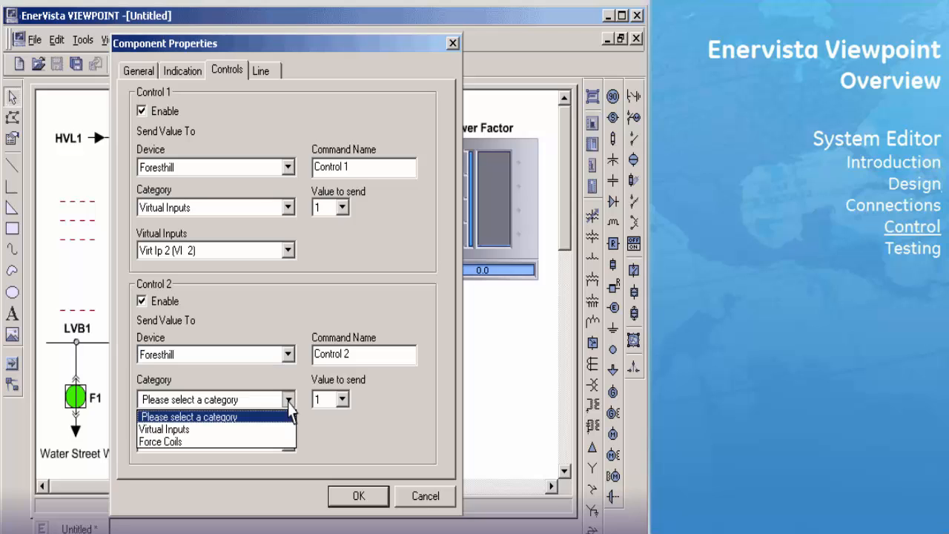
left_click(289, 430)
left_click(288, 444)
left_click(282, 485)
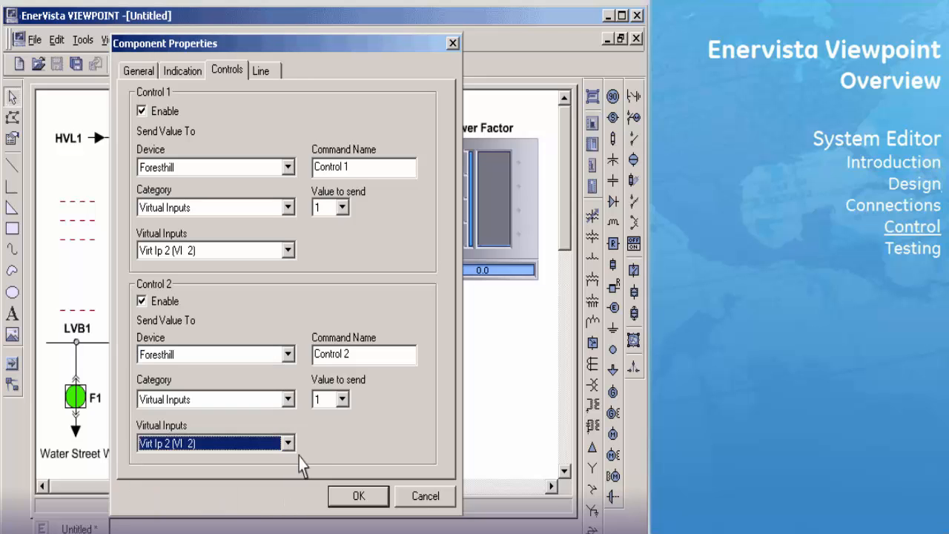
left_click(342, 399)
left_click(340, 418)
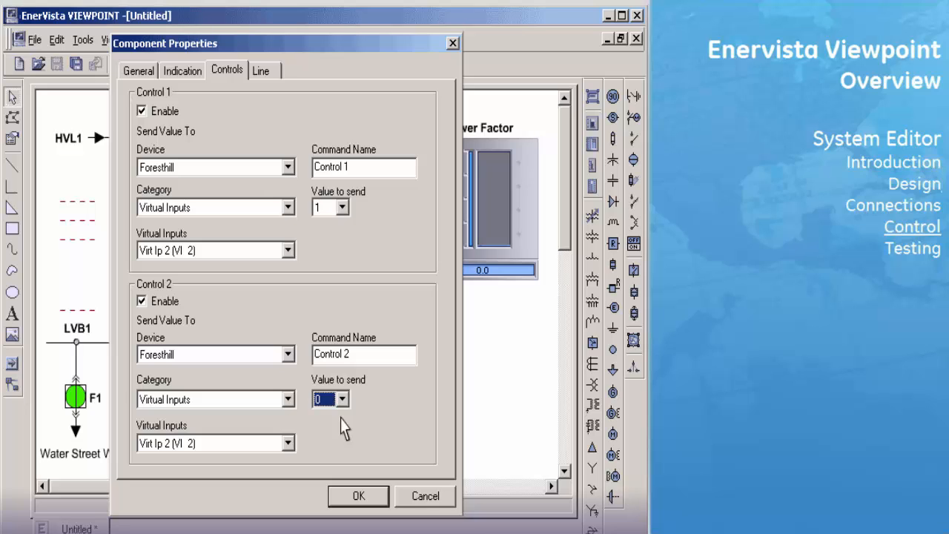
- Set the Tie breaker's indication to Automatic from the Foresthill device's Virt Ip 2 (VI 2) virtual input and apply its properties
left_click(183, 72)
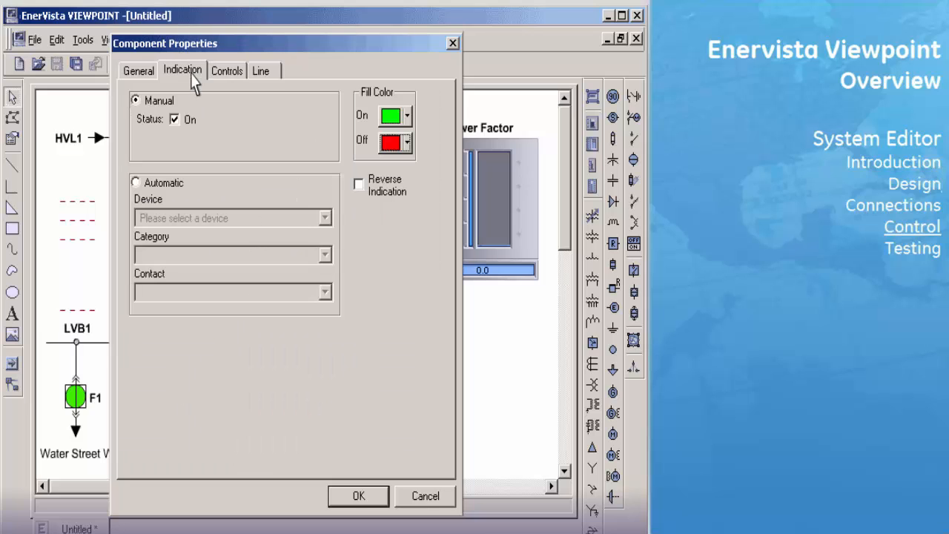
left_click(135, 183)
left_click(324, 217)
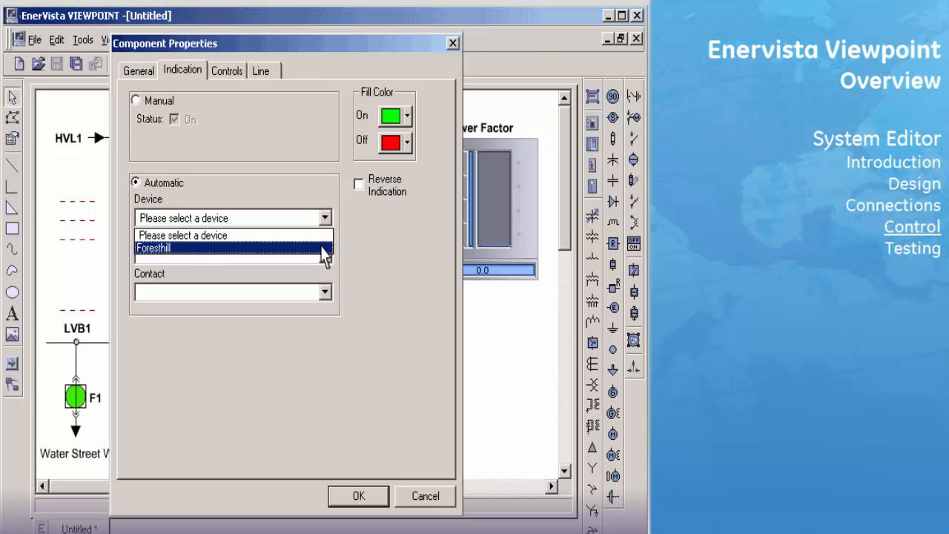
left_click(321, 248)
left_click(325, 255)
left_click(320, 309)
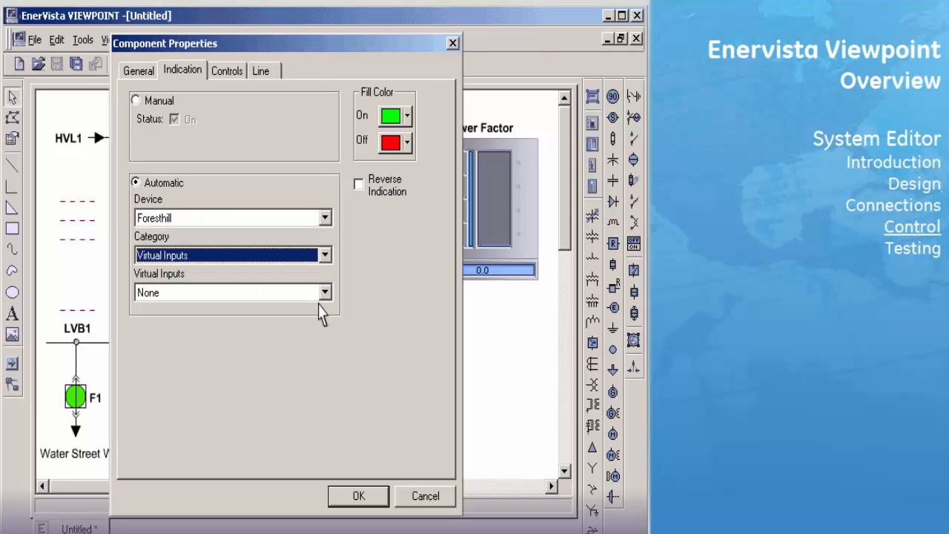
left_click(325, 293)
left_click(321, 335)
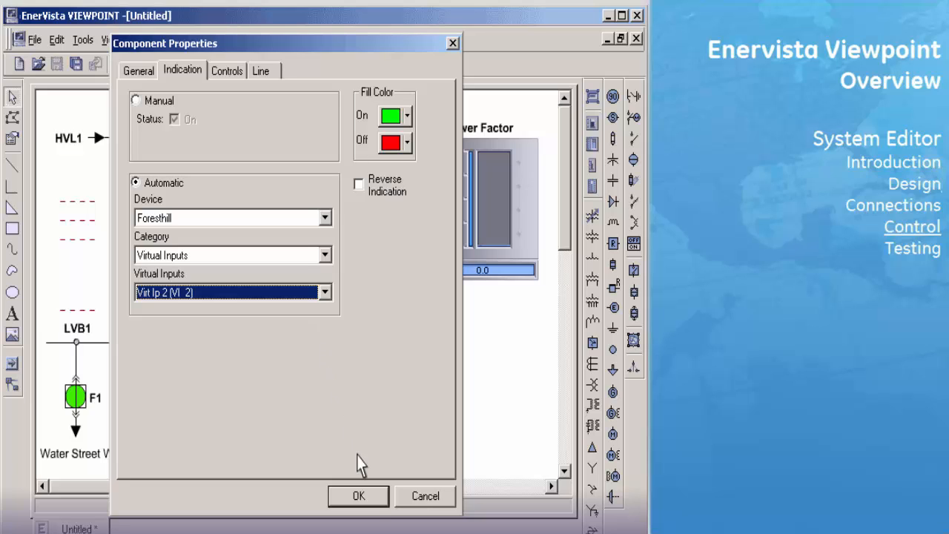
left_click(373, 497)
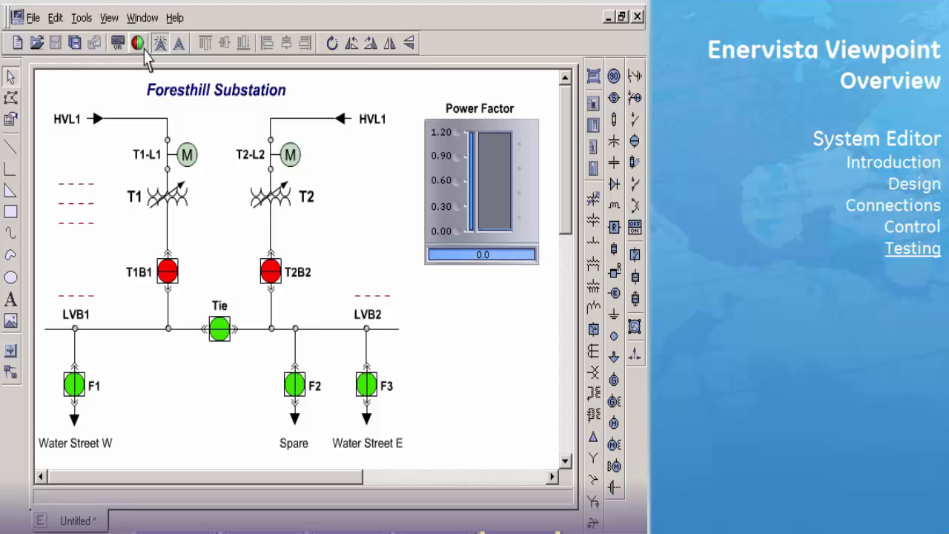
- Start test mode for the Foresthill Substation one-line diagram
left_click(144, 52)
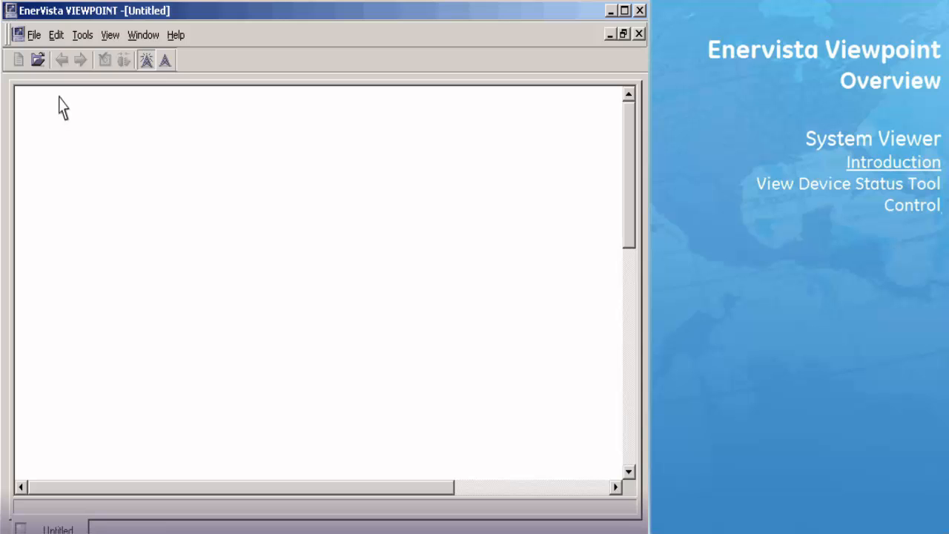
- Open the Foresthill.sf one-line diagram from the Data folder for viewing
left_click(39, 60)
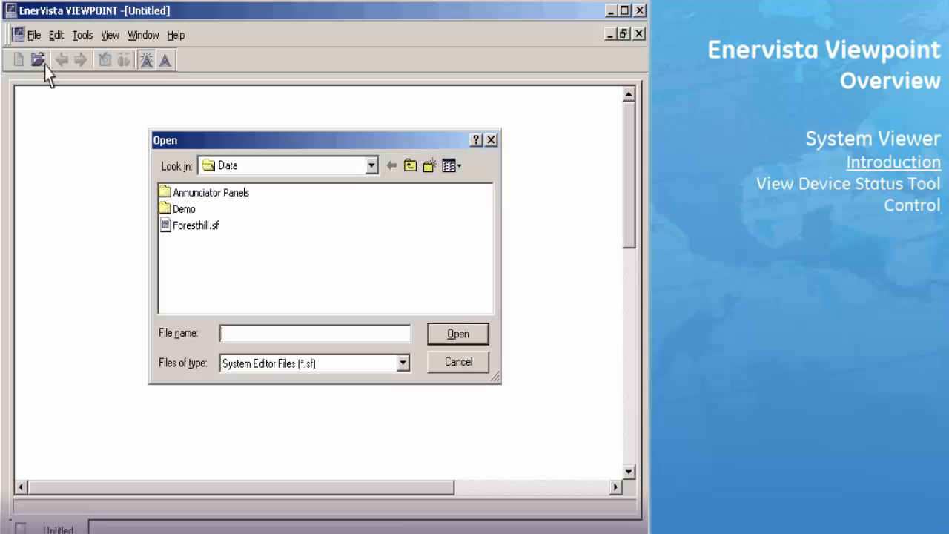
left_click(206, 229)
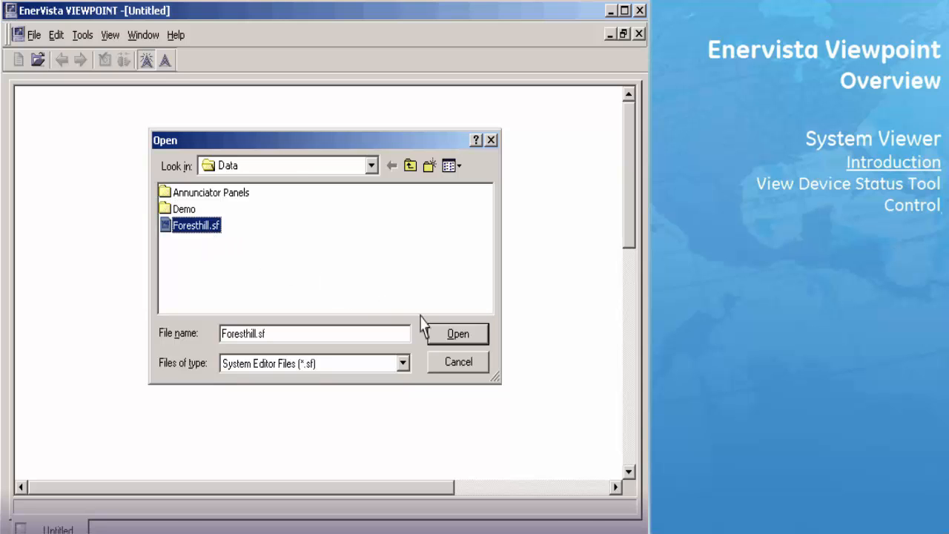
left_click(481, 339)
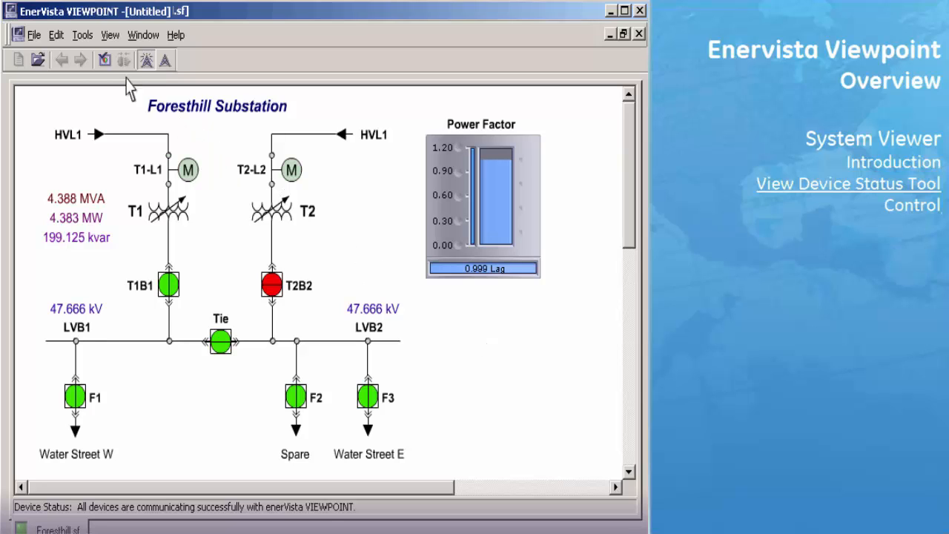
- Examine the communication status and actual parameter values of the Foresthill device, and close the device status view
left_click(108, 66)
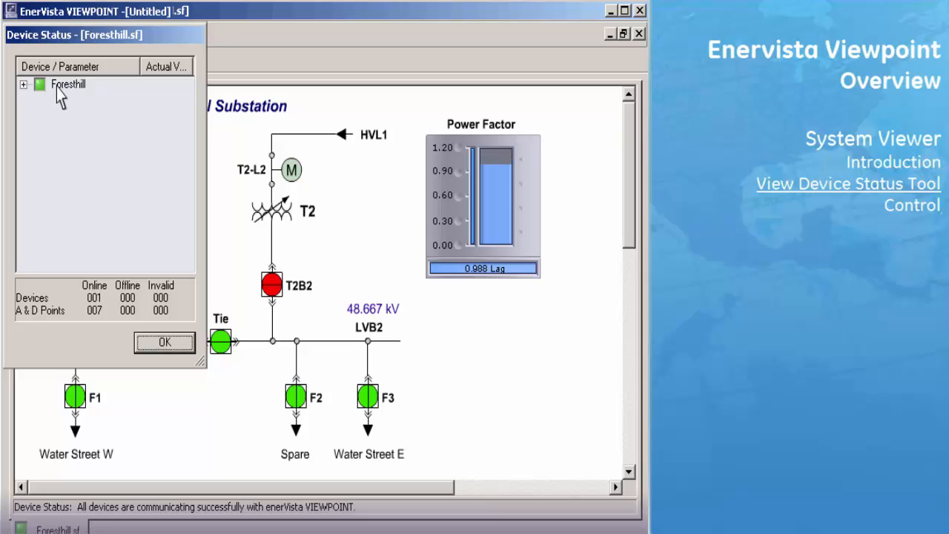
double_click(58, 86)
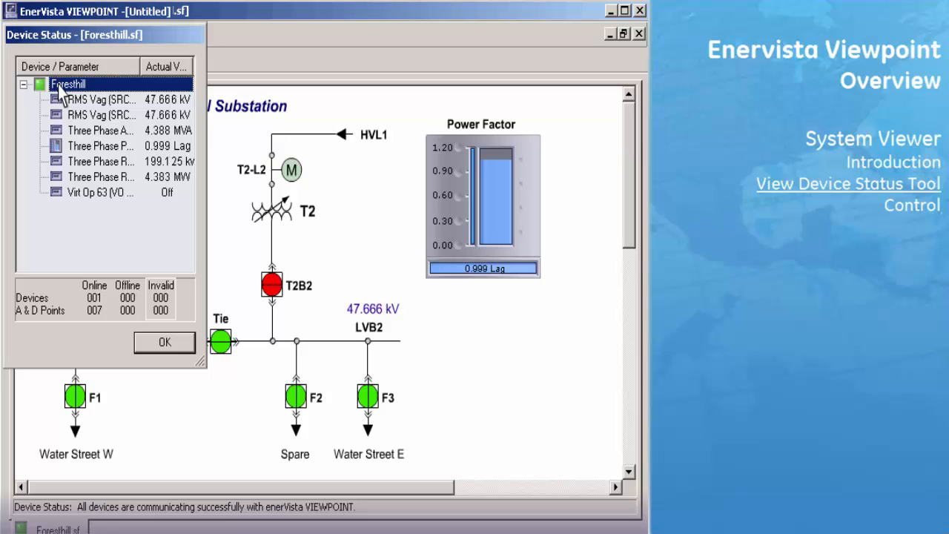
left_click(180, 343)
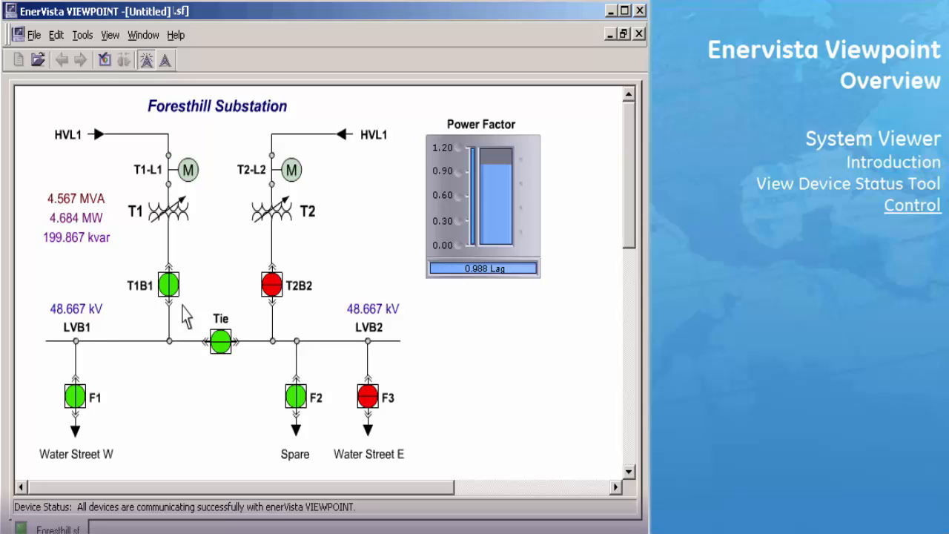
- Change the status of the manually operated F3 breaker, and execute the OPEN command on the Tie breaker
left_click(374, 394)
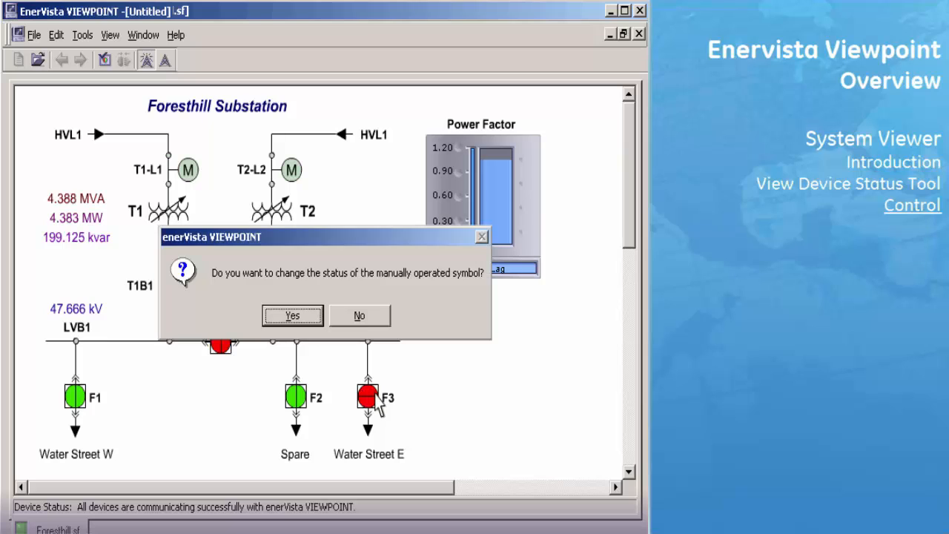
left_click(307, 317)
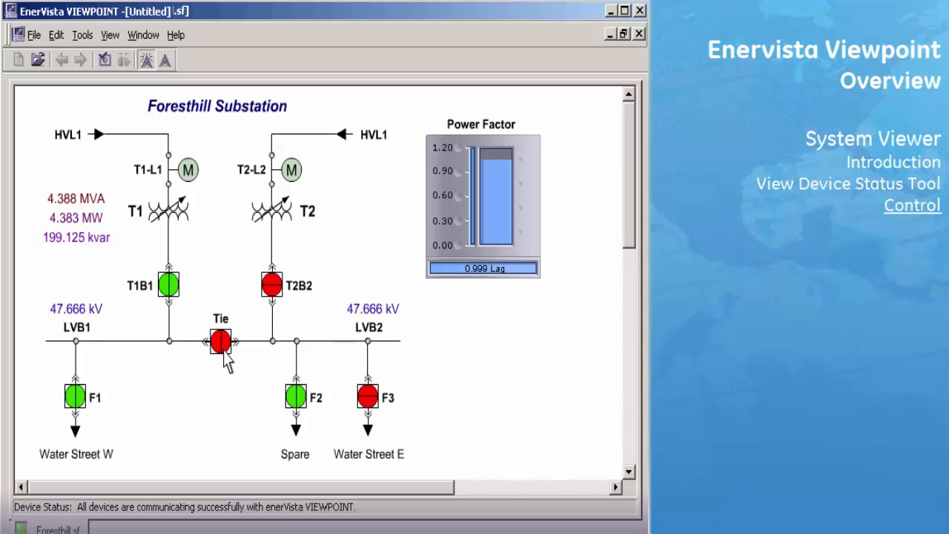
left_click(224, 351)
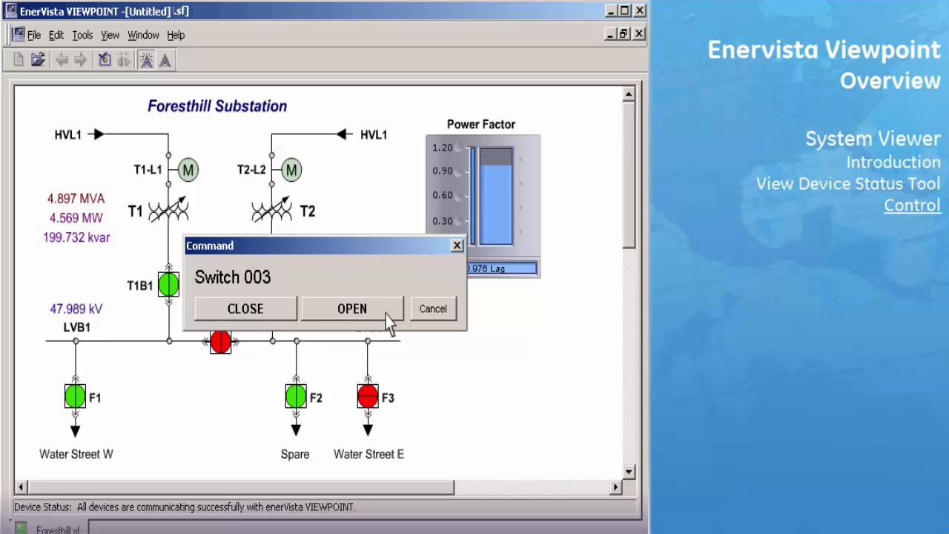
left_click(387, 318, "ctrl")
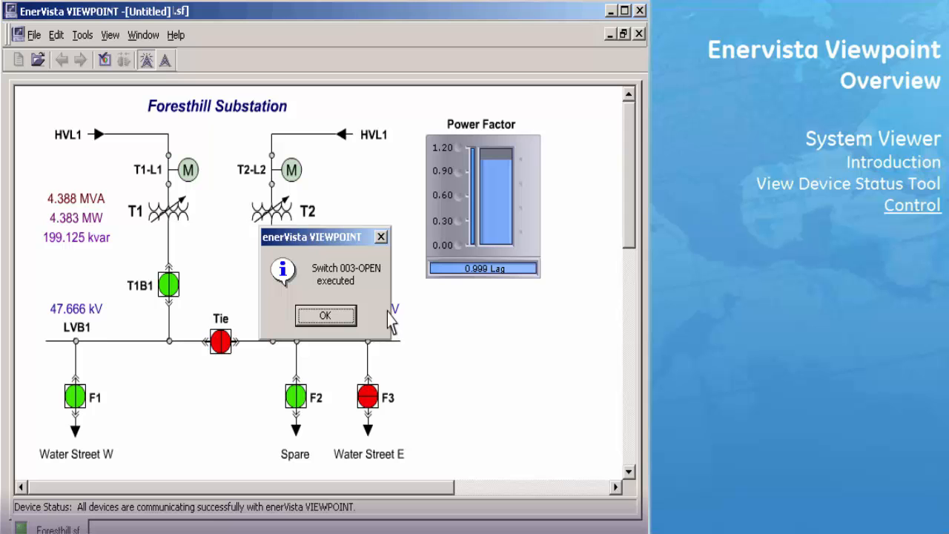
left_click(324, 316)
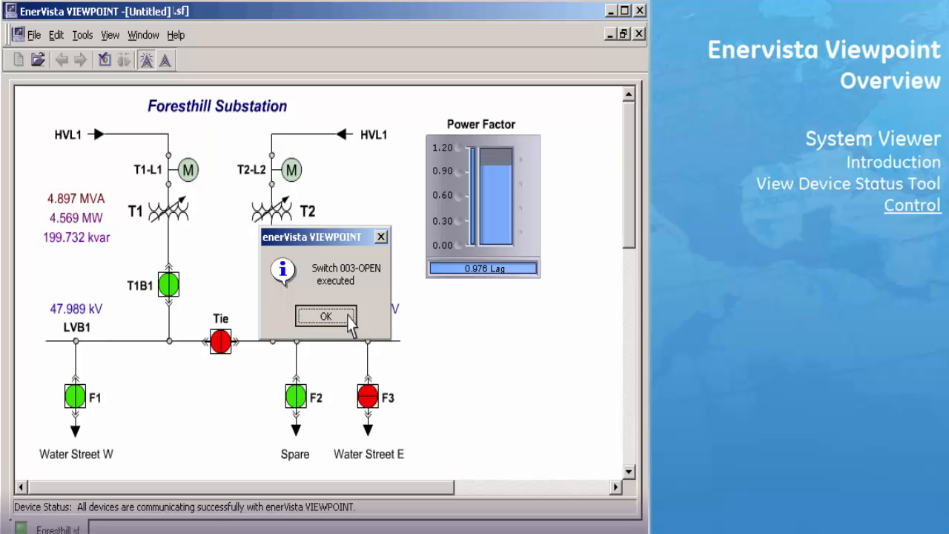
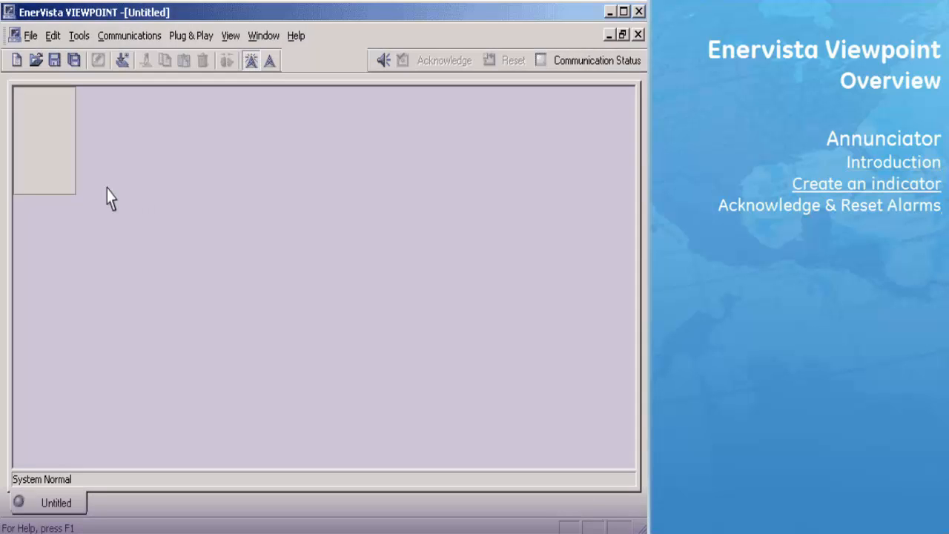
- Add an indicator to the annunciator panel, name it Indicator 1 and assign it to the Foresthill device
left_click(129, 68)
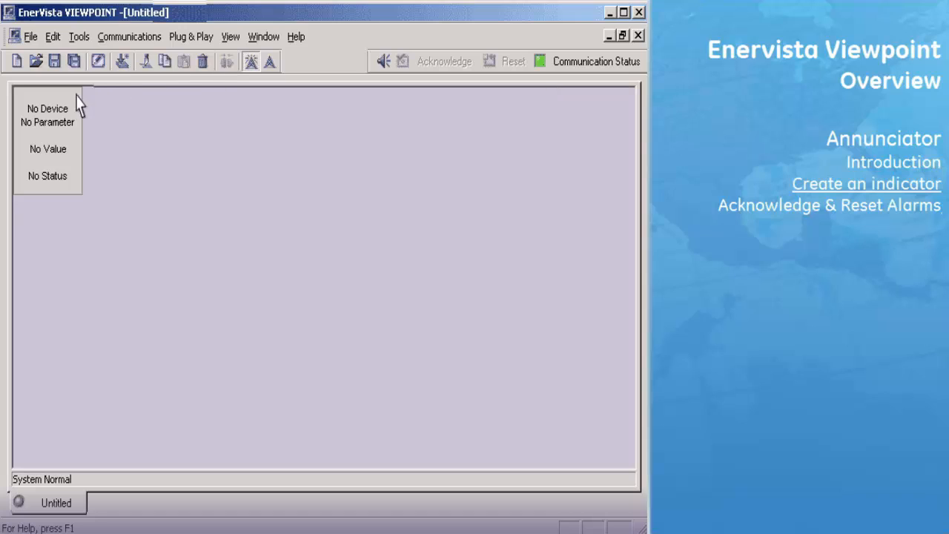
left_click(75, 164)
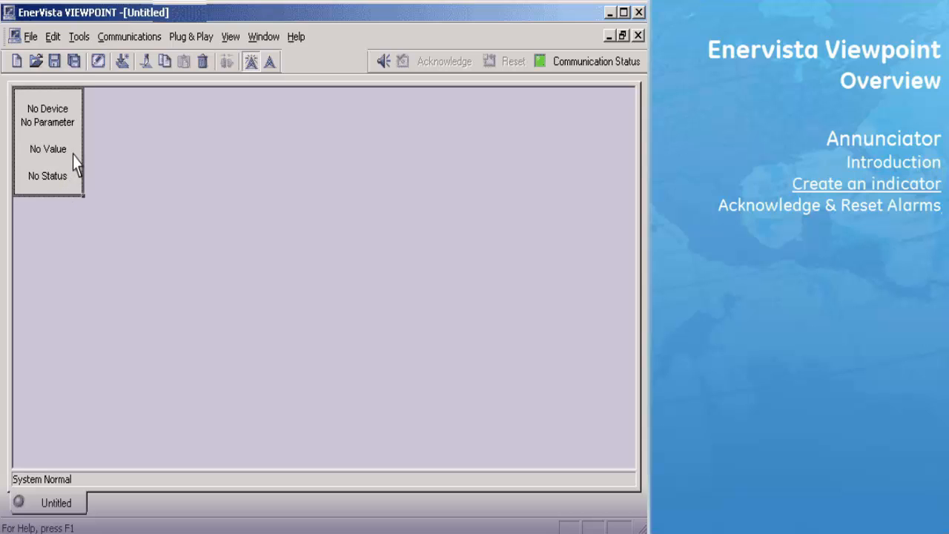
left_click(106, 66)
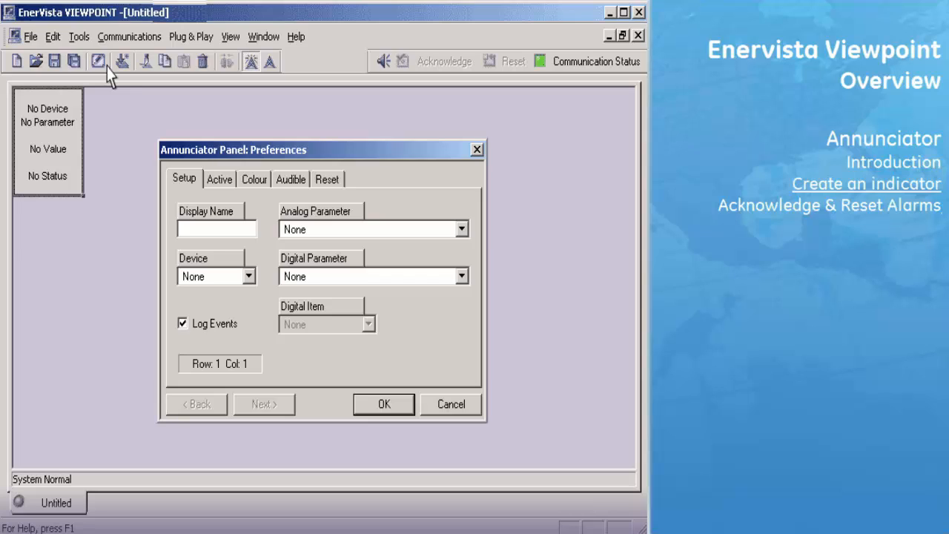
left_click(181, 231)
type("Indicator 1")
left_click(248, 276)
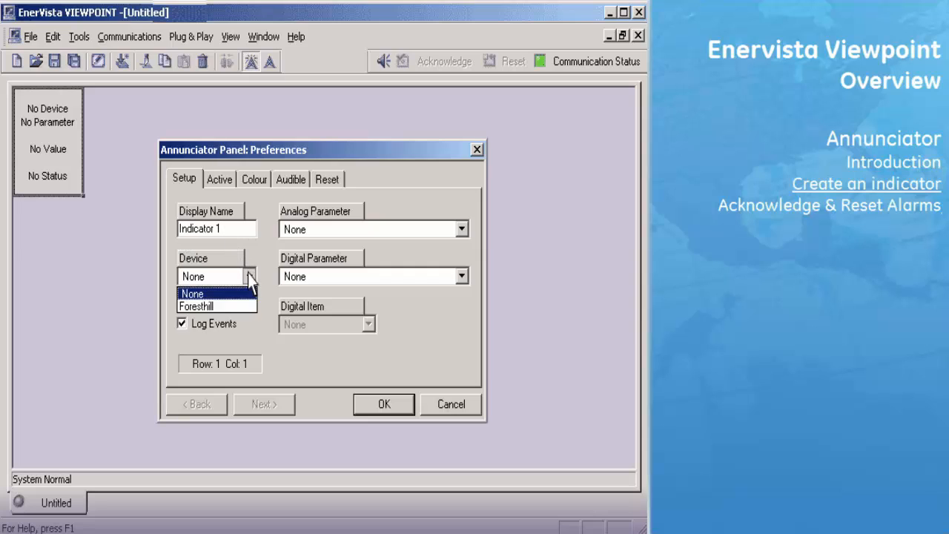
left_click(216, 306)
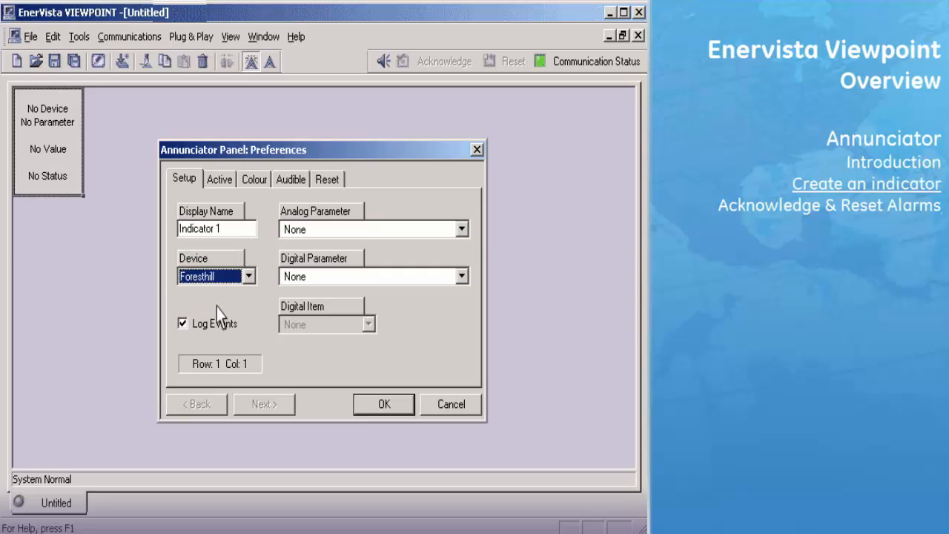
- Set Indicator 1's analog parameter to RMS Ia (SRC 1)
left_click(321, 238)
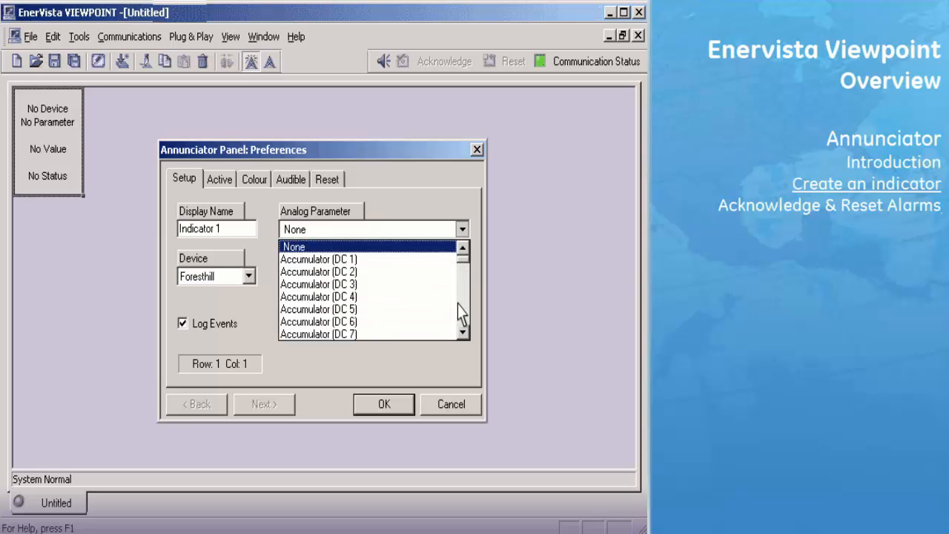
left_click(458, 304)
left_click(329, 324)
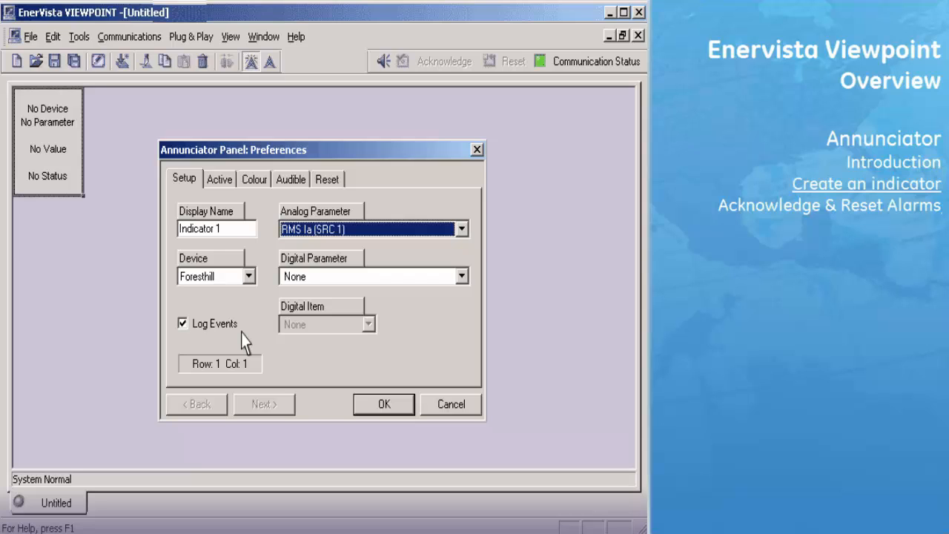
- Enable the High value limit for Indicator 1's active state and set it to 90
left_click(219, 181)
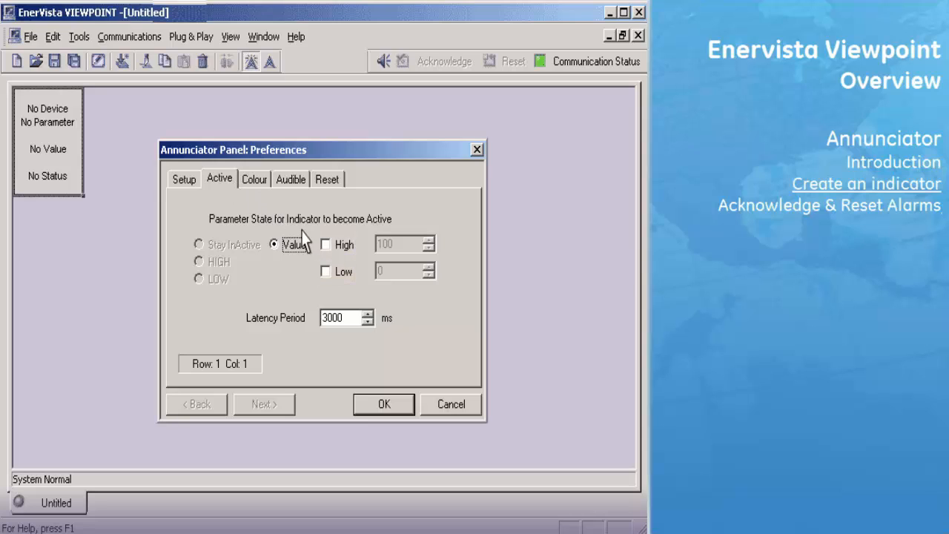
left_click(327, 246)
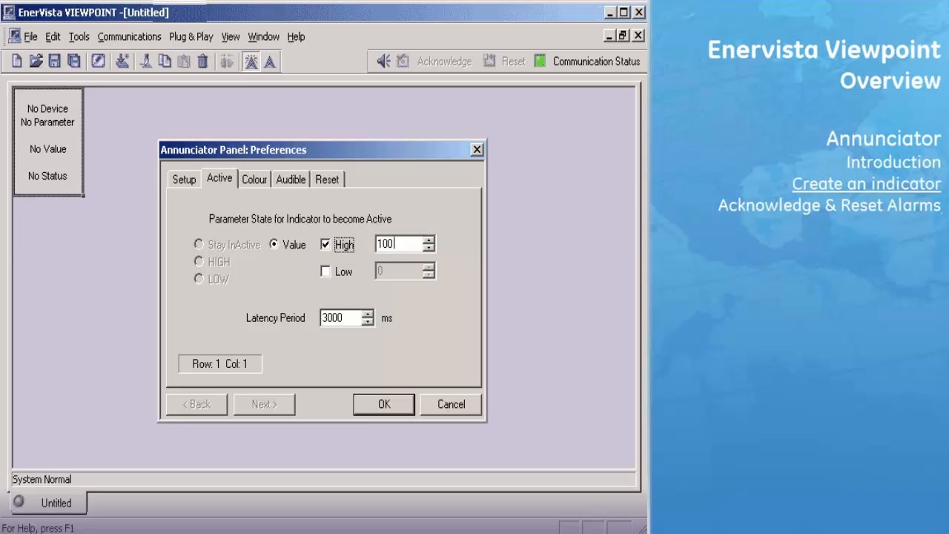
double_click(386, 244)
type("90")
- Review the available active-state colours for Indicator 1 and keep red
left_click(266, 187)
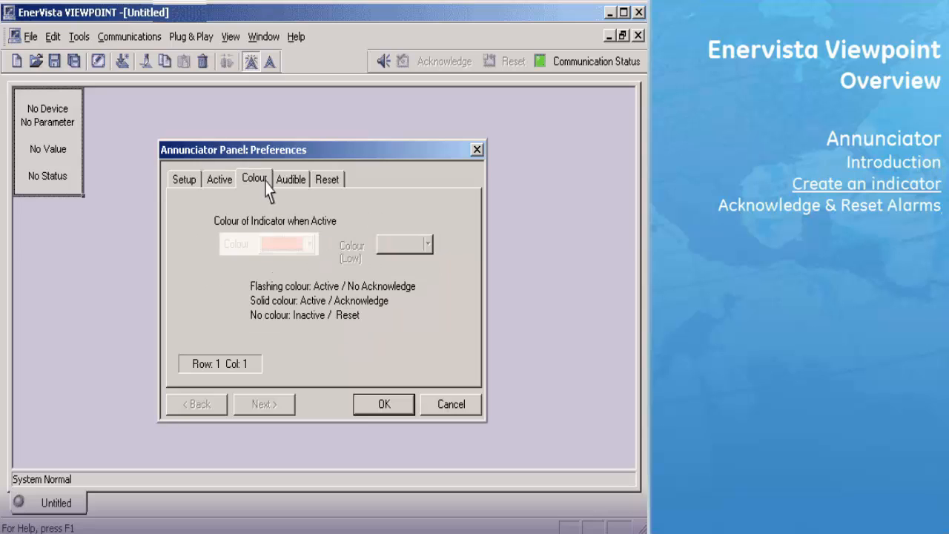
left_click(310, 245)
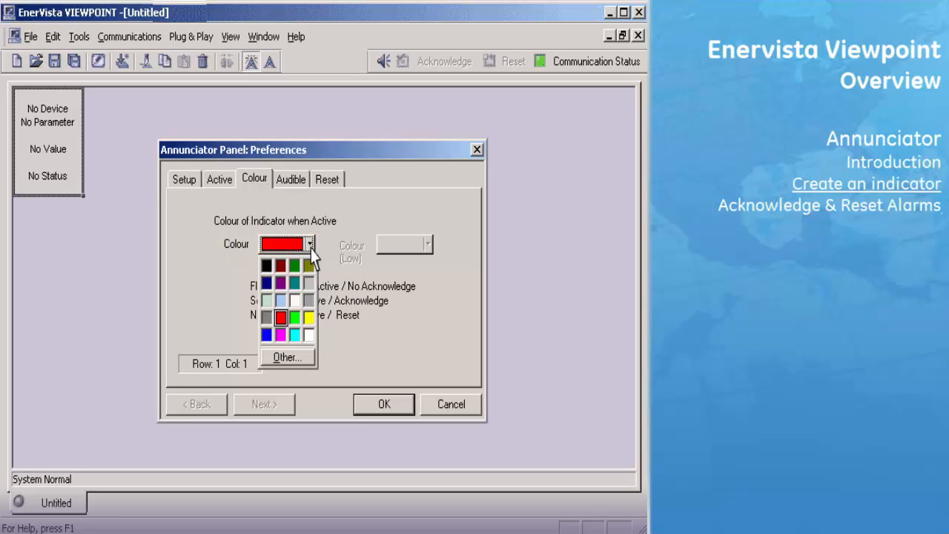
left_click(326, 273)
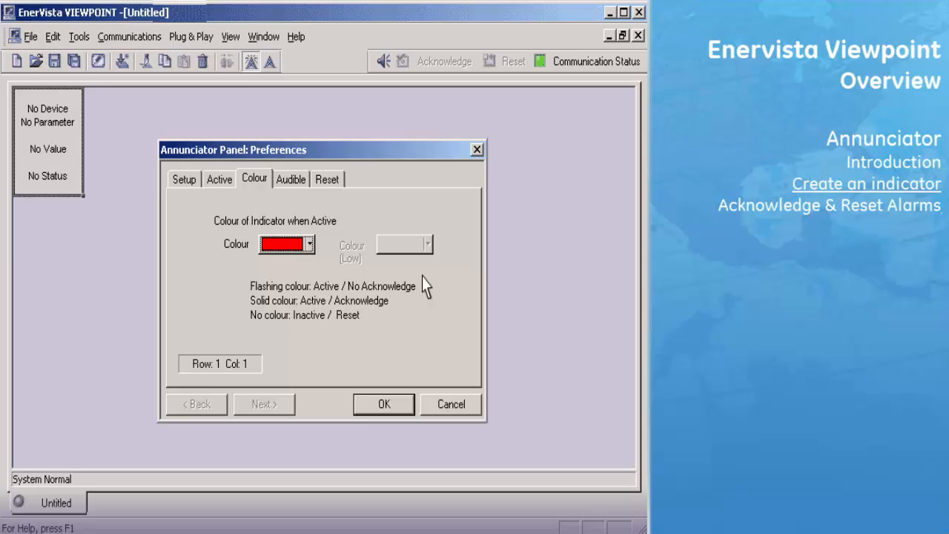
- Set Indicator 1 to play sound2.wav once when active, and apply its preferences with manual reset
left_click(301, 189)
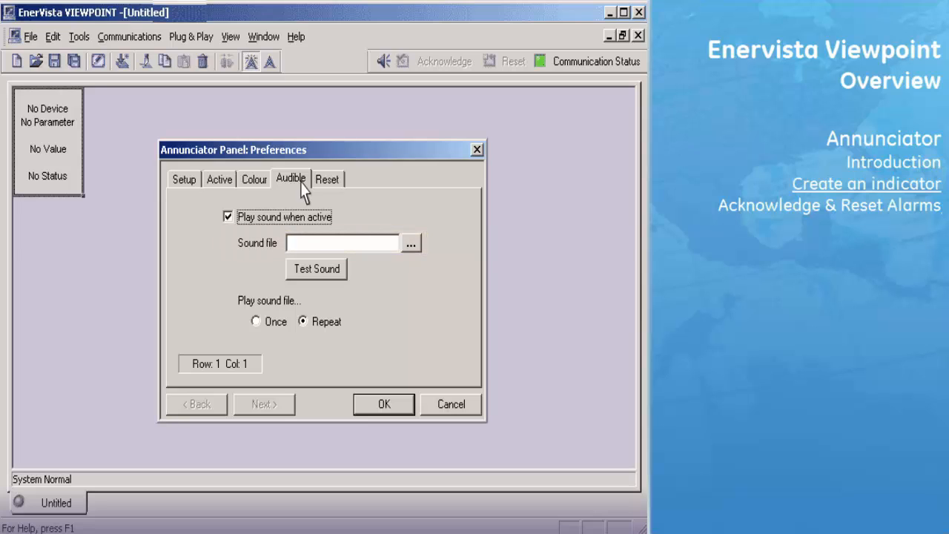
left_click(410, 243)
left_click(210, 234)
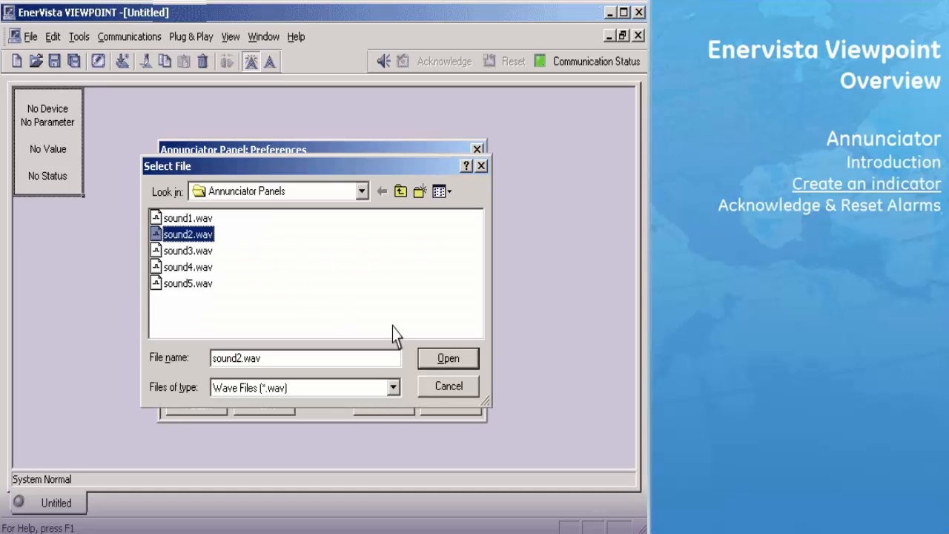
left_click(467, 362)
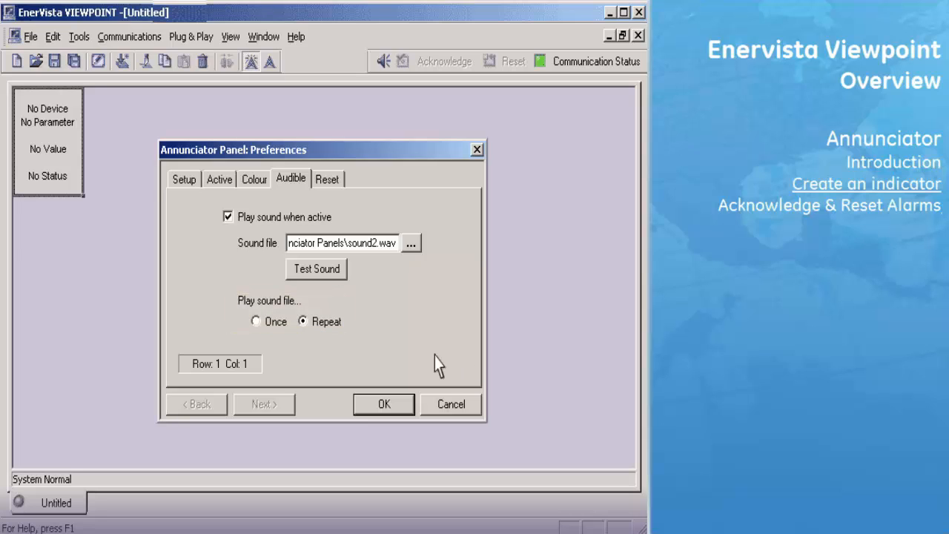
left_click(256, 322)
left_click(341, 190)
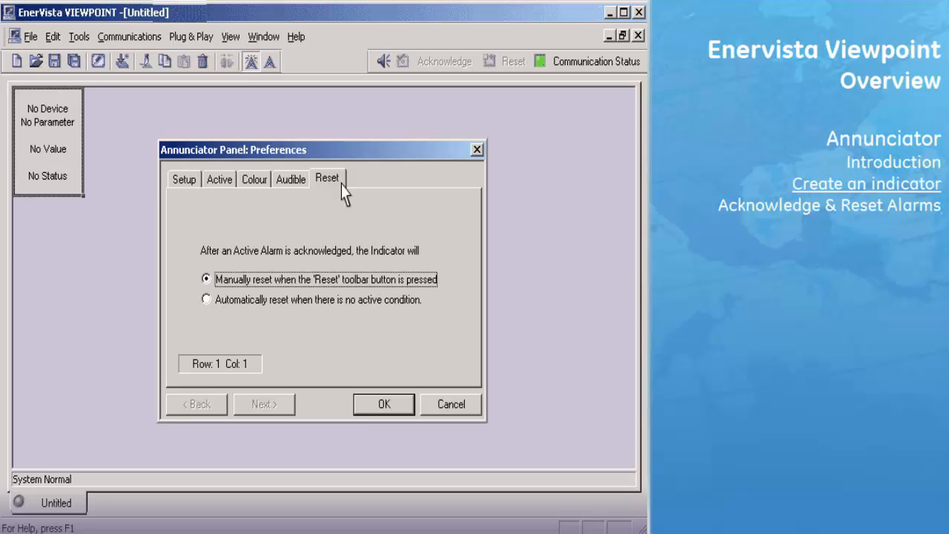
left_click(384, 404)
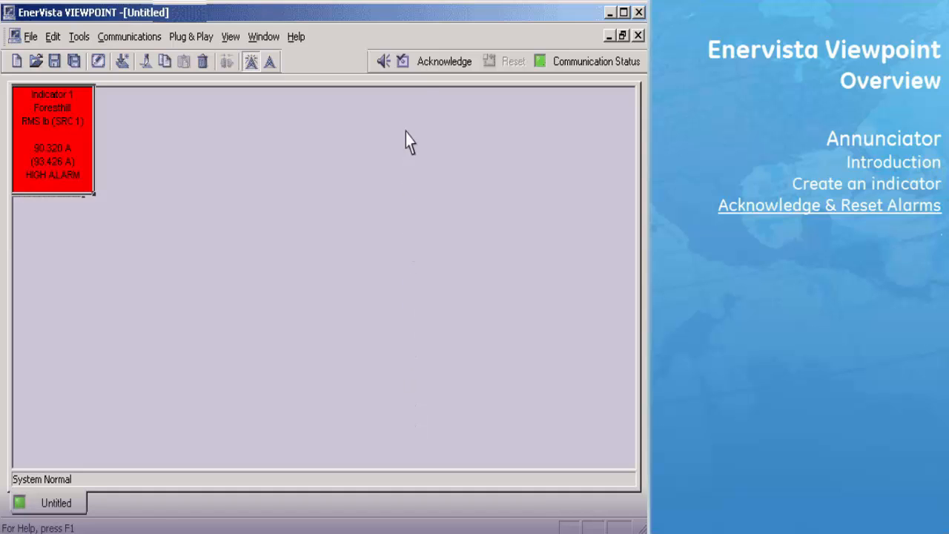
- Acknowledge and reset the high alarm on Indicator 1
left_click(407, 65)
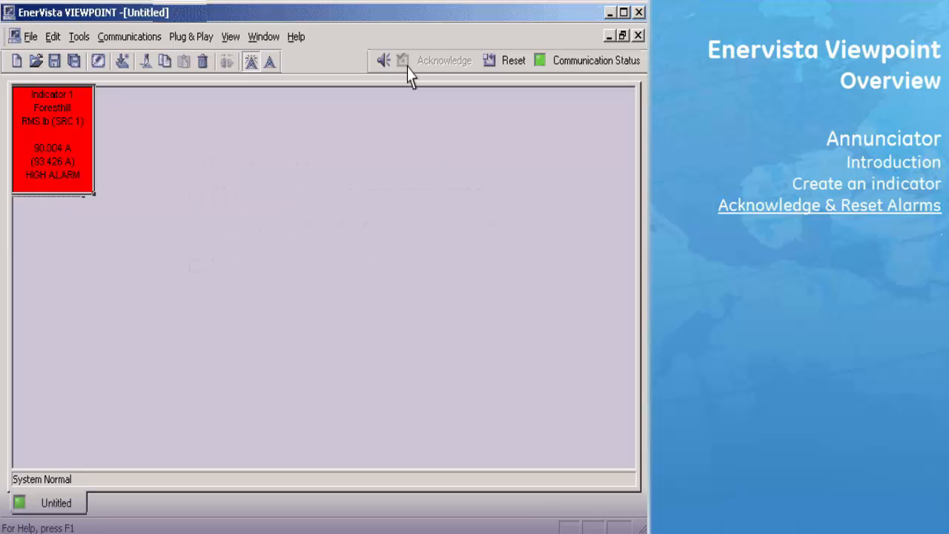
left_click(487, 62)
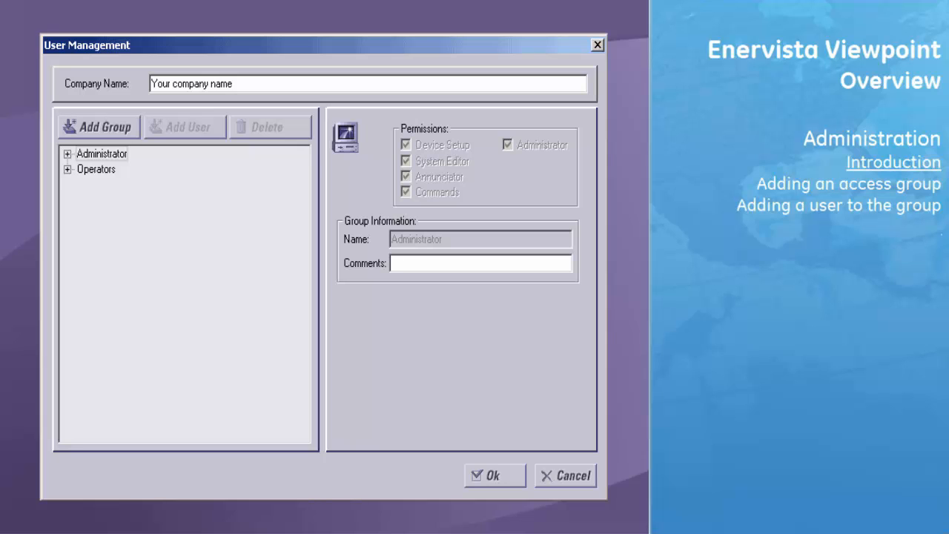
- Examine the users inside the Administrator group in User Management
double_click(78, 153)
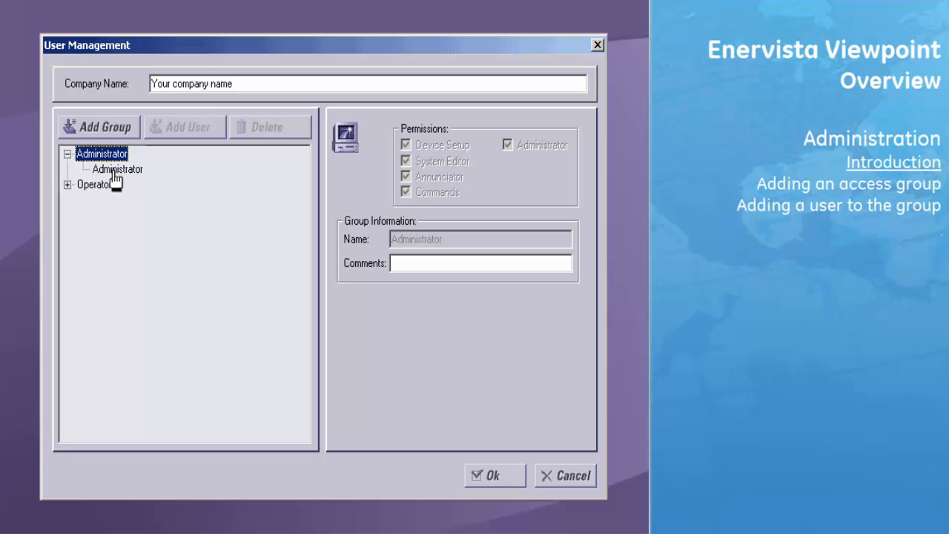
left_click(68, 154)
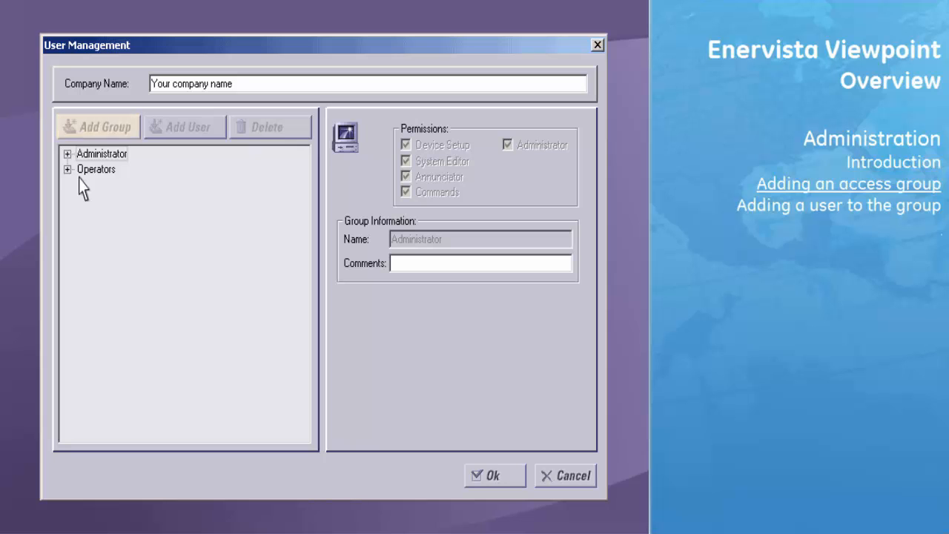
- Add a new access group named Engineers in User Management
left_click(134, 131)
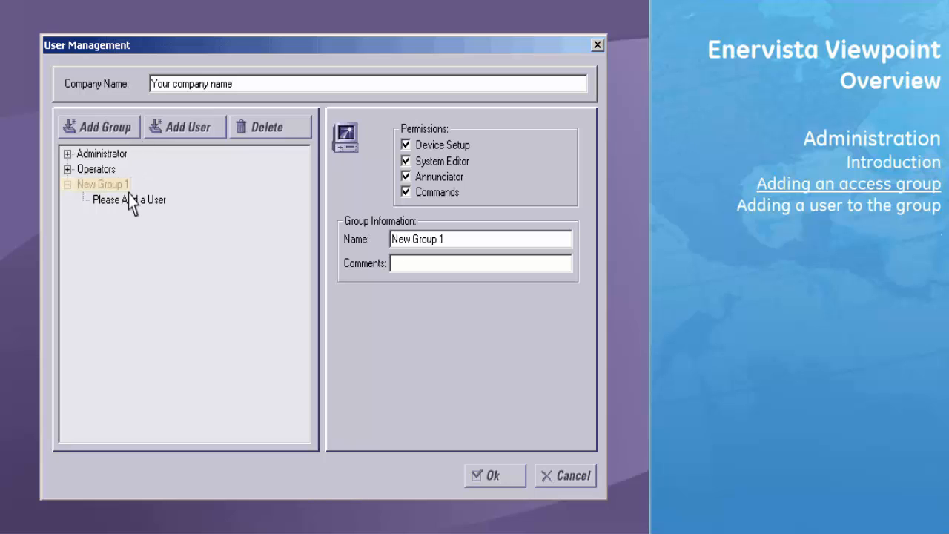
left_click_drag(445, 239, 390, 239)
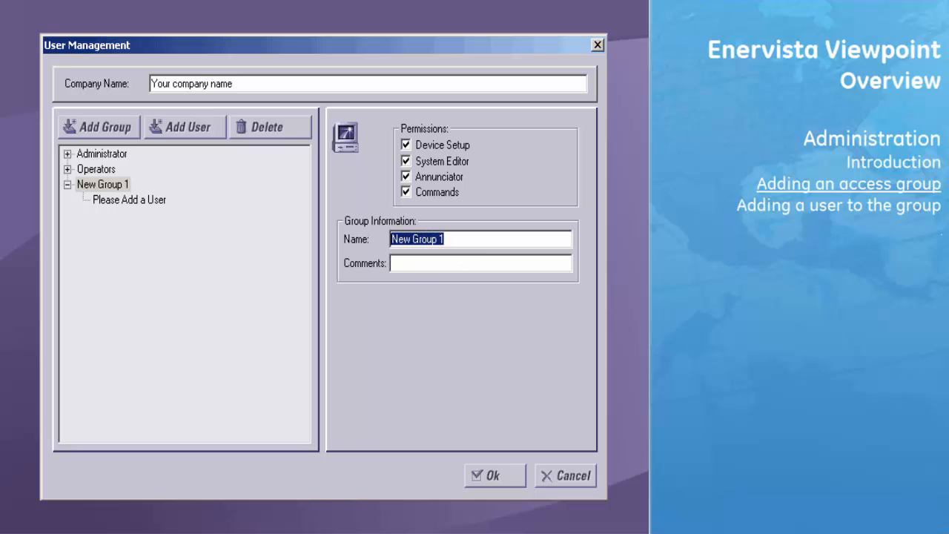
type("Engineers")
- Add a user to the Engineers group and fill in the user's full name, e-mail address and phone number
left_click(122, 187)
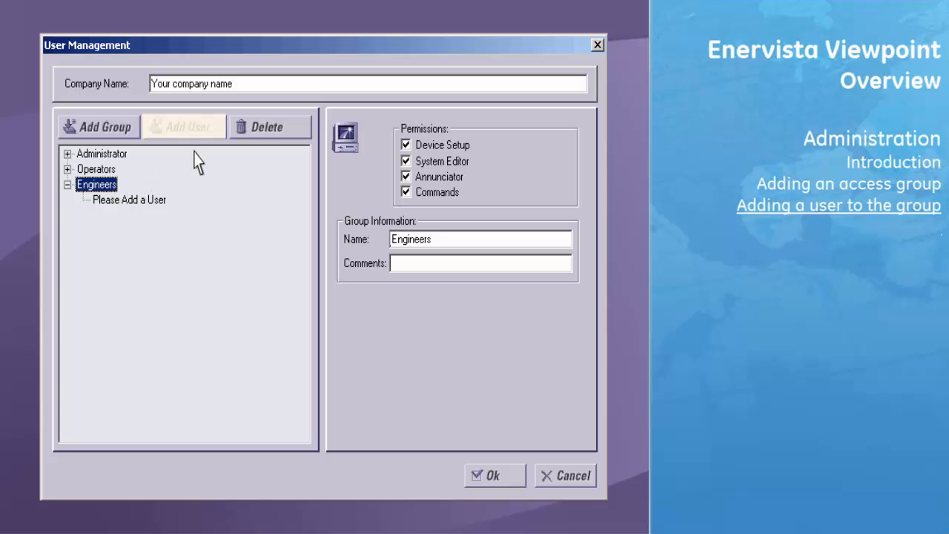
left_click(210, 132)
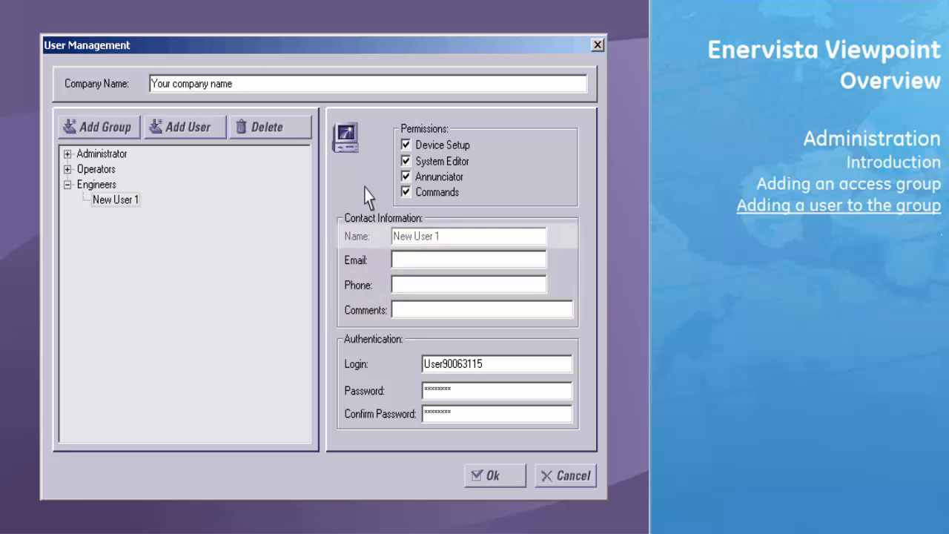
left_click(446, 235)
type("John Smith")
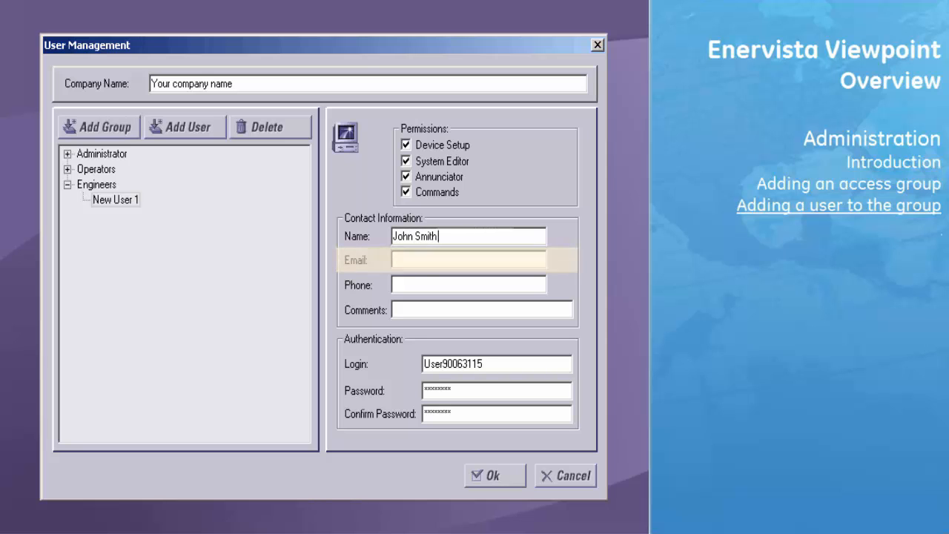
left_click(404, 259)
type("JSmith@test.com")
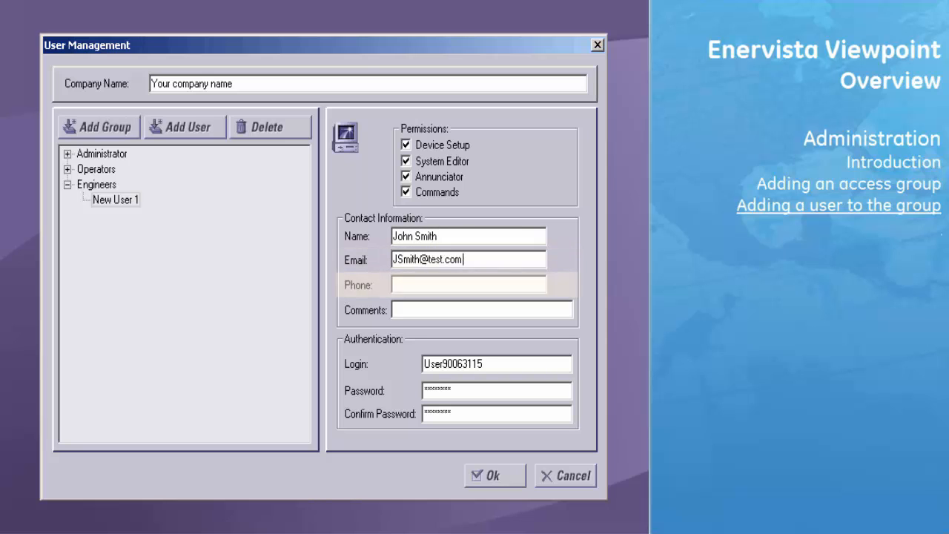
left_click(404, 284)
type("555-555-5555")
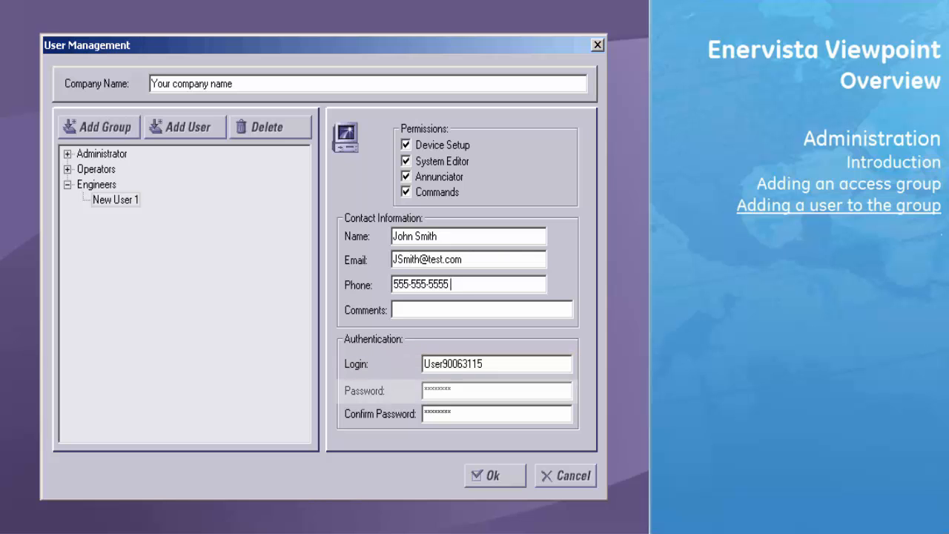
- Replace the new user's login name, and enter and confirm the account password
double_click(482, 364)
type("JSmith")
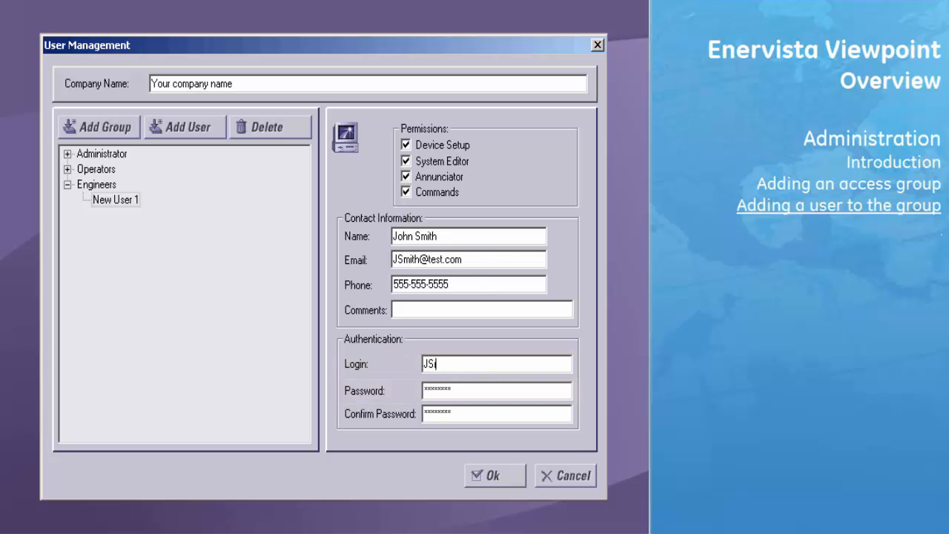
left_click(454, 391)
key("BackSpace")
key("BackSpace")
key("BackSpace")
key("BackSpace")
key("BackSpace")
key("BackSpace")
key("BackSpace")
key("BackSpace")
type("*********")
double_click(454, 413)
key("BackSpace")
type("*********")
left_click(135, 208)
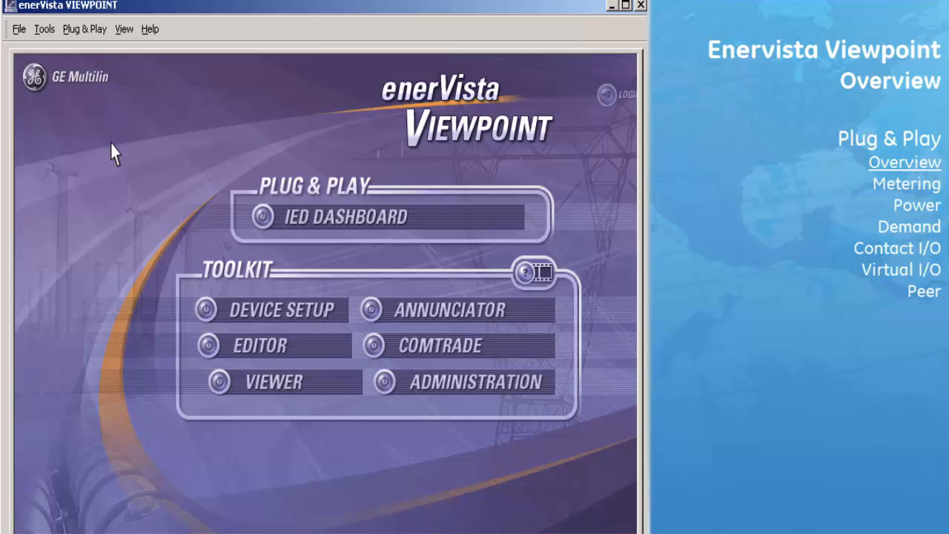
- Examine the My L90 relay's overview, metering, power, demand, contact I/O, virtual I/O and peer-to-peer pages from the IED Dashboard
left_click(362, 217)
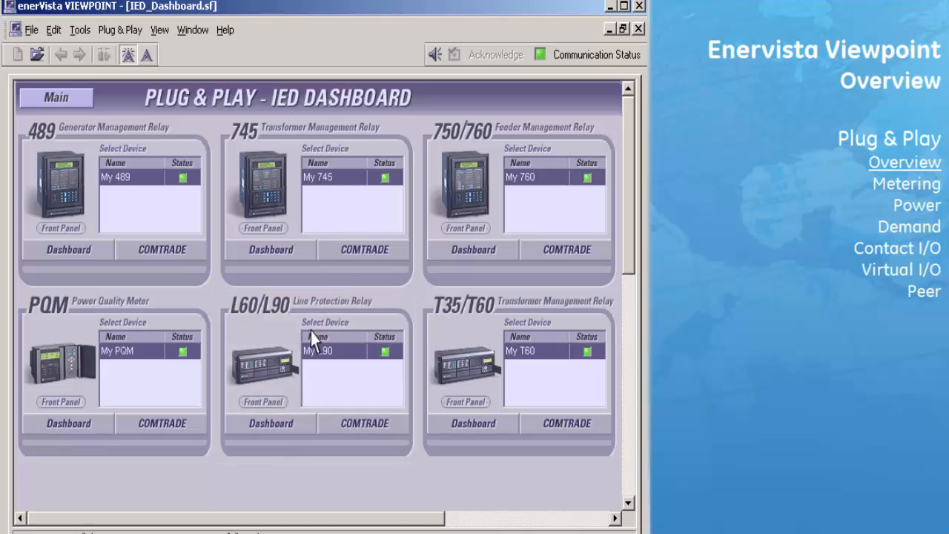
left_click(274, 423)
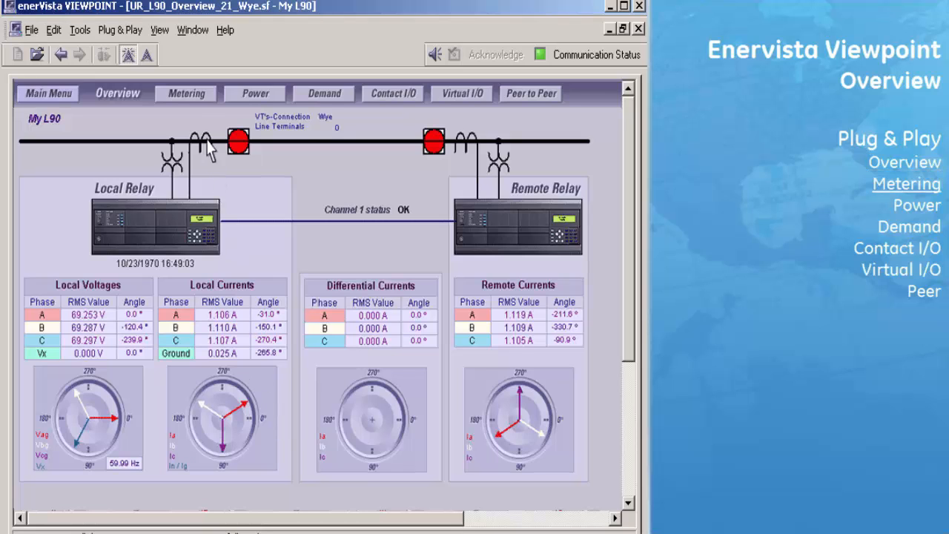
left_click(198, 98)
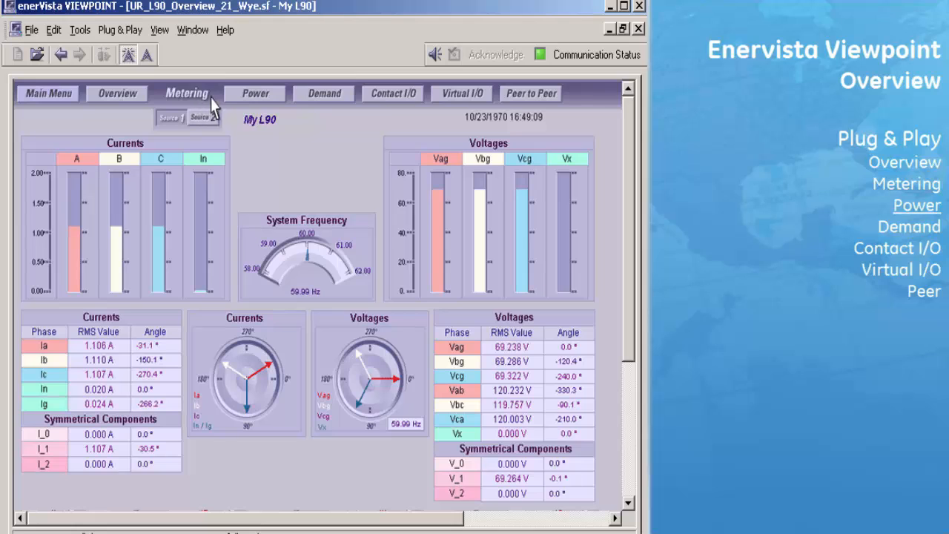
left_click(255, 94)
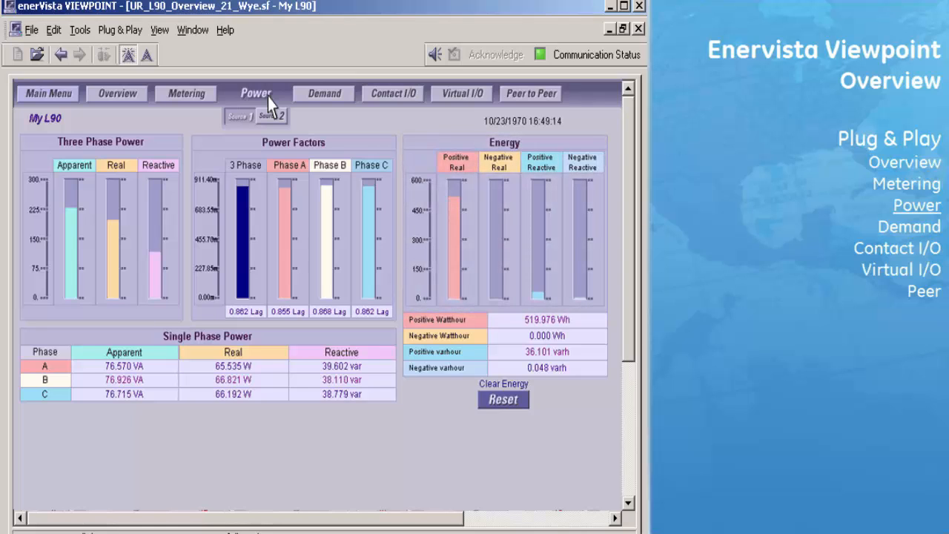
left_click(335, 98)
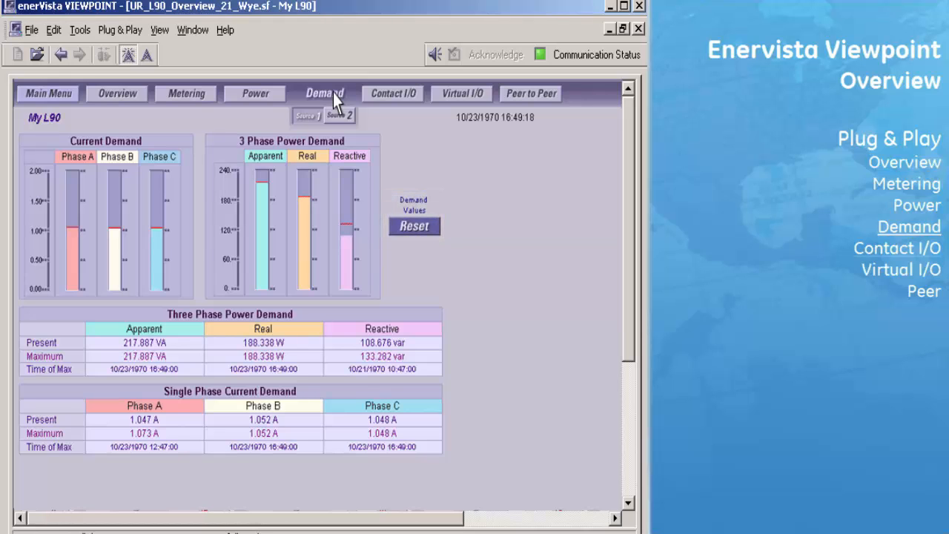
left_click(400, 96)
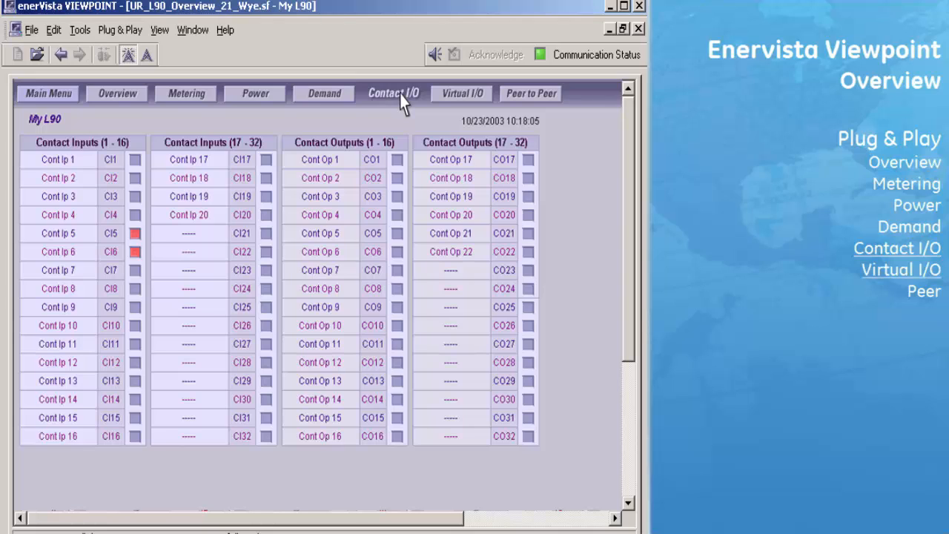
left_click(466, 95)
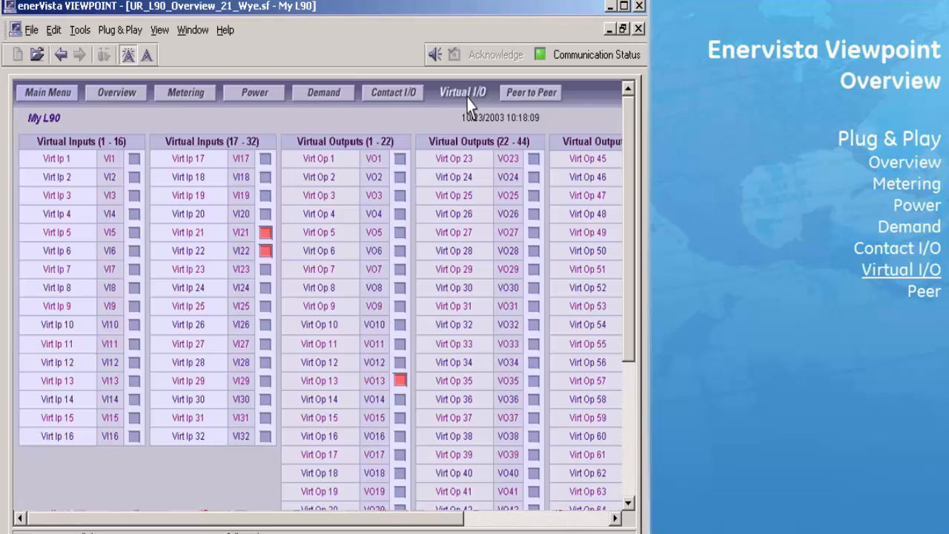
left_click(526, 95)
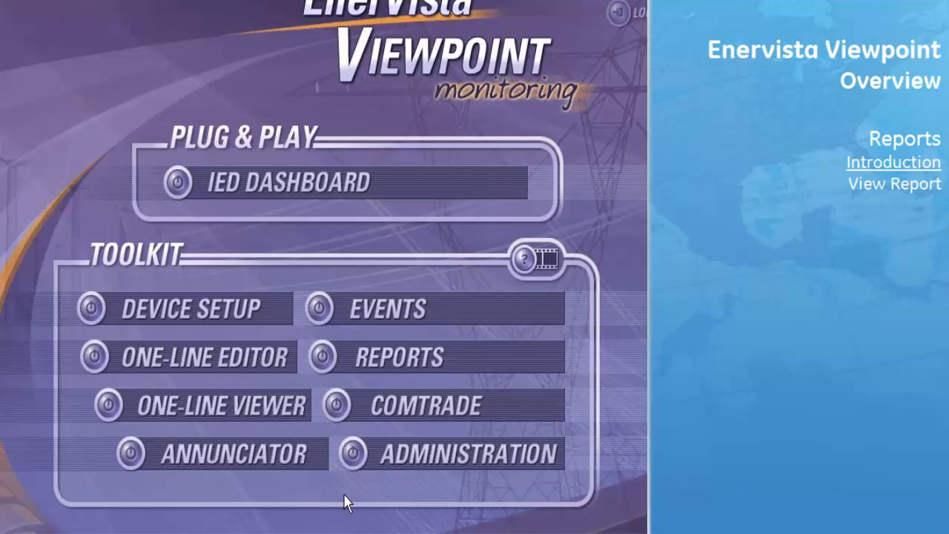
- Create Report 1 with the description Feeder_1, keeping the default report file name
left_click(384, 361)
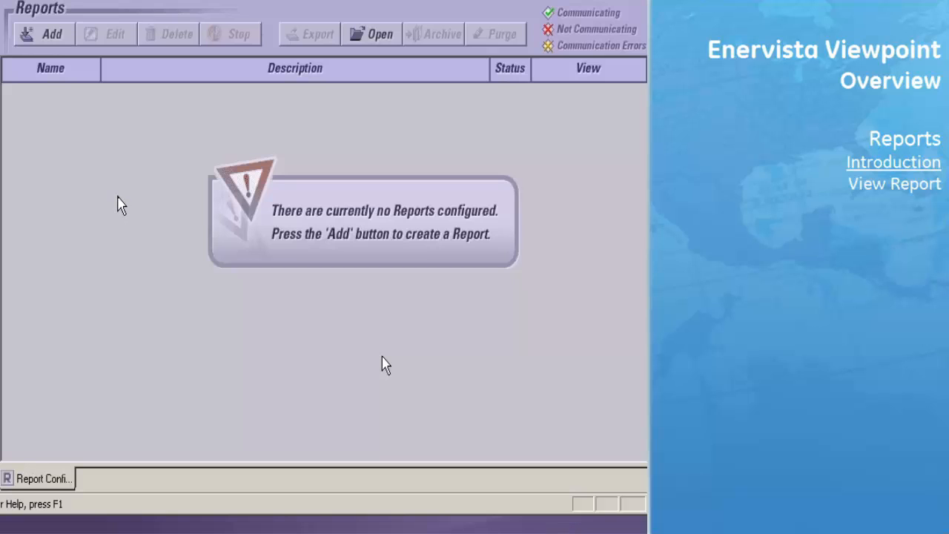
left_click(49, 37)
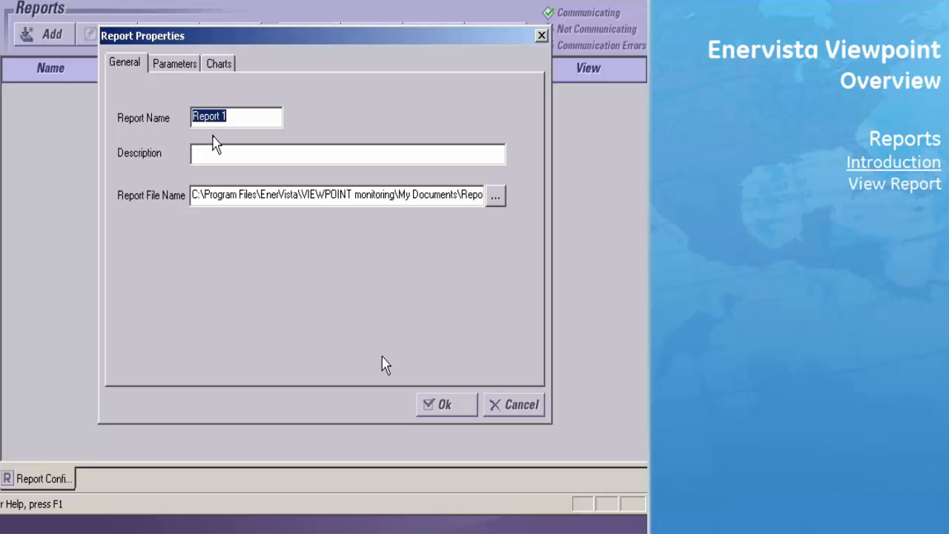
left_click(213, 150)
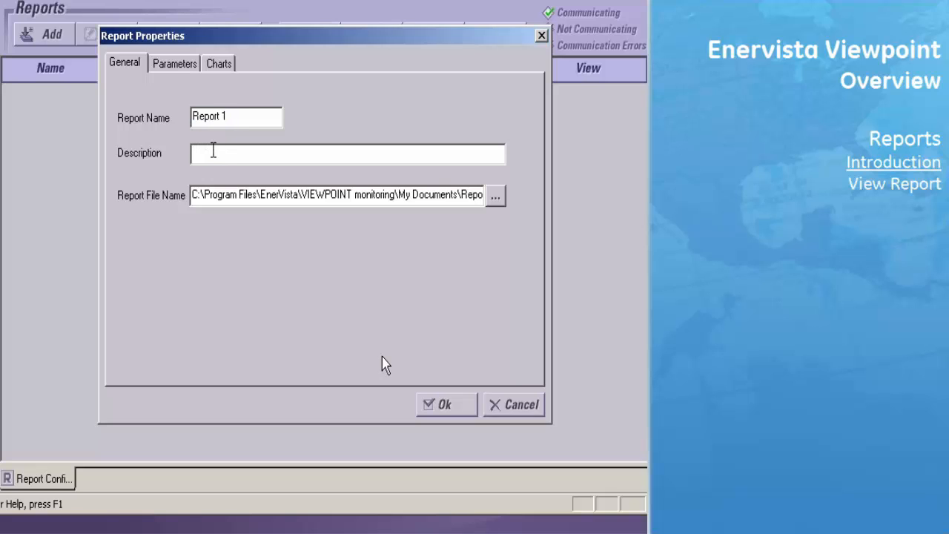
type("Feeder_1")
left_click(284, 195)
- Add Parameter 1 to the report in red, with device Feeder_1 and analog parameter RMS Ia (SRC 1)
left_click(176, 68)
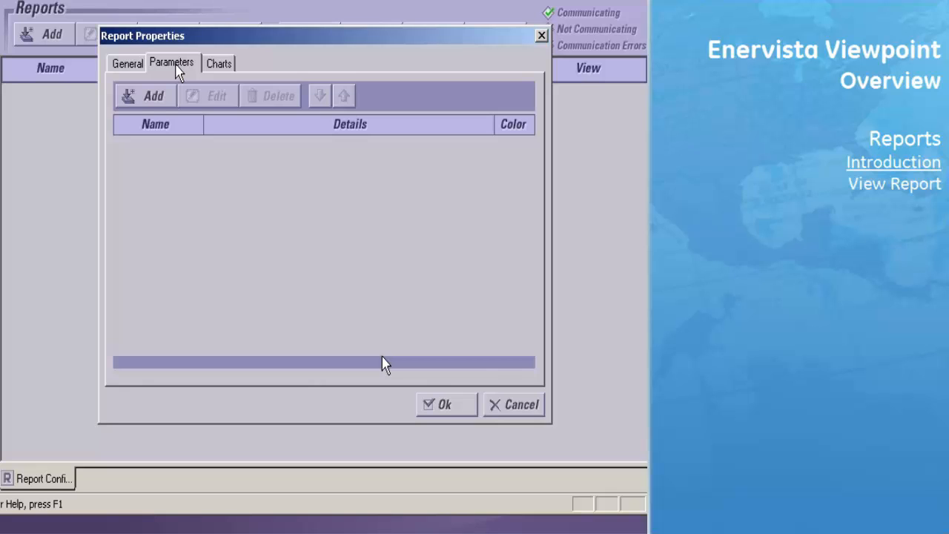
left_click(156, 99)
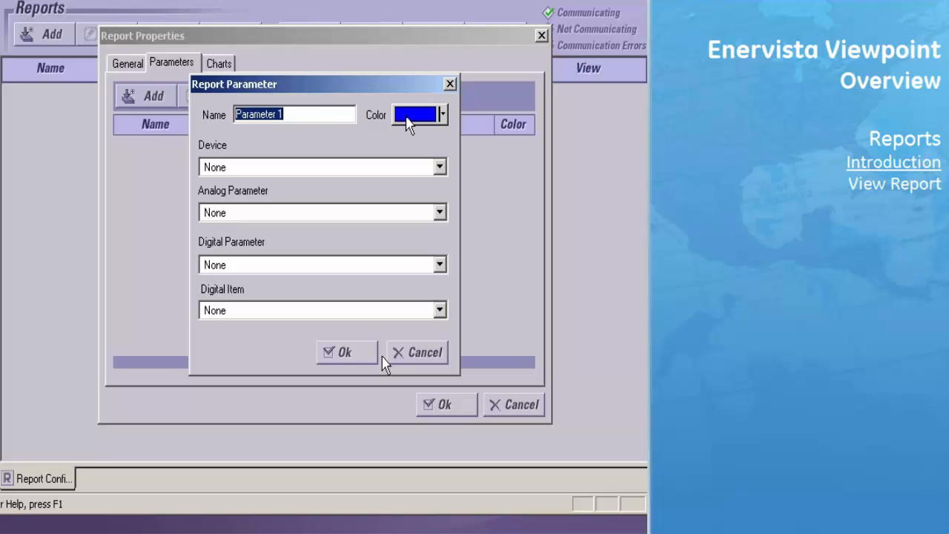
left_click(442, 115)
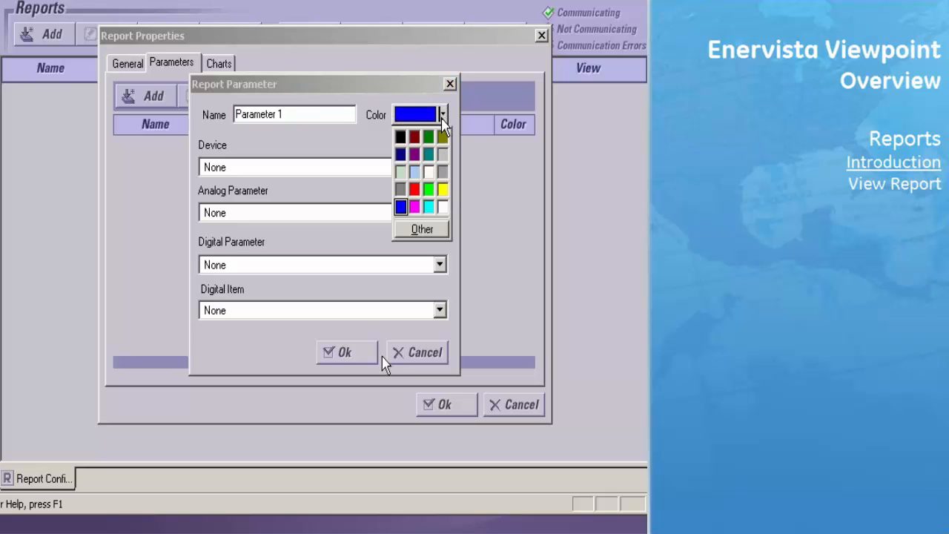
left_click(414, 190)
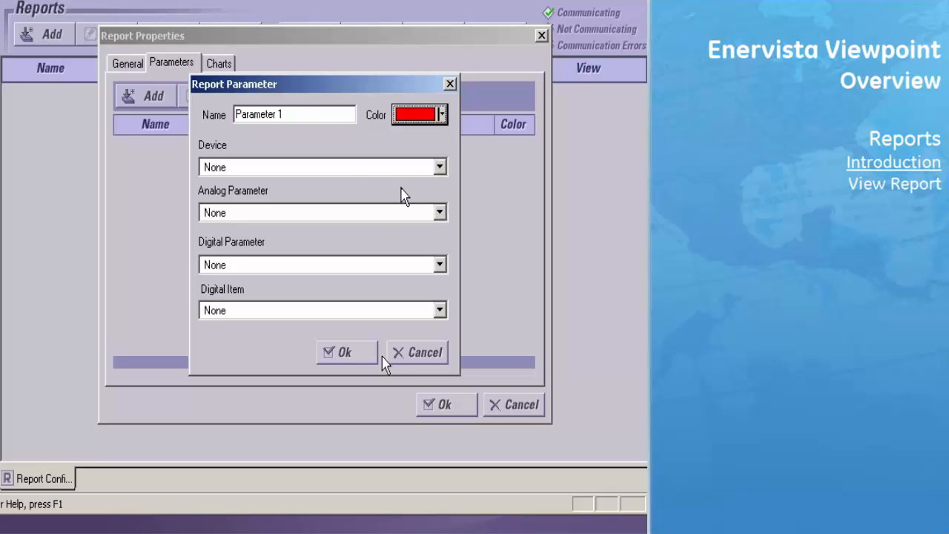
left_click(439, 168)
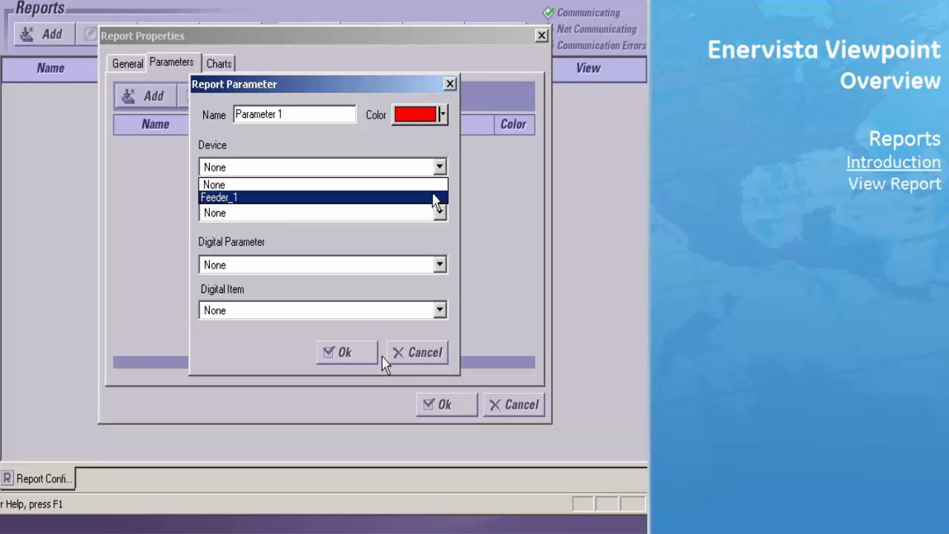
left_click(435, 197)
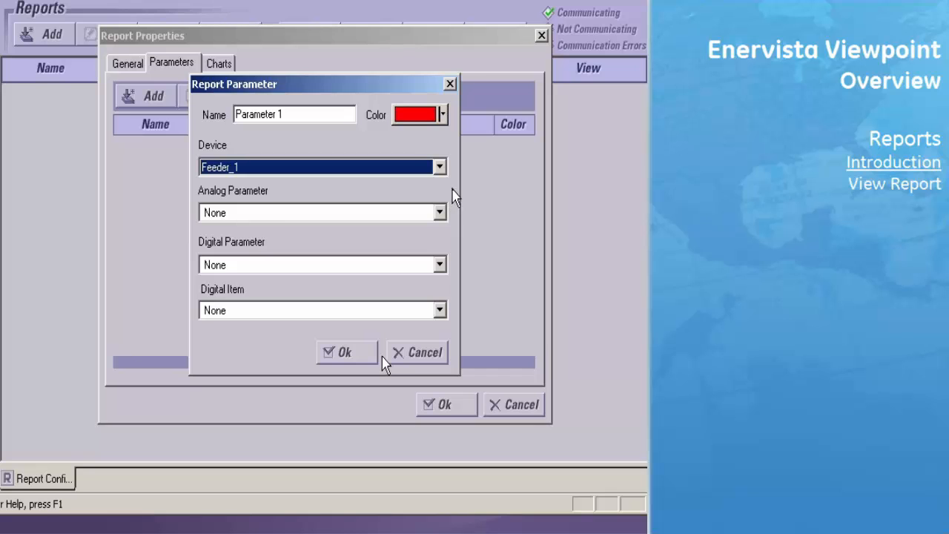
left_click(440, 213)
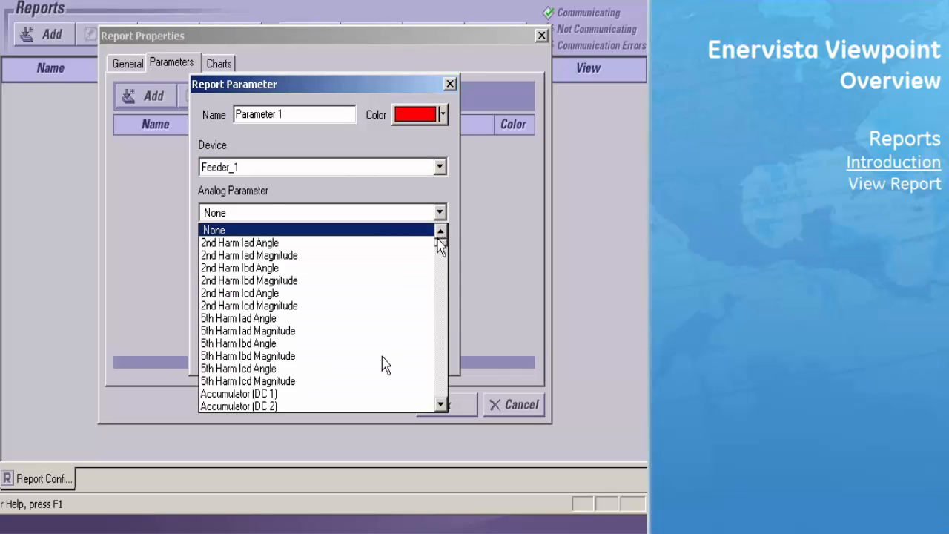
left_click_drag(441, 250, 441, 371)
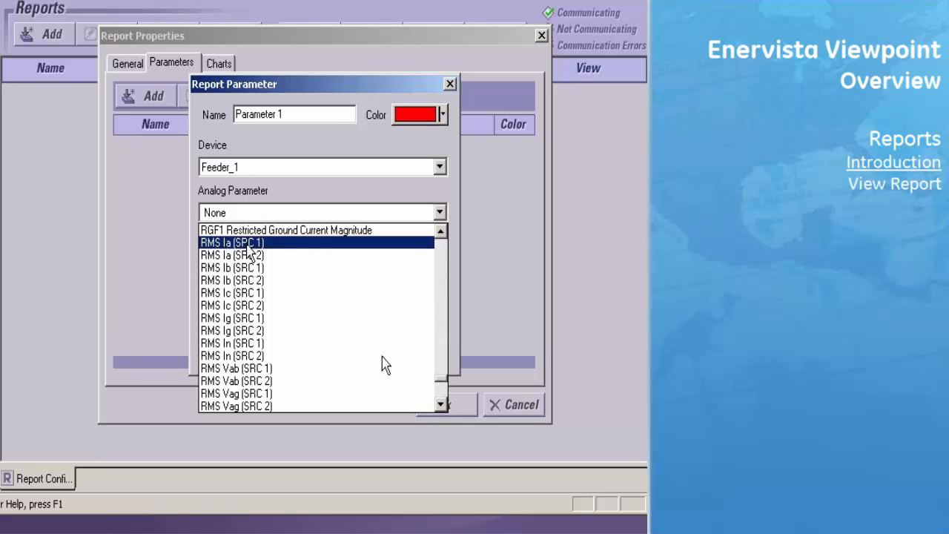
left_click(248, 243)
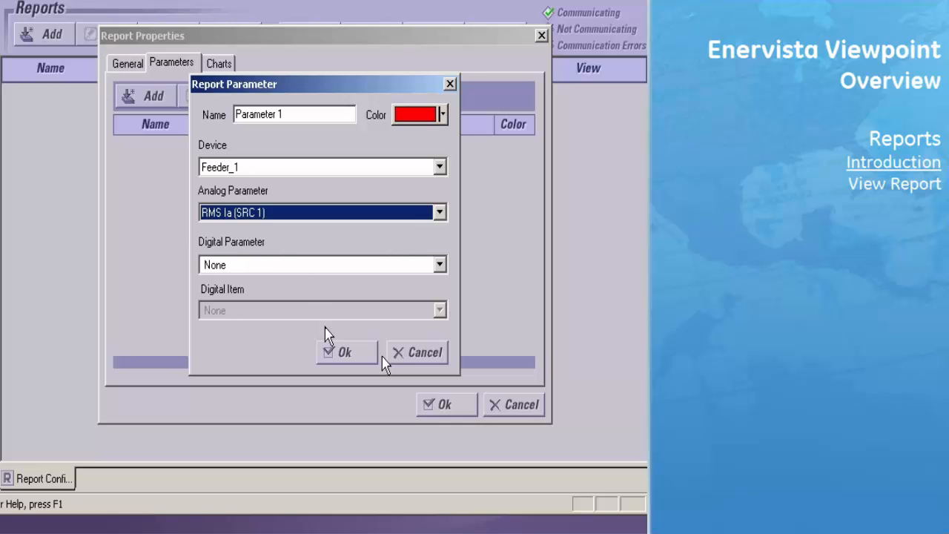
left_click(331, 351)
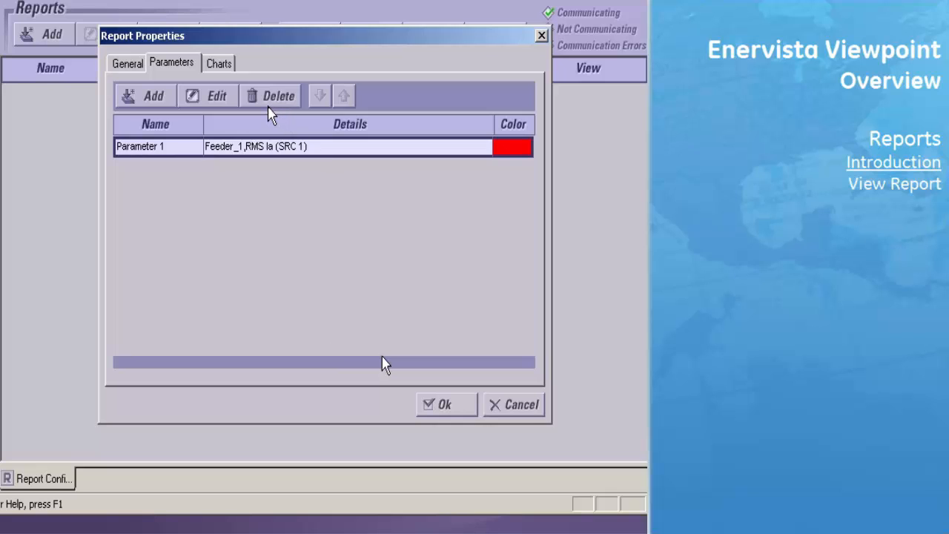
- Add Chart 1 to the report with the description Feeder_1, and show Parameter 1 in it
left_click(220, 65)
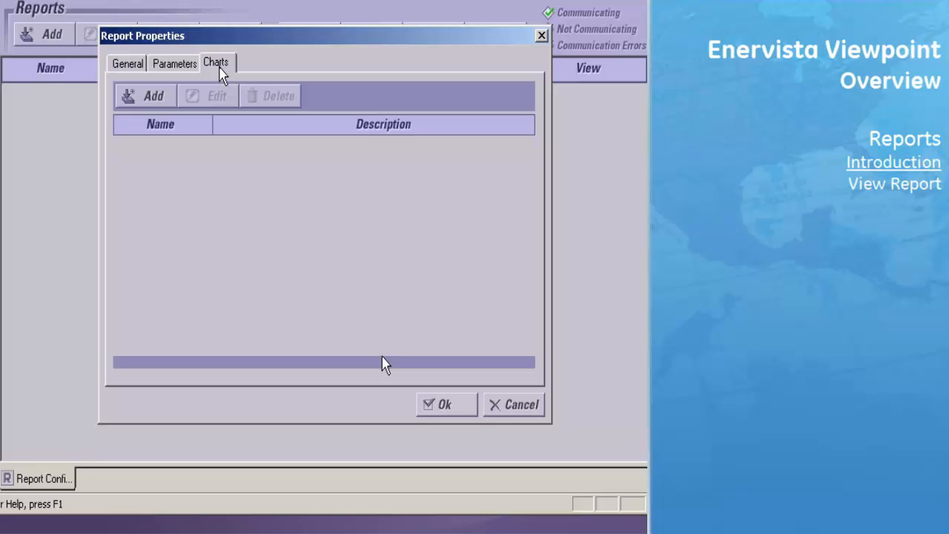
left_click(153, 97)
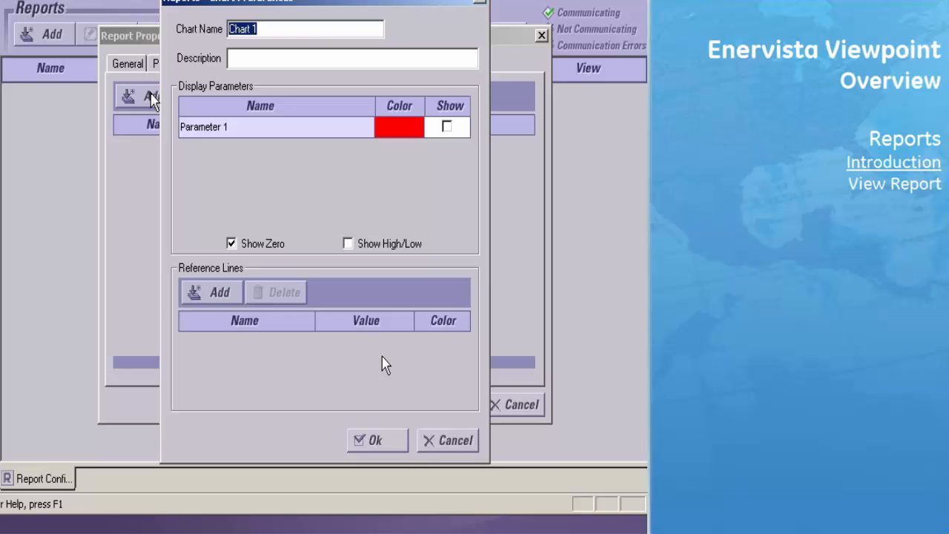
left_click(236, 57)
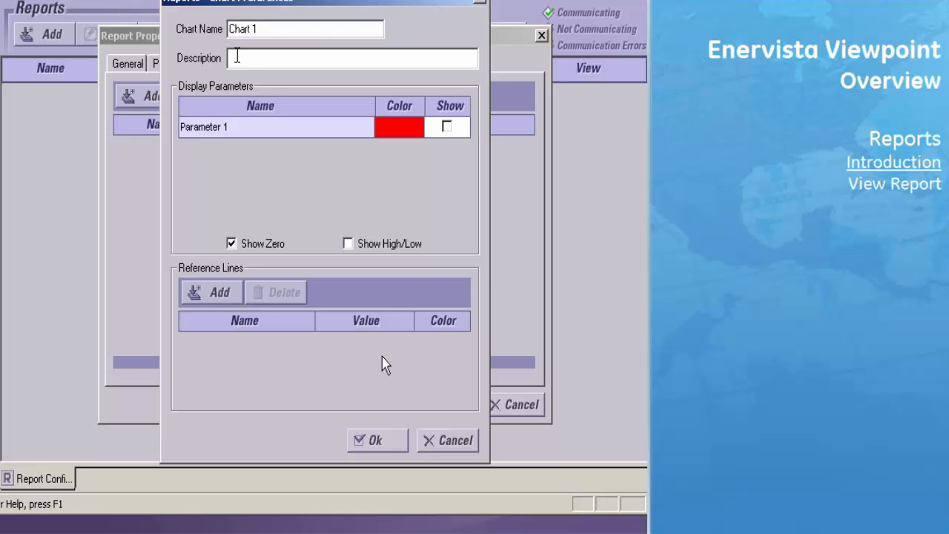
type("Feeder_")
type("1")
left_click(447, 128)
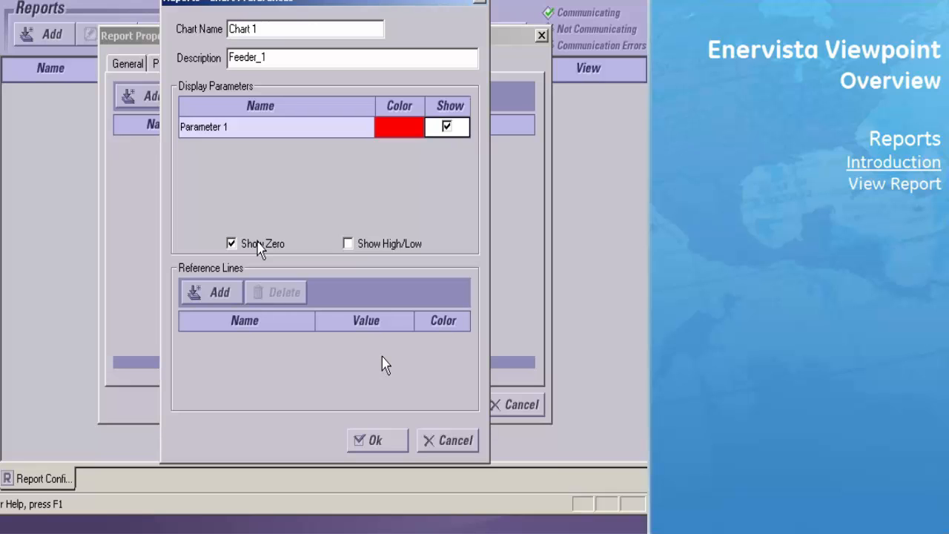
- Add an unnamed red reference line at value 0 to Chart 1, and finish the report setup by starting Report 1 immediately
left_click(217, 300)
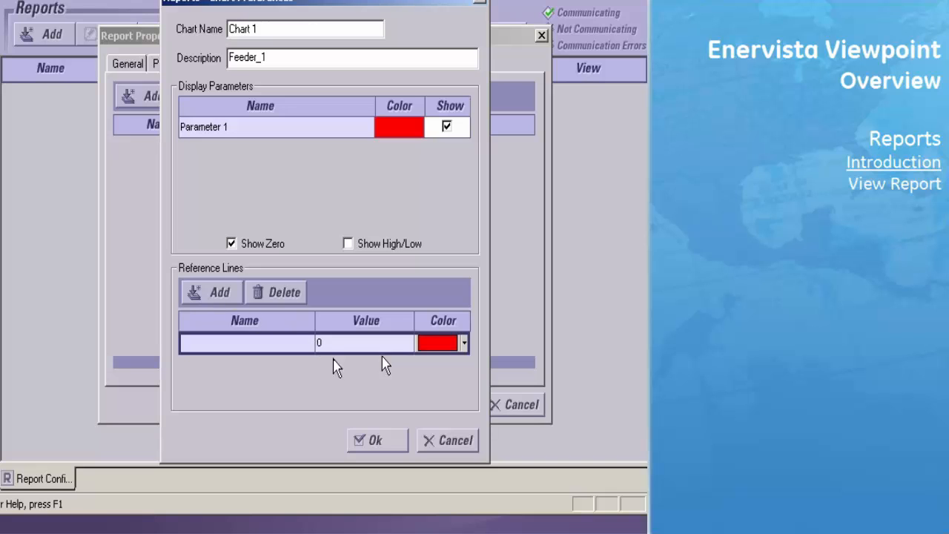
left_click(378, 439)
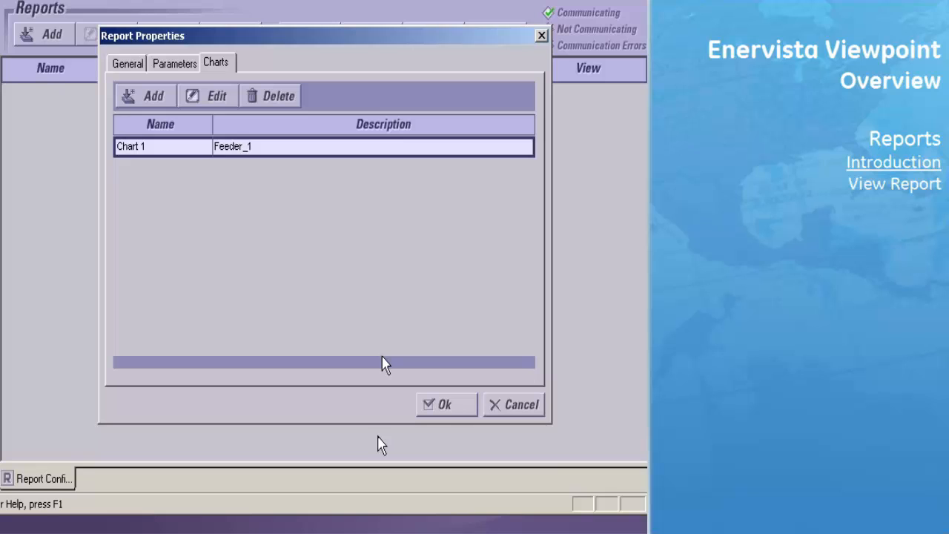
left_click(440, 406)
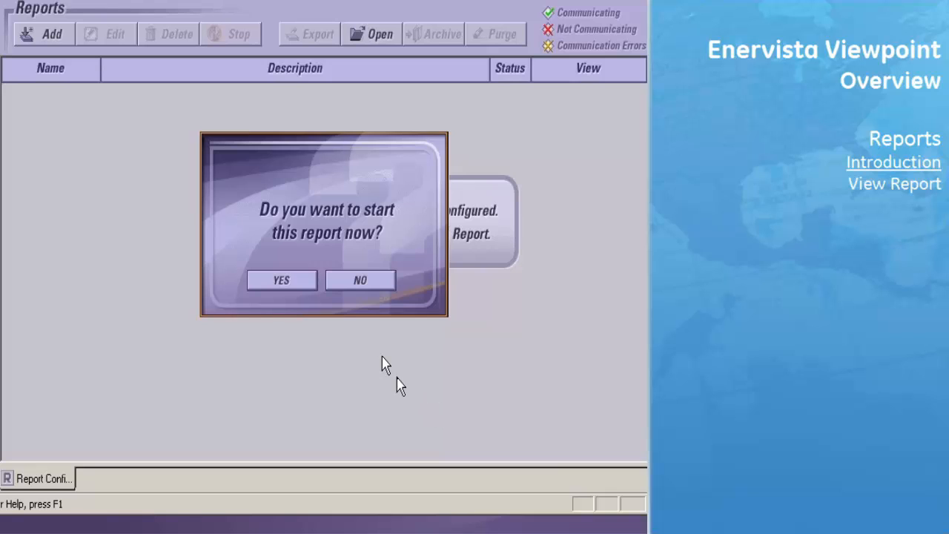
left_click(285, 282)
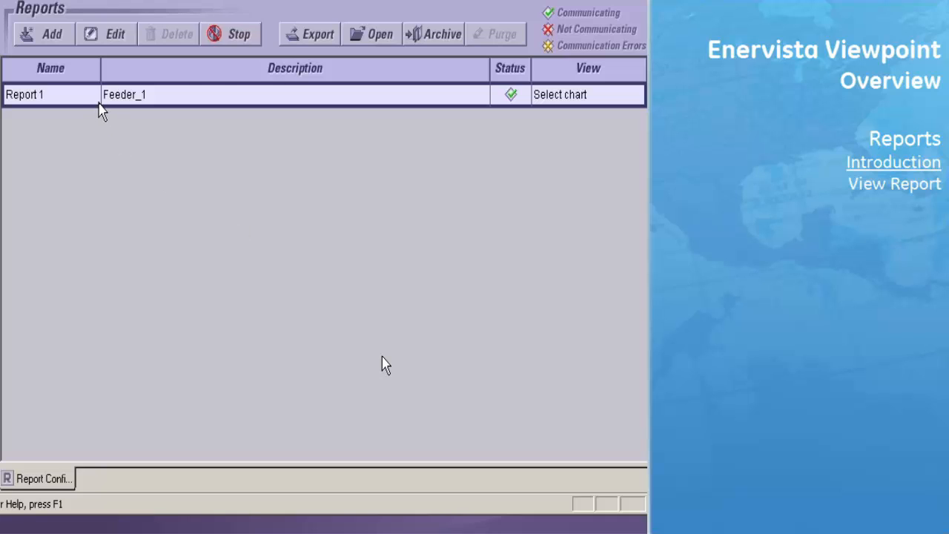
- Open Chart 1 of Report 1 from the list of configured reports
left_click(99, 102)
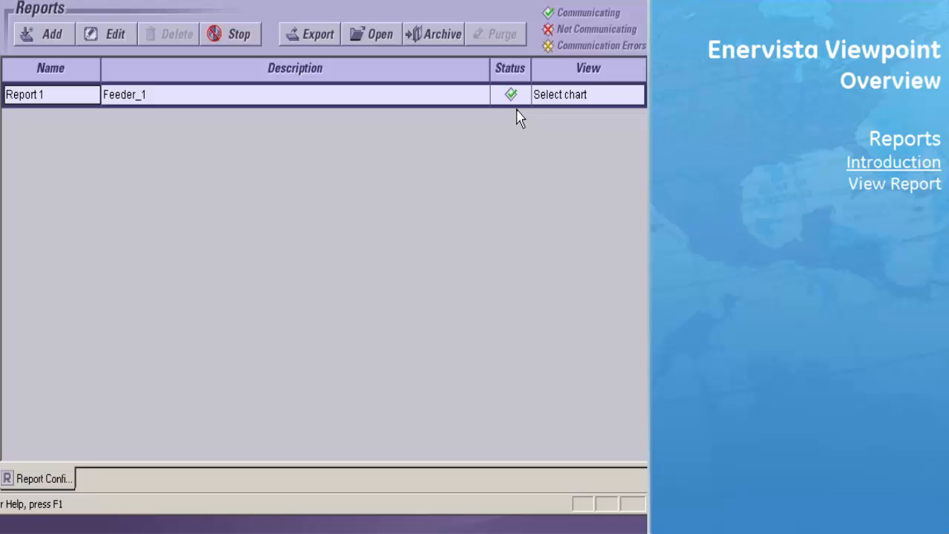
left_click(559, 100)
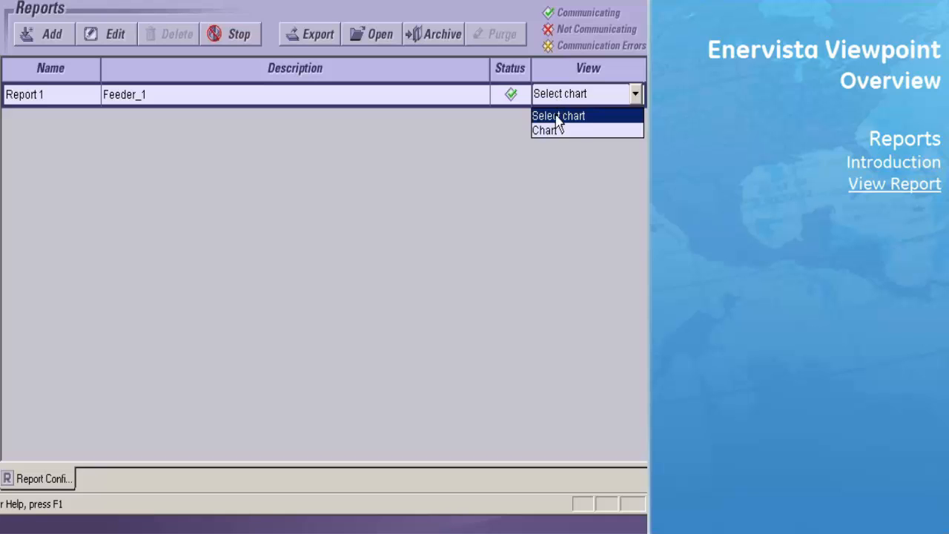
left_click(554, 131)
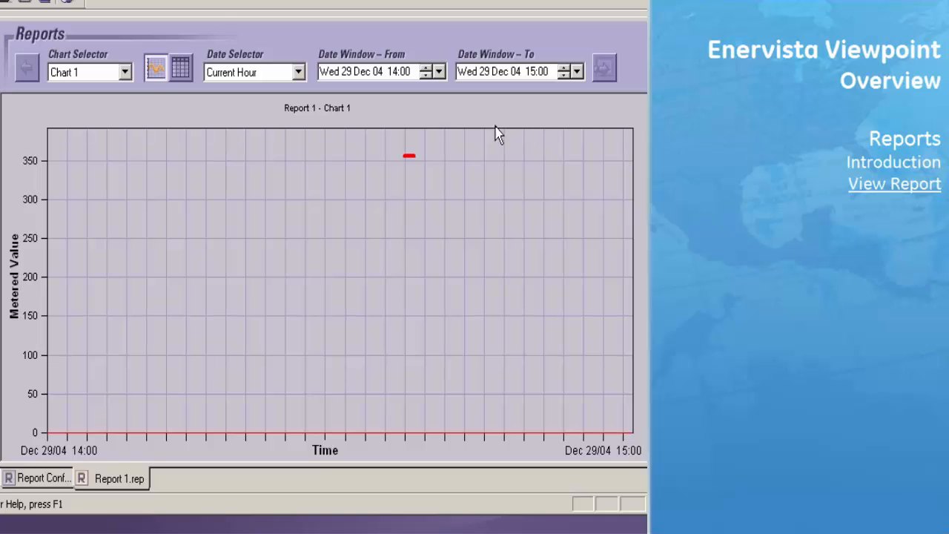
- Examine Chart 1's data as a table and as a graph, and review the date ranges available, keeping Current Hour
left_click(181, 69)
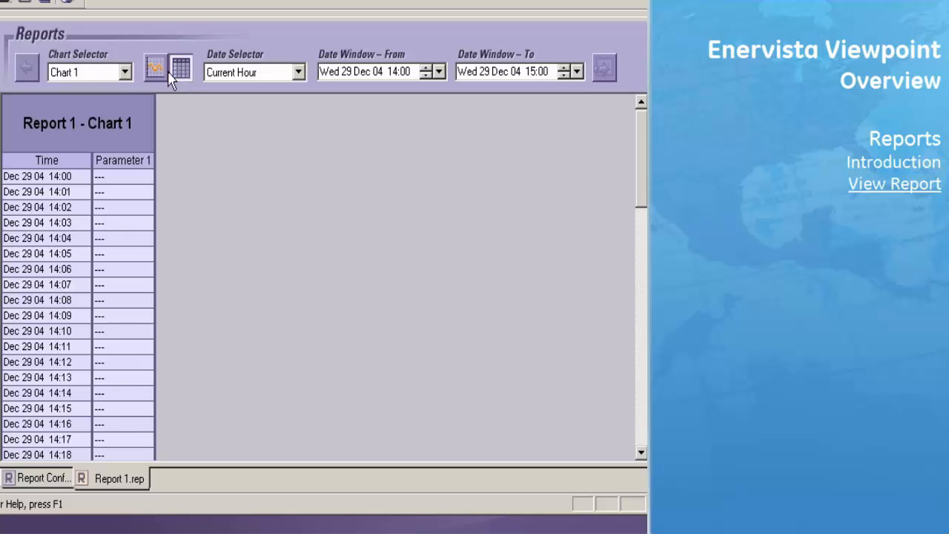
left_click(154, 69)
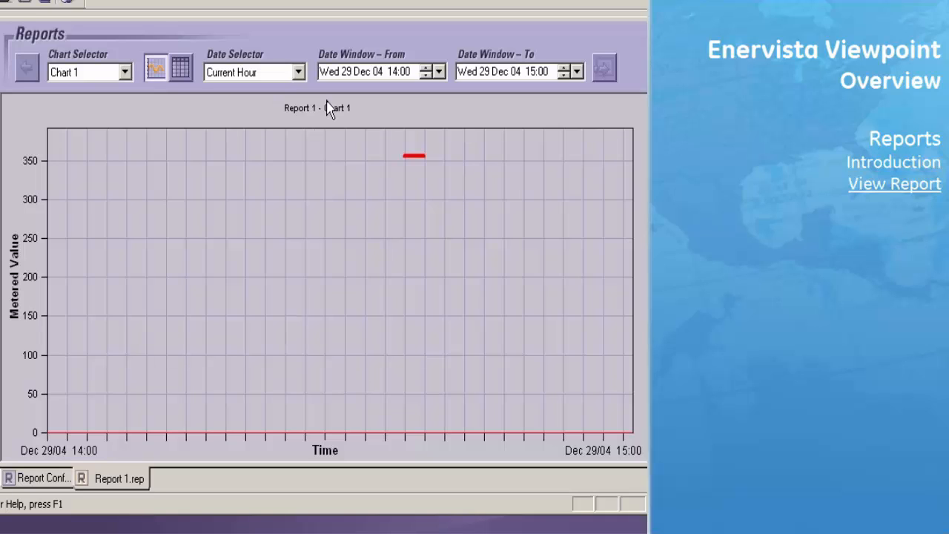
left_click(298, 72)
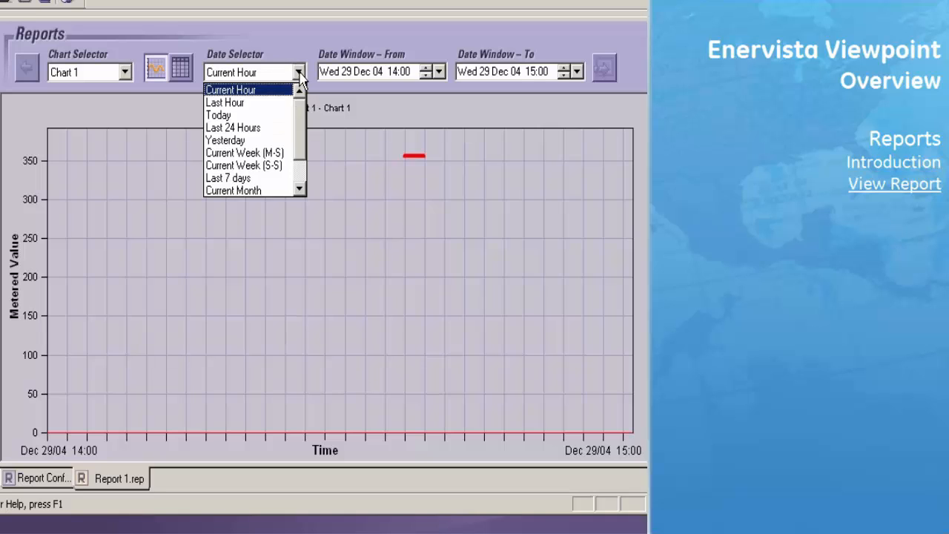
left_click(309, 58)
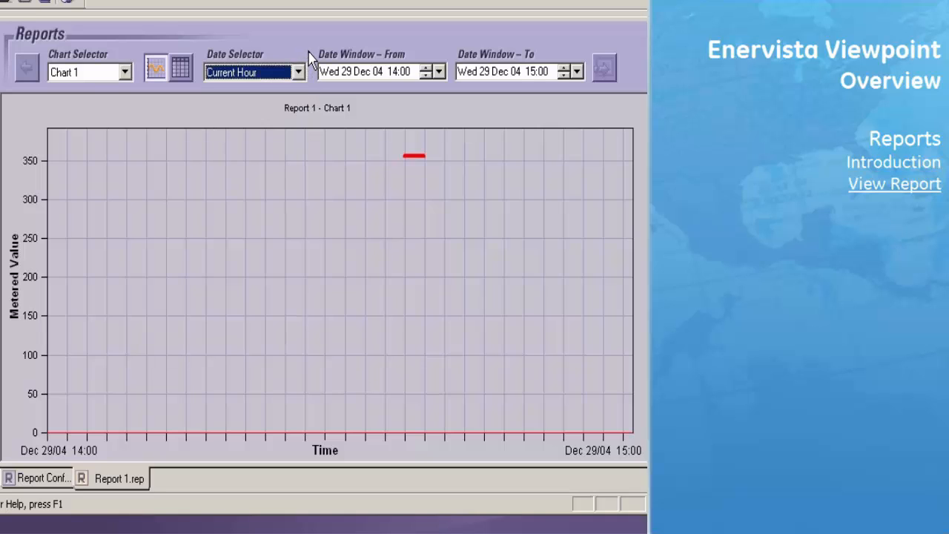